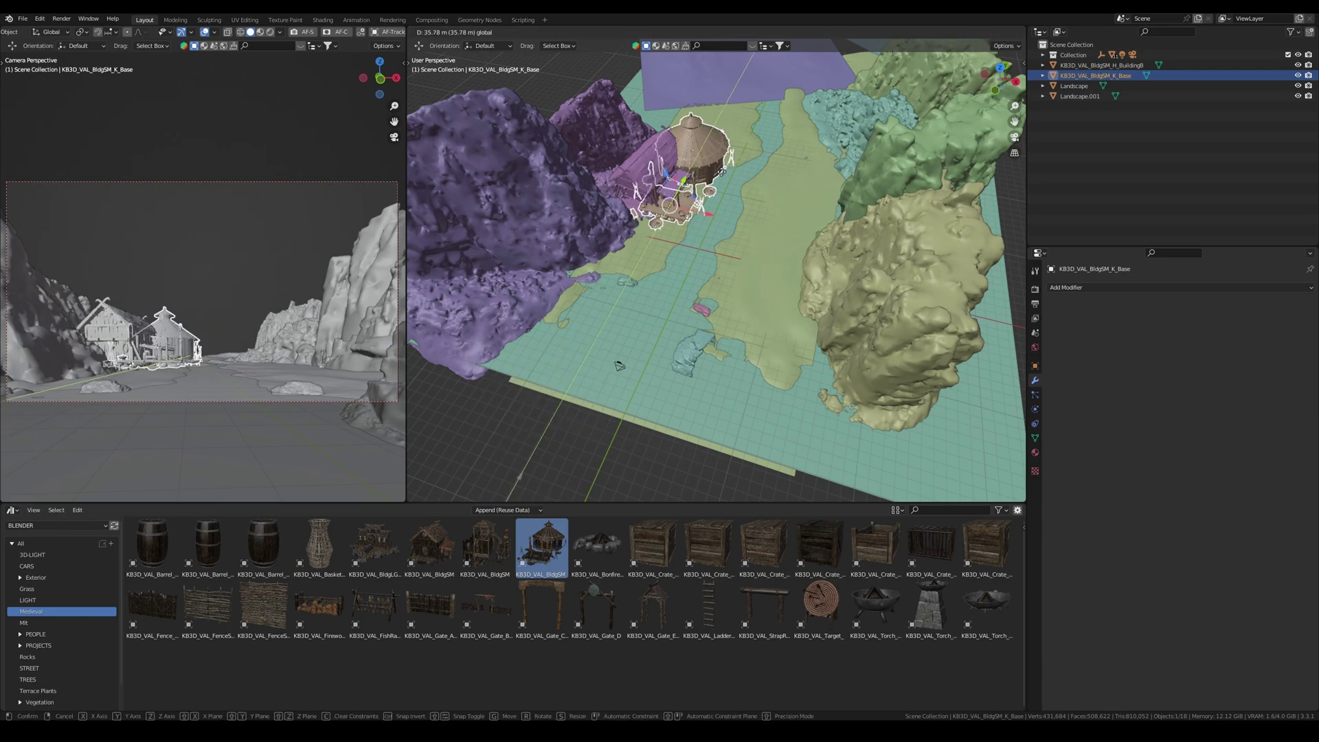
# Step: Rotate the round-roofed hut about the vertical axis, place it just behind the longhouse and adjust its height
pyautogui.moveTo(763, 206); pyautogui.dragTo(754, 284, button='middle')
pyautogui.scroll(1, 755, 321)
pyautogui.press('r')
pyautogui.press('z')
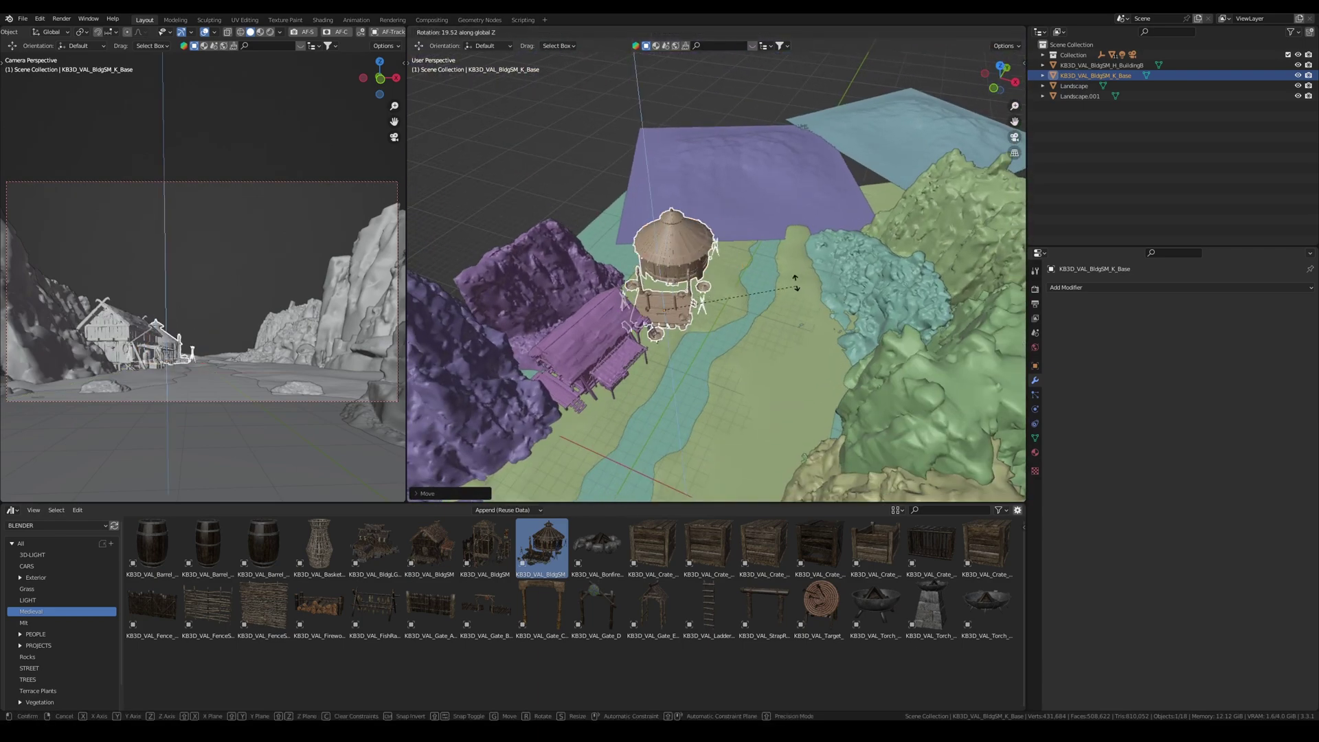
pyautogui.click(726, 324)
pyautogui.press('g')
pyautogui.click(700, 332)
pyautogui.press('g')
pyautogui.press('z')
pyautogui.click(697, 323)
pyautogui.moveTo(676, 393); pyautogui.dragTo(605, 392, button='middle')
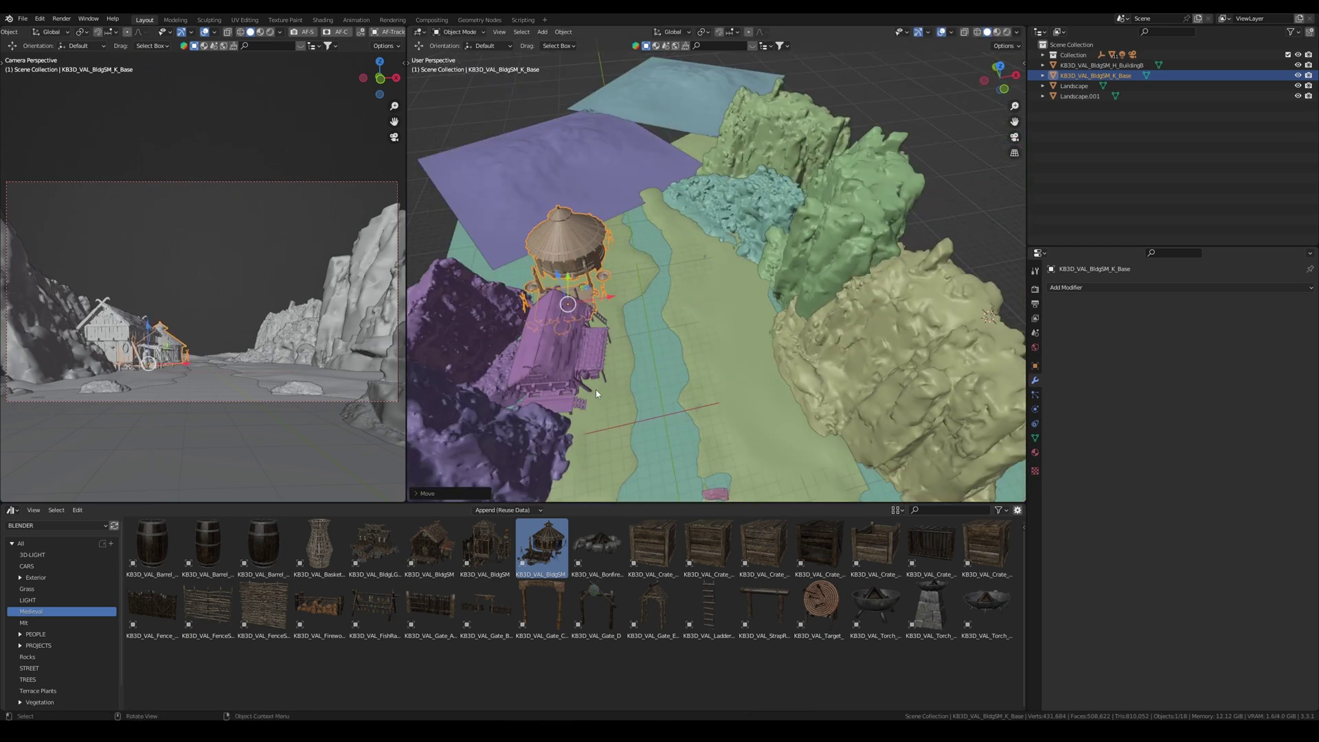
# Step: Make a linked duplicate of the longhouse across the river along X and rotate it about Z to face the water
pyautogui.click(565, 347)
pyautogui.hotkey('alt', 'd')
pyautogui.press('x')
pyautogui.click(715, 320)
pyautogui.press('r')
pyautogui.press('z')
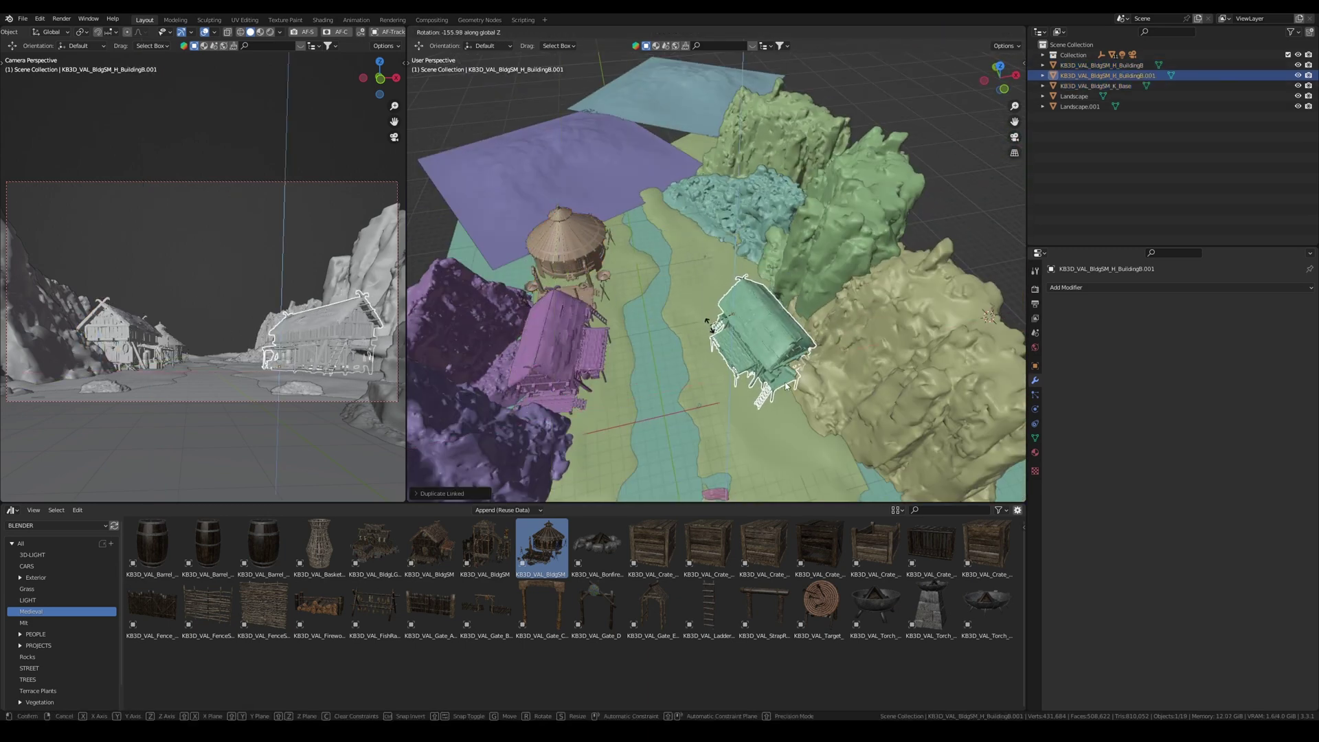
pyautogui.click(711, 328)
# Step: Move the longhouse copy along the ground to the front of the yellow cliff and fine-tune its height
pyautogui.keyDown('shift'); pyautogui.moveTo(712, 327); pyautogui.dragTo(648, 262, button='middle'); pyautogui.keyUp('shift')
pyautogui.press('g')
pyautogui.hotkey('shift', 'z')
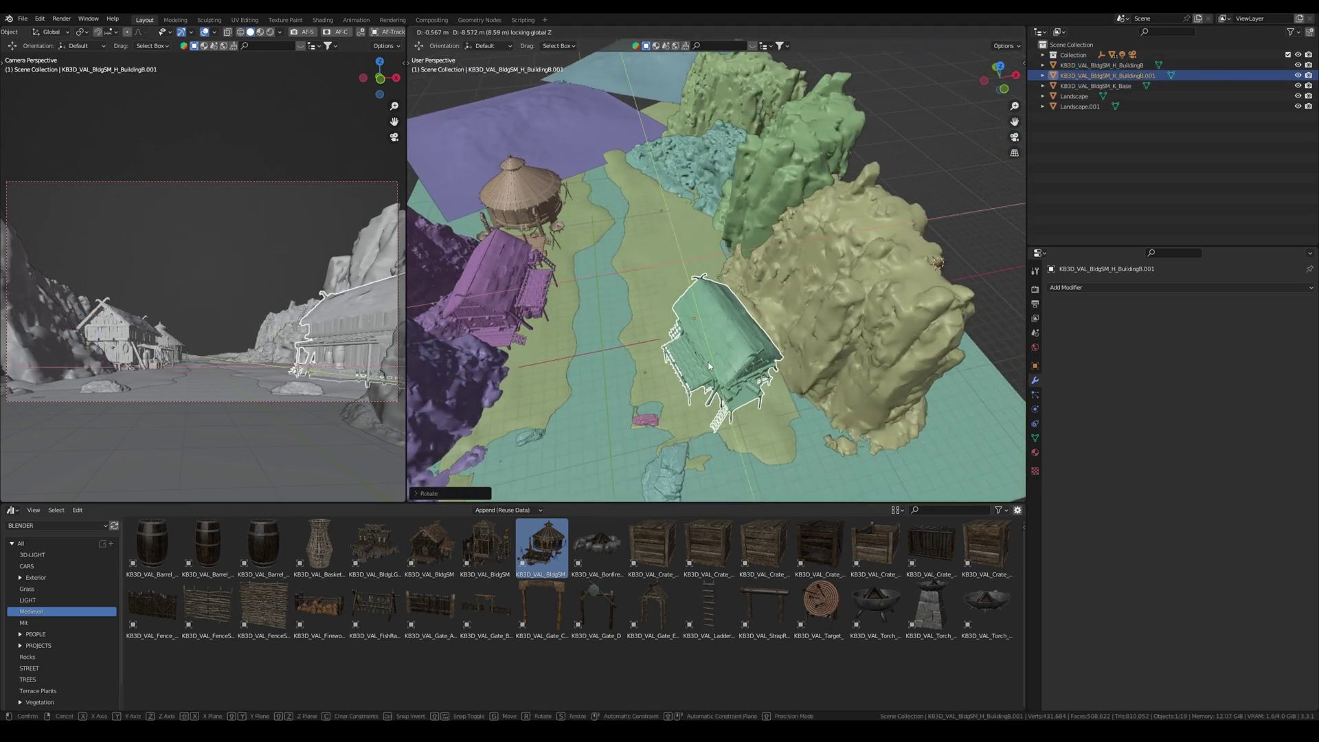
pyautogui.click(738, 422)
pyautogui.press('g')
pyautogui.press('z')
pyautogui.click(307, 349)
# Step: Make another linked longhouse copy, rotate it and place it farther up the same riverbank
pyautogui.press('KP_7')
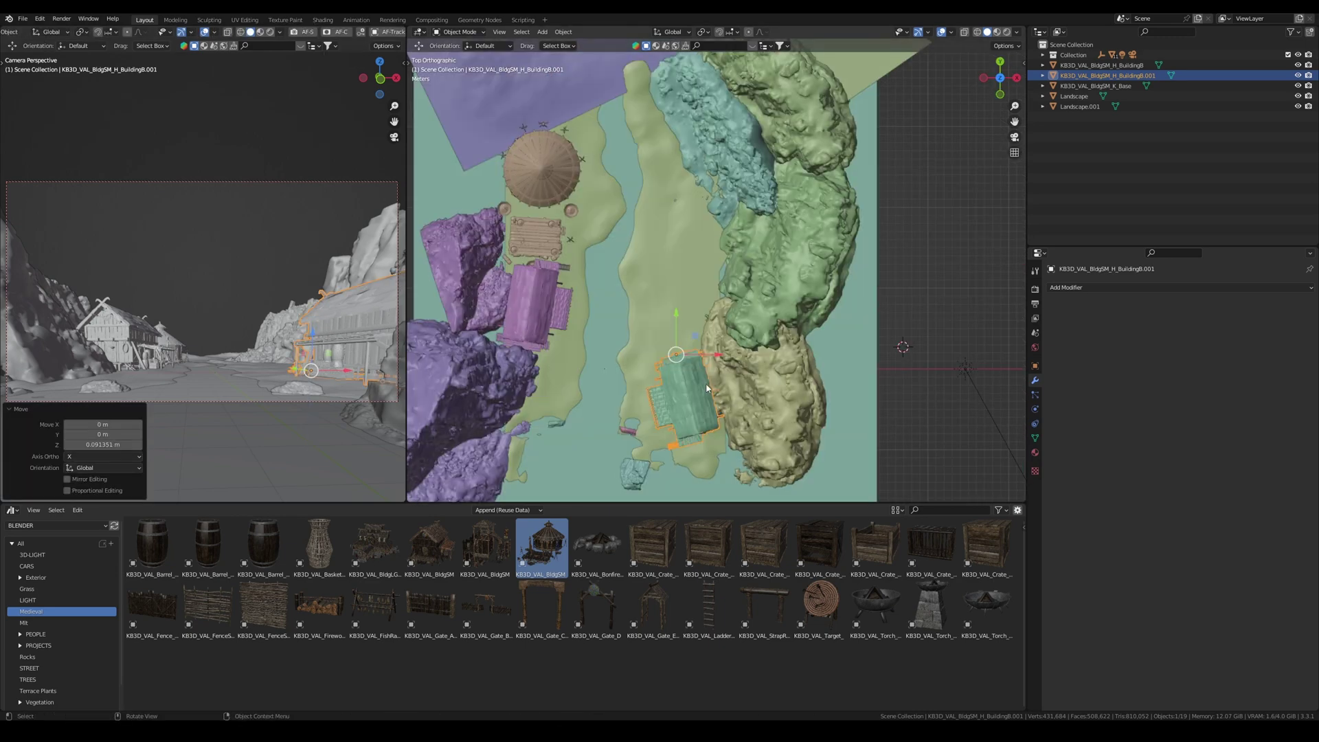
pyautogui.hotkey('alt', 'd')
pyautogui.click(737, 285)
pyautogui.press('r')
pyautogui.click(718, 302)
pyautogui.press('g')
pyautogui.click(703, 243)
# Step: Add the BldgSM_I_StairsA building from the asset library, place it at the river's far end and rotate it about Z
pyautogui.keyDown('shift'); pyautogui.moveTo(703, 244); pyautogui.dragTo(708, 279, button='middle'); pyautogui.keyUp('shift')
pyautogui.moveTo(487, 546); pyautogui.dragTo(967, 322)
pyautogui.press('g')
pyautogui.click(644, 115)
pyautogui.moveTo(644, 115); pyautogui.dragTo(680, 107, button='middle')
pyautogui.keyDown('shift'); pyautogui.moveTo(680, 107); pyautogui.dragTo(728, 309, button='middle'); pyautogui.keyUp('shift')
pyautogui.press('r')
pyautogui.press('z')
pyautogui.click(697, 334)
pyautogui.press('g')
pyautogui.hotkey('shift', 'z')
pyautogui.click(701, 294)
# Step: Make a linked copy of the pink longhouse on the cliff-side bank, rotate it and place it beside the turquoise rocks
pyautogui.keyDown('shift'); pyautogui.moveTo(748, 382); pyautogui.dragTo(716, 271, button='middle'); pyautogui.keyUp('shift')
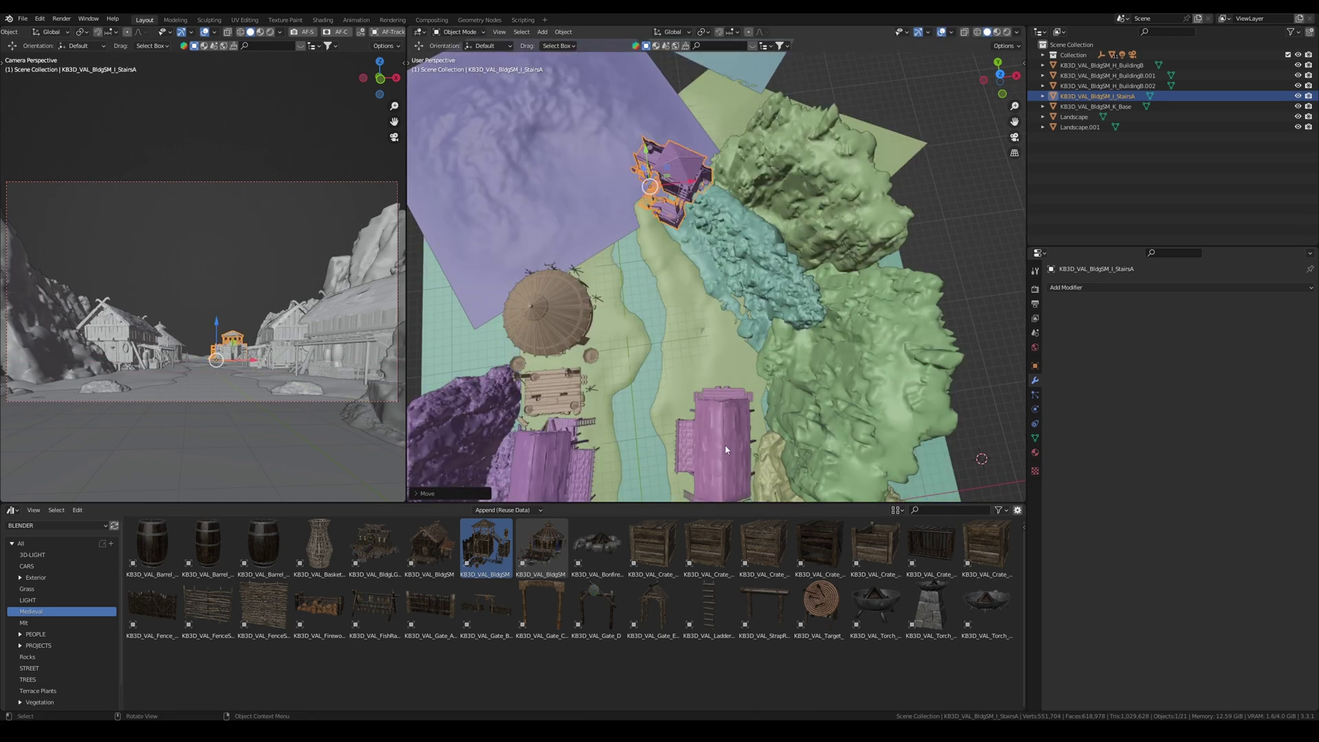
pyautogui.click(724, 444)
pyautogui.hotkey('alt', 'd')
pyautogui.hotkey('shift', 'z')
pyautogui.click(760, 319)
pyautogui.press('r')
pyautogui.click(755, 302)
pyautogui.press('g')
pyautogui.hotkey('shift', 'z')
pyautogui.click(702, 275)
# Step: Make a linked duplicate of the newest longhouse, rotate it about Z and place it behind the round-roofed hut
pyautogui.moveTo(703, 275); pyautogui.dragTo(732, 282, button='middle')
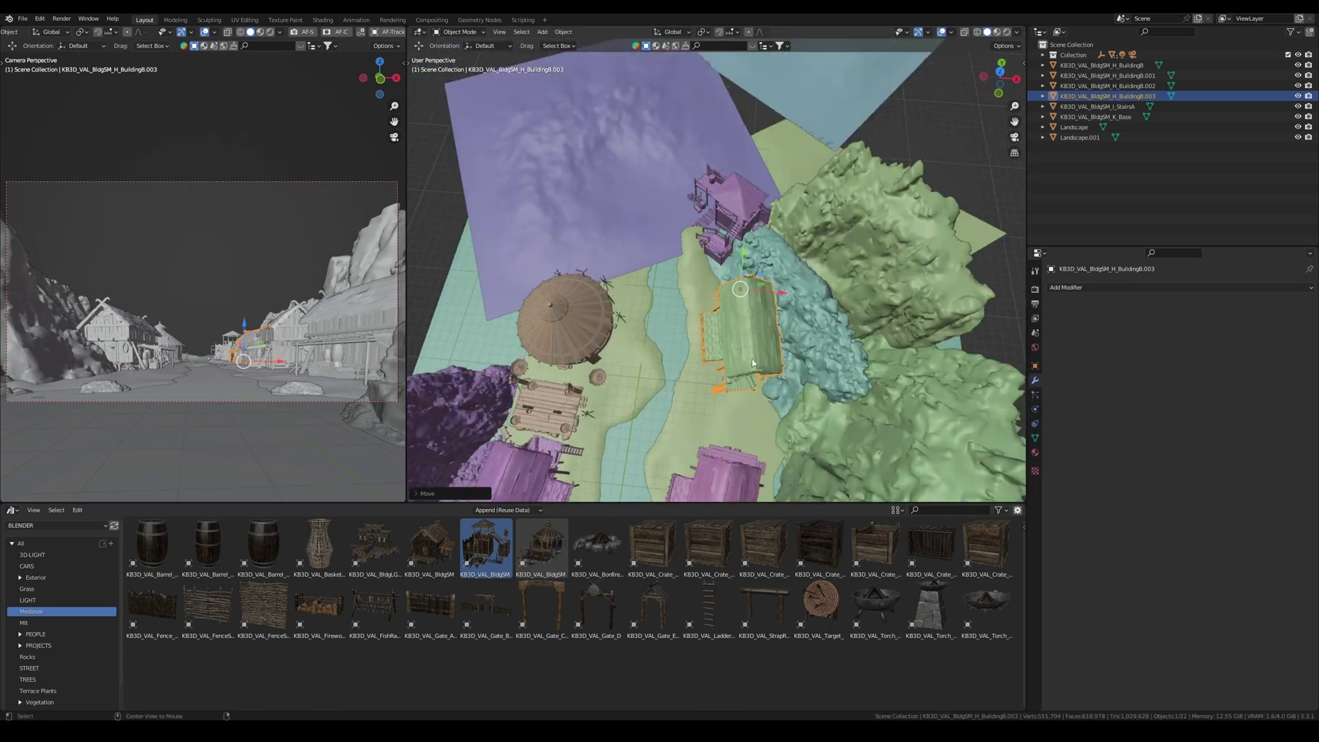
pyautogui.hotkey('alt', 'd')
pyautogui.press('r')
pyautogui.press('z')
pyautogui.click(698, 278)
pyautogui.press('g')
pyautogui.hotkey('shift', 'z')
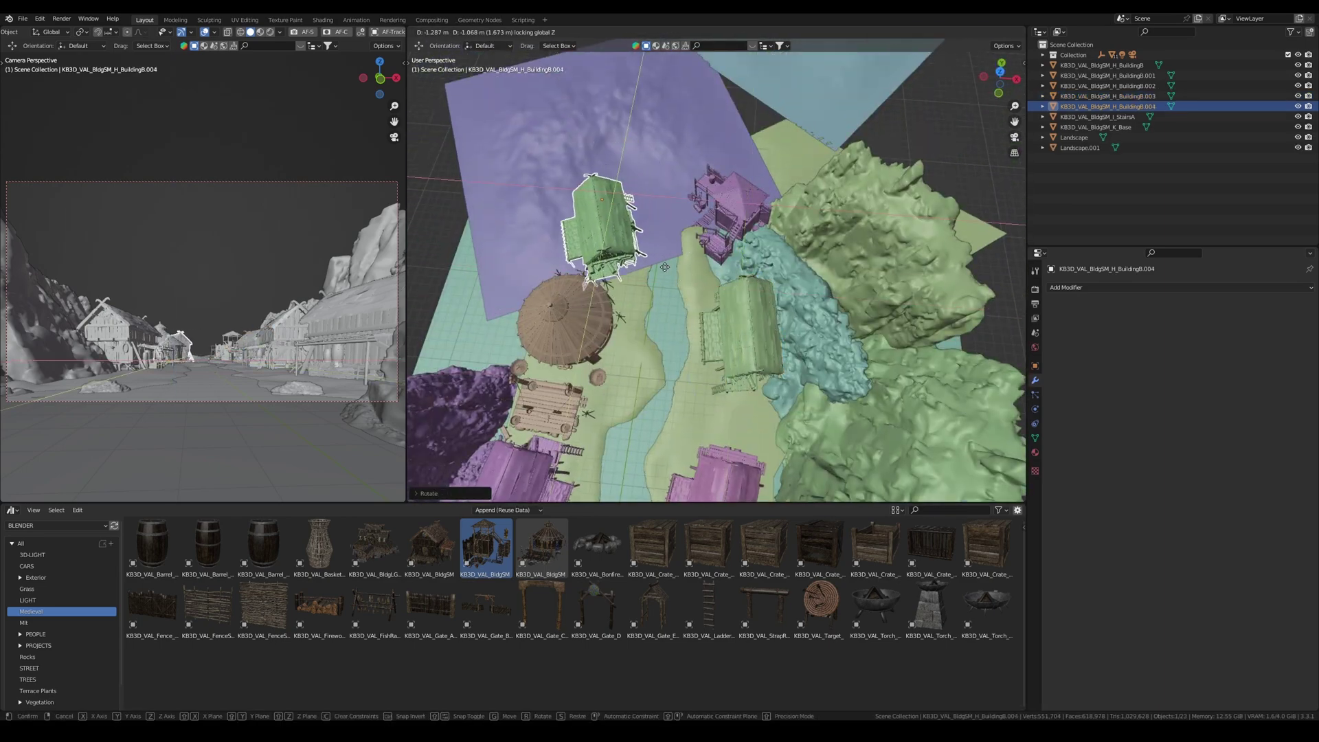
pyautogui.click(687, 292)
# Step: Rotate the StairsA building about Z to face down the river and lower it slightly
pyautogui.click(727, 206)
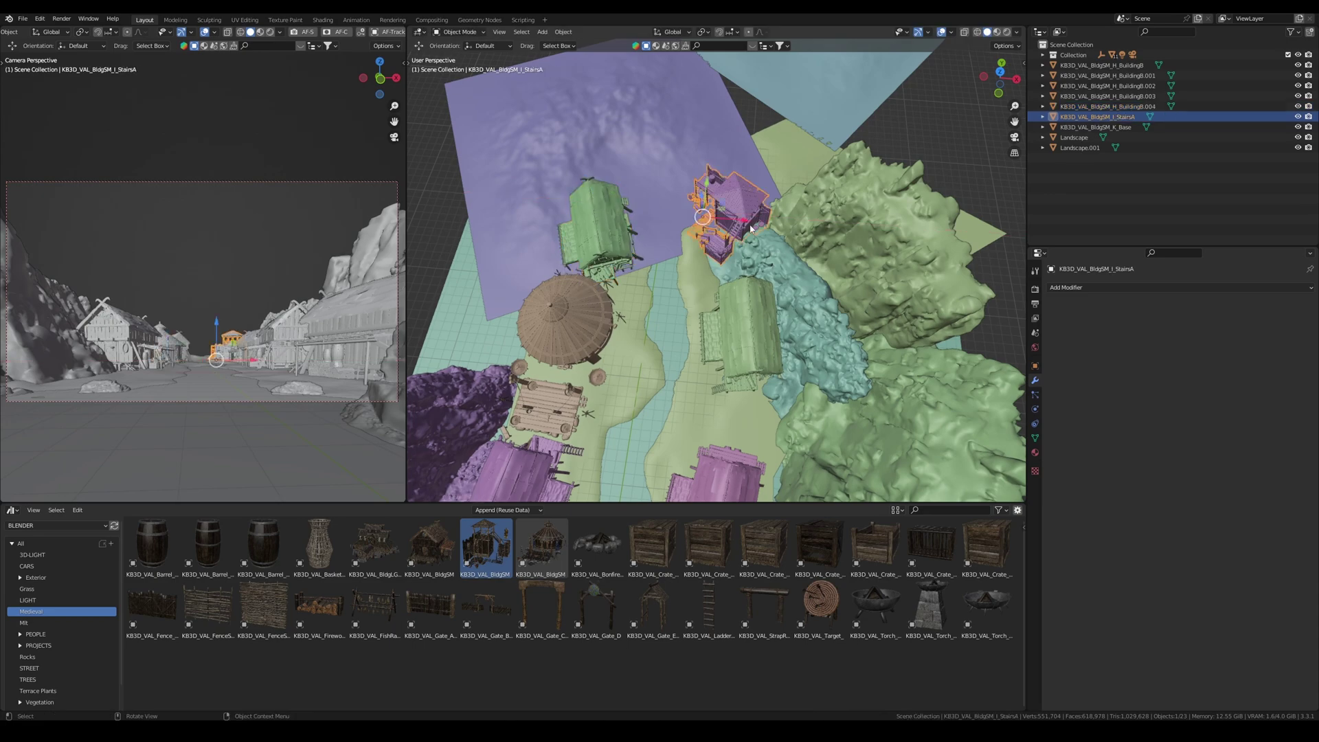
pyautogui.press('r')
pyautogui.press('z')
pyautogui.click(776, 229)
pyautogui.moveTo(776, 228); pyautogui.dragTo(756, 158, button='middle')
pyautogui.moveTo(674, 193); pyautogui.dragTo(673, 204)
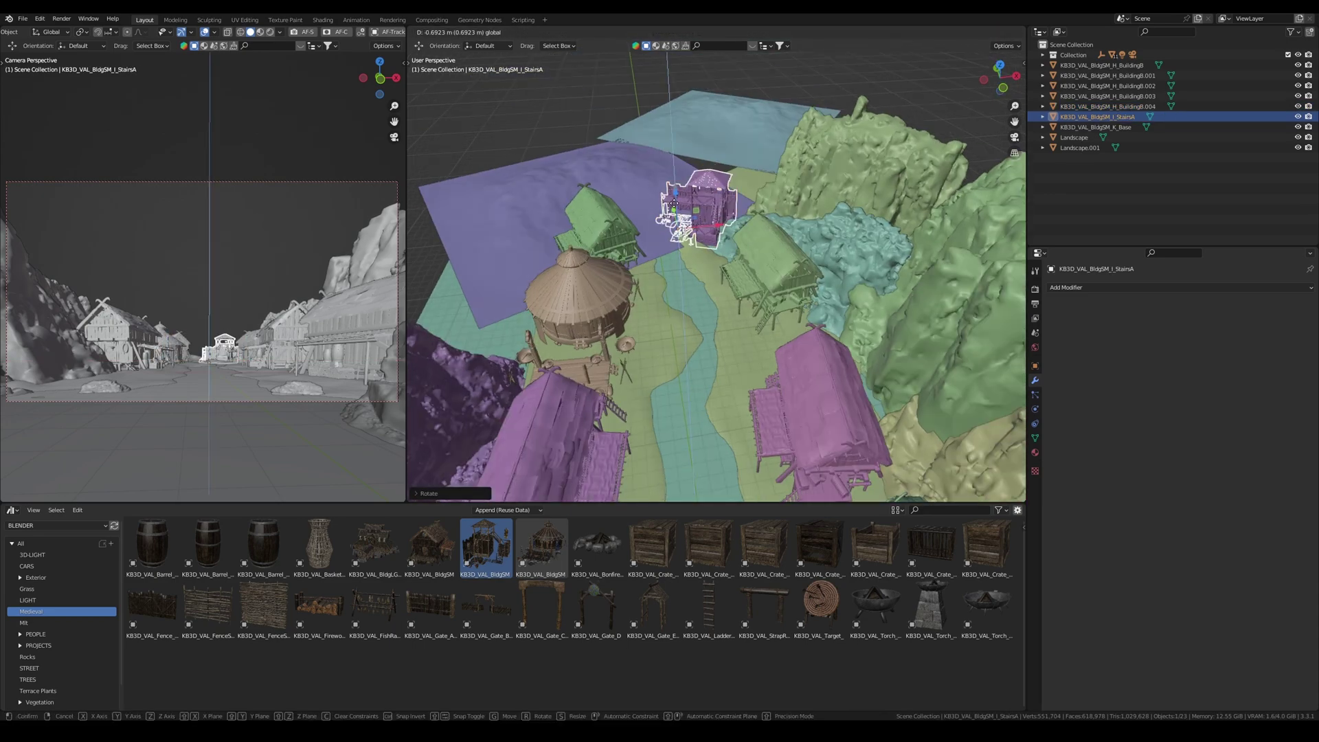
pyautogui.click(760, 307)
# Step: Move the large BldgLG_E building along the ground onto the hill behind the village and rotate it about Z
pyautogui.scroll(-5, 760, 307)
pyautogui.moveTo(760, 307); pyautogui.dragTo(729, 288, button='middle')
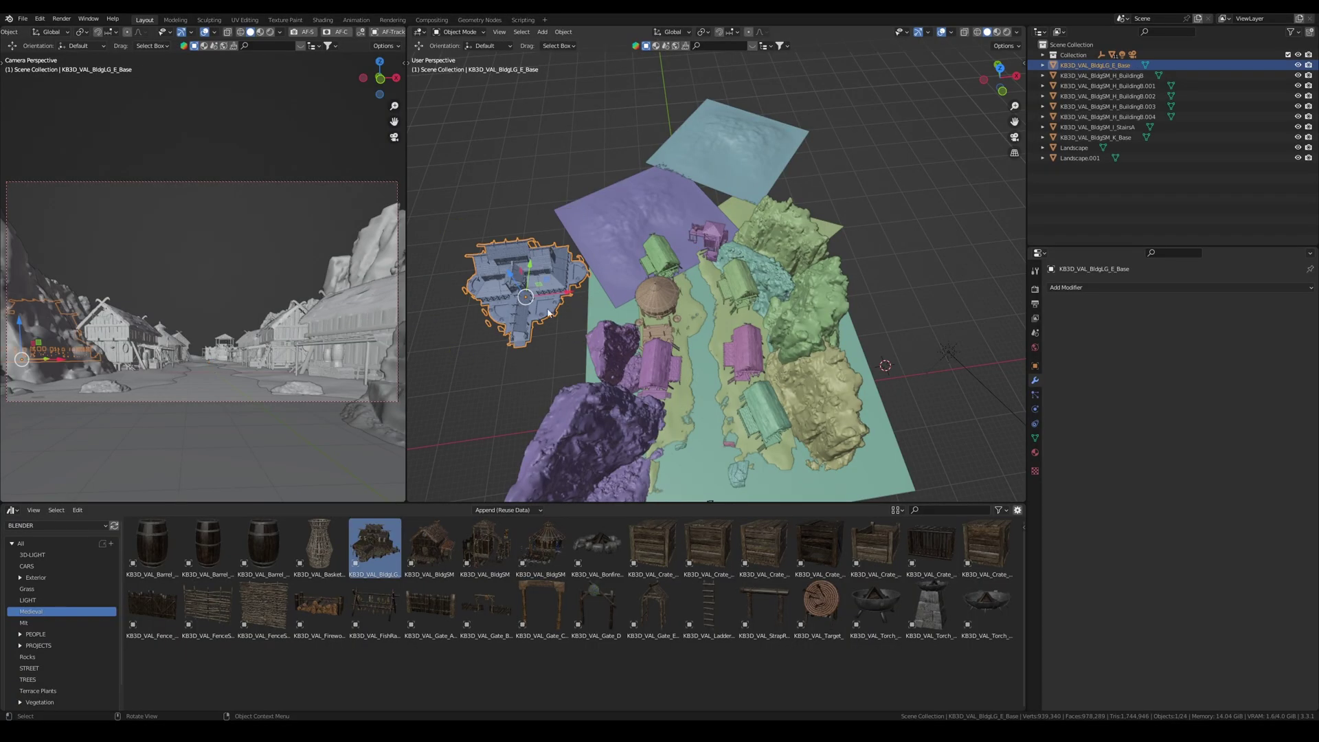
pyautogui.press('g')
pyautogui.hotkey('shift', 'z')
pyautogui.click(687, 227)
pyautogui.press('r')
pyautogui.press('z')
pyautogui.click(811, 188)
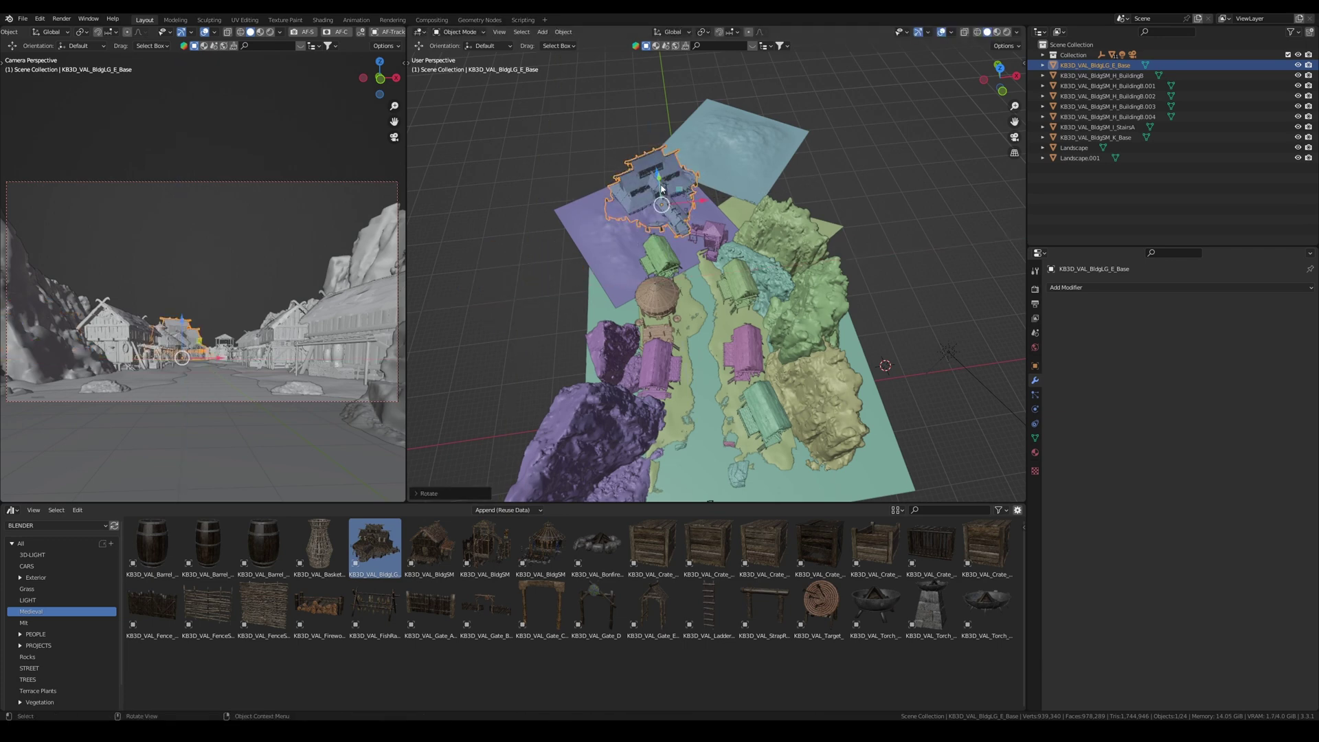
# Step: Refine the large building's horizontal position and height on the hill behind the village, checking it in the camera view
pyautogui.moveTo(588, 244); pyautogui.dragTo(642, 216, button='middle')
pyautogui.moveTo(625, 217); pyautogui.dragTo(624, 207)
pyautogui.click(681, 225)
pyautogui.moveTo(681, 225); pyautogui.dragTo(570, 268, button='middle')
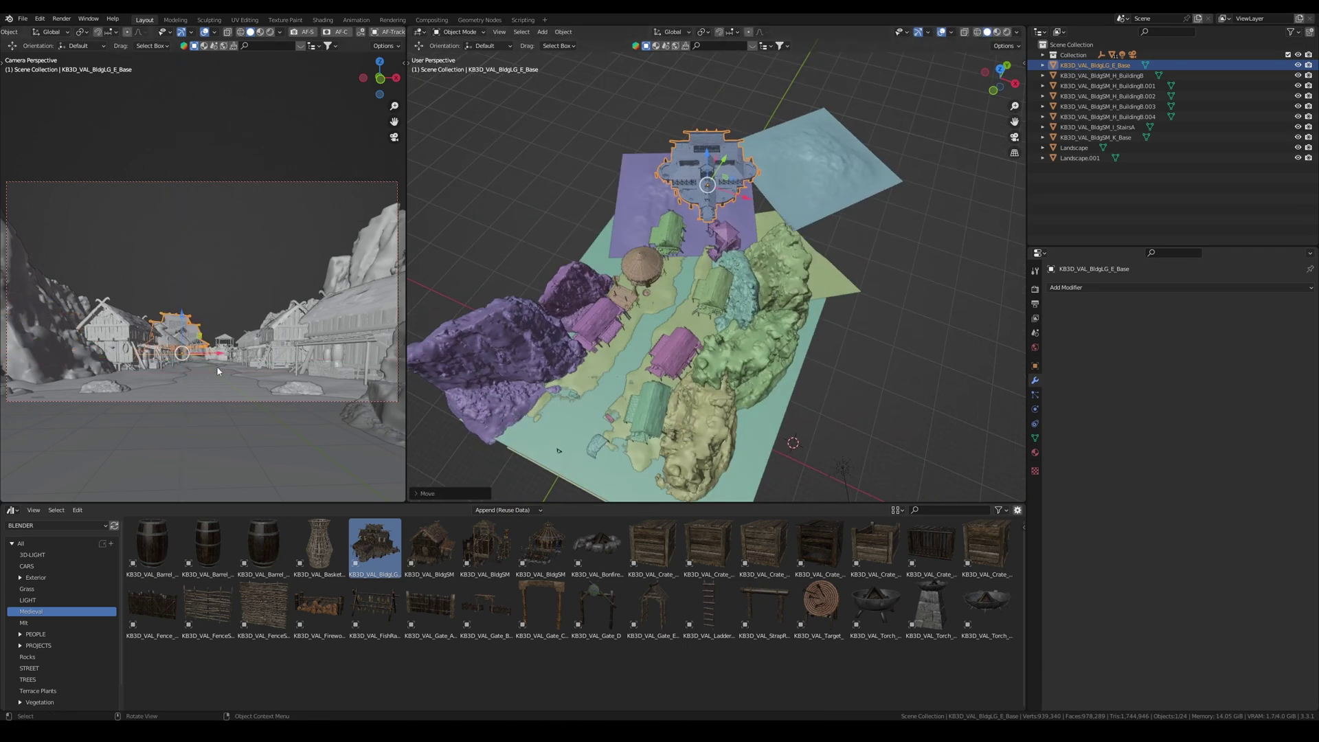
pyautogui.scroll(6, 192, 347)
pyautogui.press('g')
pyautogui.hotkey('shift', 'z')
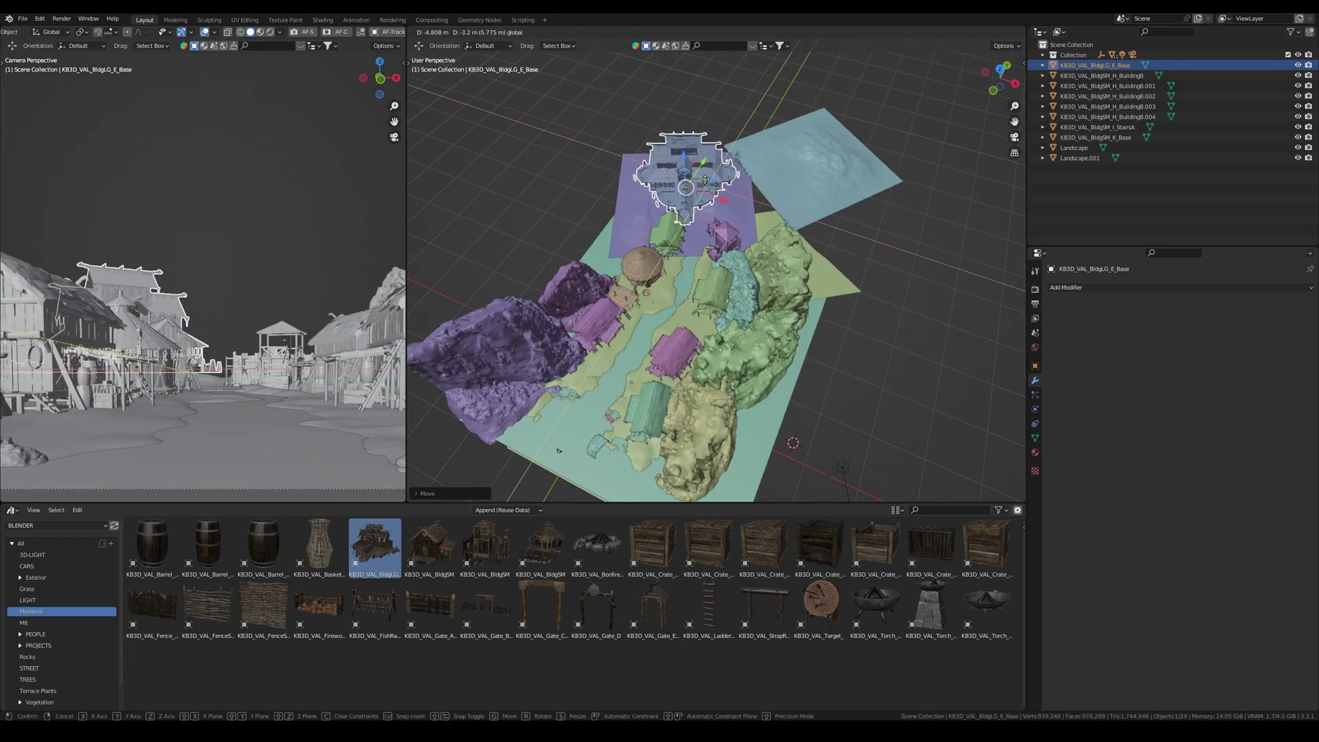
pyautogui.click(705, 179)
pyautogui.press('g')
pyautogui.press('z')
pyautogui.click(213, 347)
pyautogui.hotkey('alt', 'a')
pyautogui.moveTo(215, 309); pyautogui.dragTo(241, 338, button='middle')
pyautogui.press('KP_0')
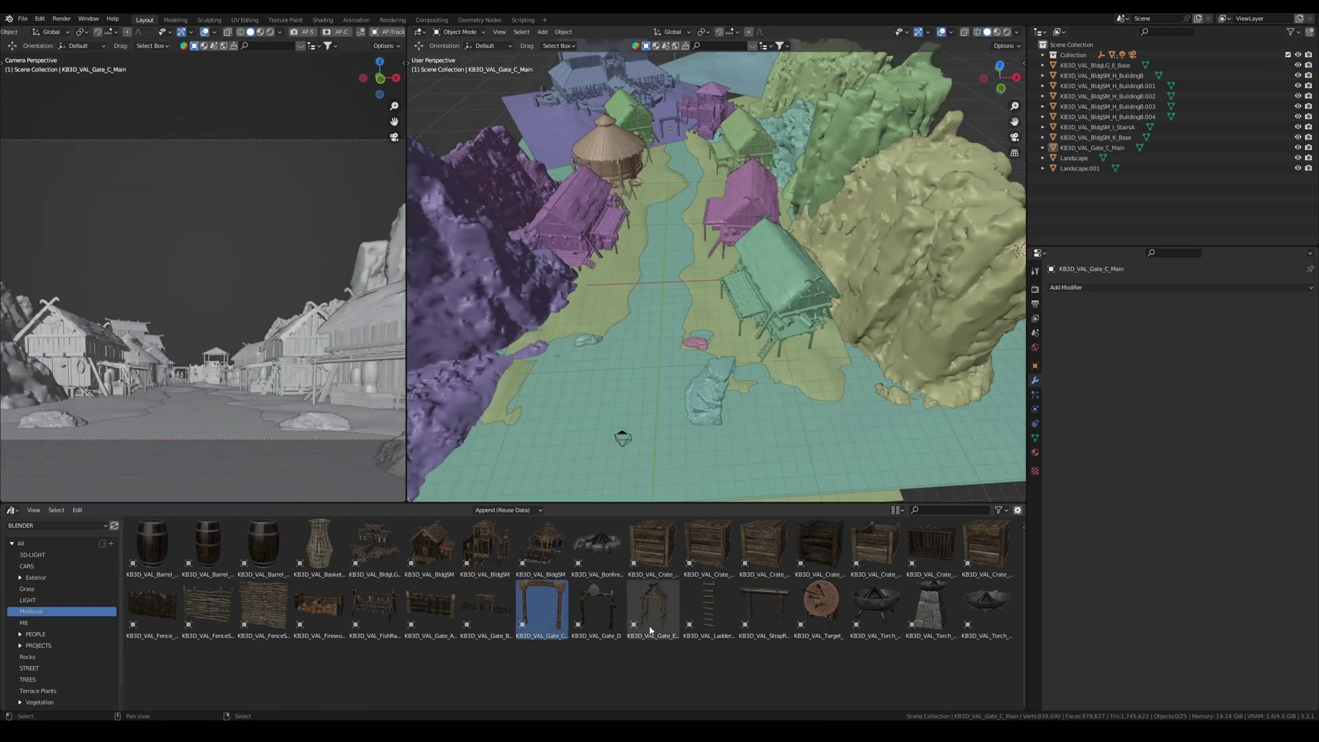
# Step: Add the FishRack_A asset, move it in front of the nearest right-bank longhouse and rotate it about Z
pyautogui.scroll(-3, 605, 440)
pyautogui.moveTo(376, 605); pyautogui.dragTo(738, 297)
pyautogui.hotkey('alt', 'a')
pyautogui.click(757, 450)
pyautogui.moveTo(738, 297); pyautogui.dragTo(749, 358, button='middle')
pyautogui.keyDown('shift'); pyautogui.moveTo(289, 330); pyautogui.dragTo(196, 338, button='middle'); pyautogui.keyUp('shift')
pyautogui.press('g')
pyautogui.hotkey('shift', 'z')
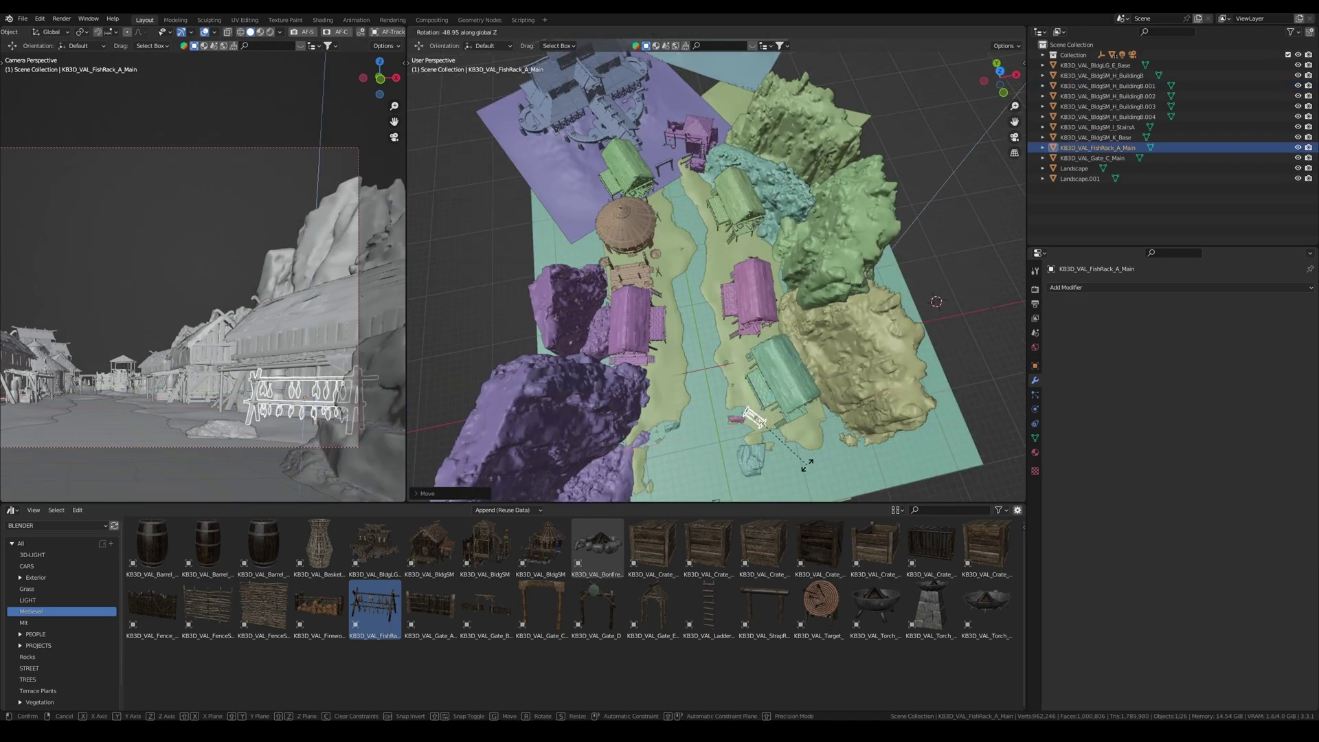
pyautogui.click(768, 425)
pyautogui.press('KP_Decimal')
pyautogui.moveTo(747, 366); pyautogui.dragTo(720, 363, button='middle')
pyautogui.scroll(-2, 323, 433)
pyautogui.keyDown('shift'); pyautogui.moveTo(323, 432); pyautogui.dragTo(392, 447, button='middle'); pyautogui.keyUp('shift')
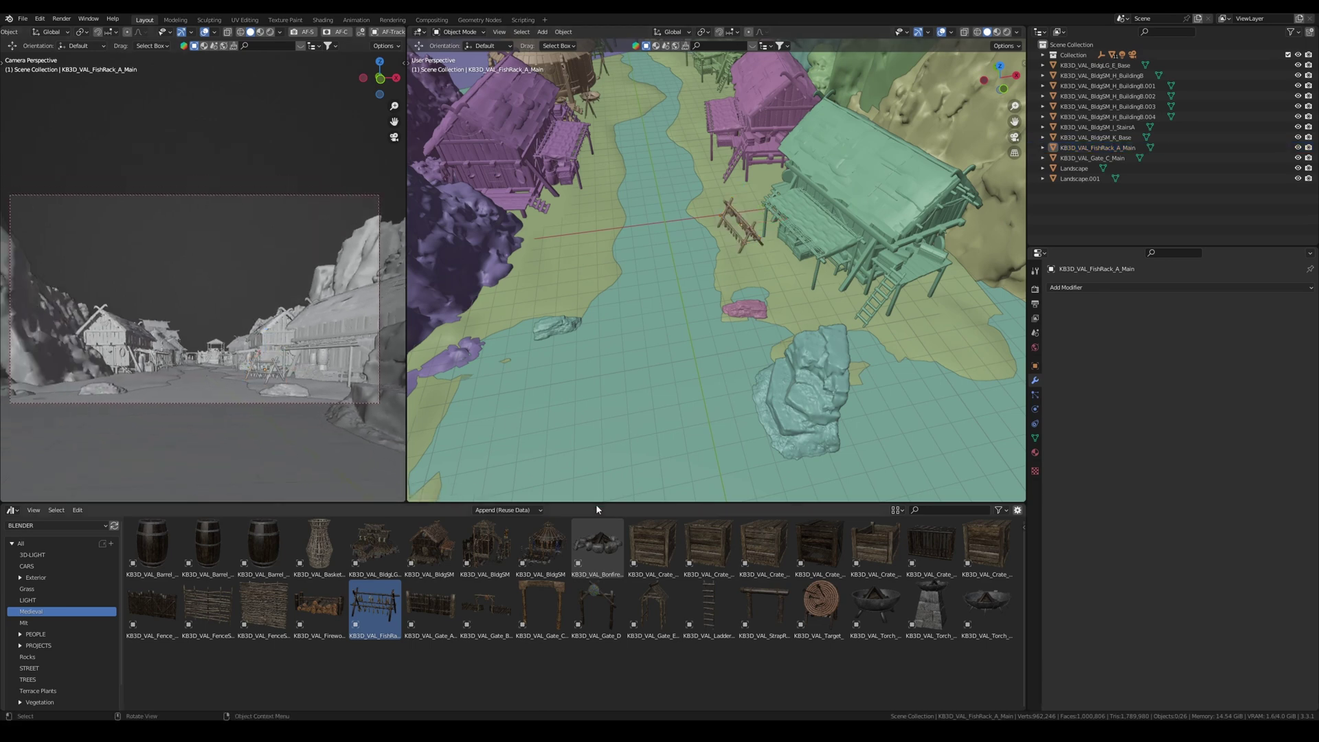
# Step: Add the FenceShort_A asset and move it between the two shoreline rocks near the nearest longhouse
pyautogui.scroll(-4, 698, 307)
pyautogui.moveTo(209, 605); pyautogui.dragTo(826, 470)
pyautogui.press('g')
pyautogui.click(763, 310)
pyautogui.keyDown('shift'); pyautogui.moveTo(384, 419); pyautogui.dragTo(351, 420, button='middle'); pyautogui.keyUp('shift')
pyautogui.press('KP_7')
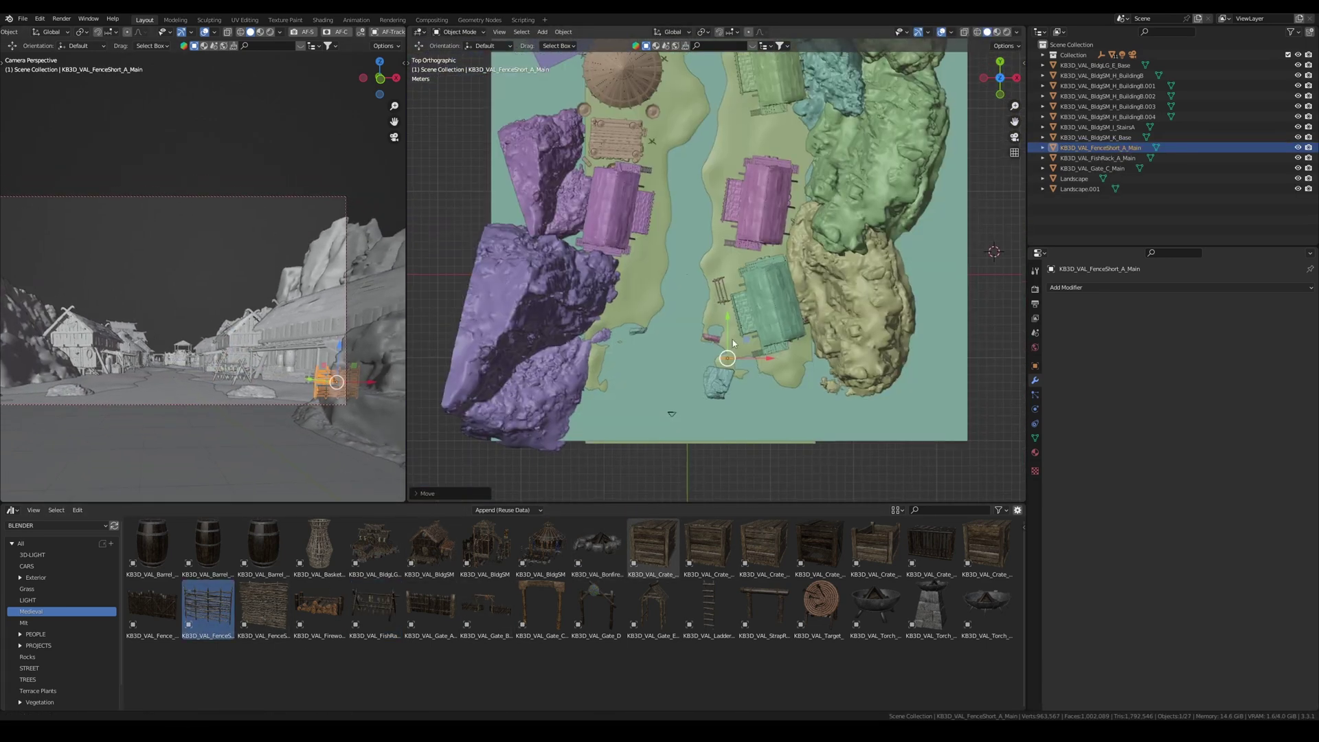
pyautogui.scroll(5, 732, 340)
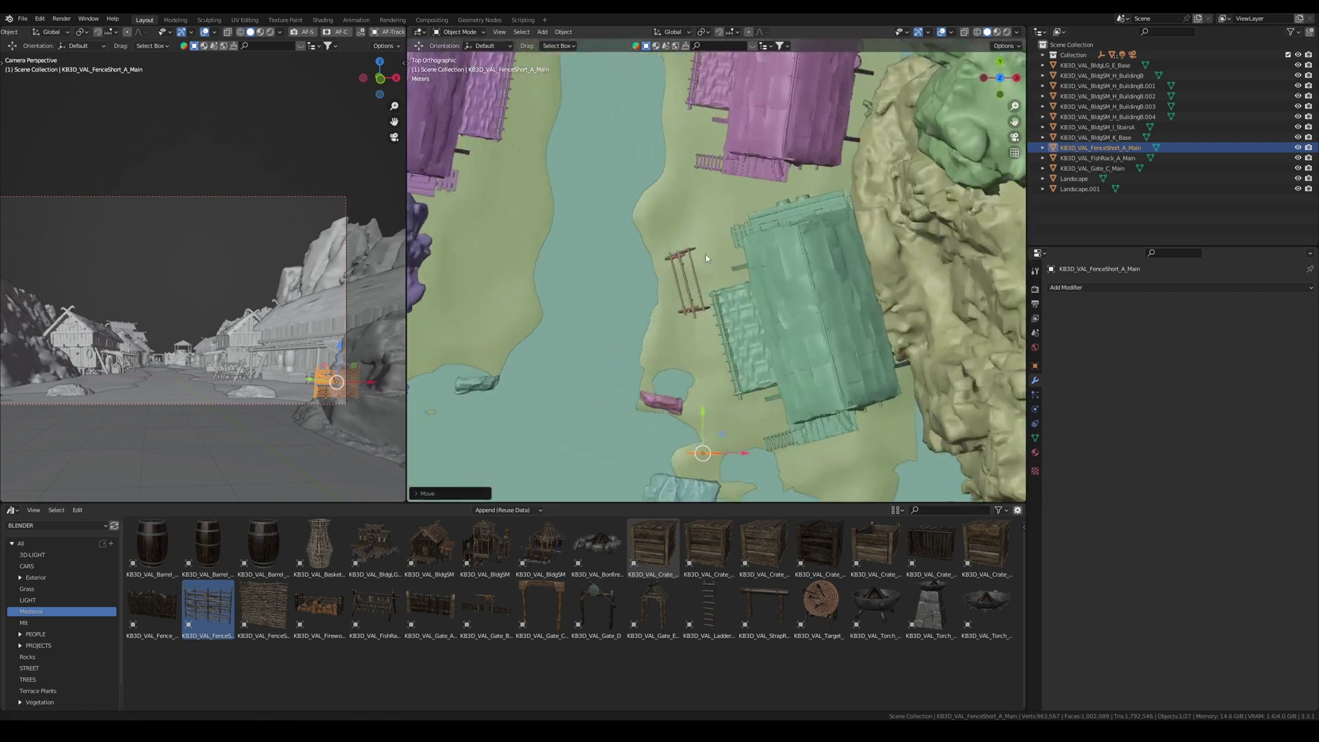
# Step: Rotate the short fence diagonally to the shoreline and lower it about 0.26 m
pyautogui.press('t')
pyautogui.press('t')
pyautogui.press('r')
pyautogui.click(740, 426)
pyautogui.moveTo(318, 377); pyautogui.dragTo(318, 384)
pyautogui.click(320, 383)
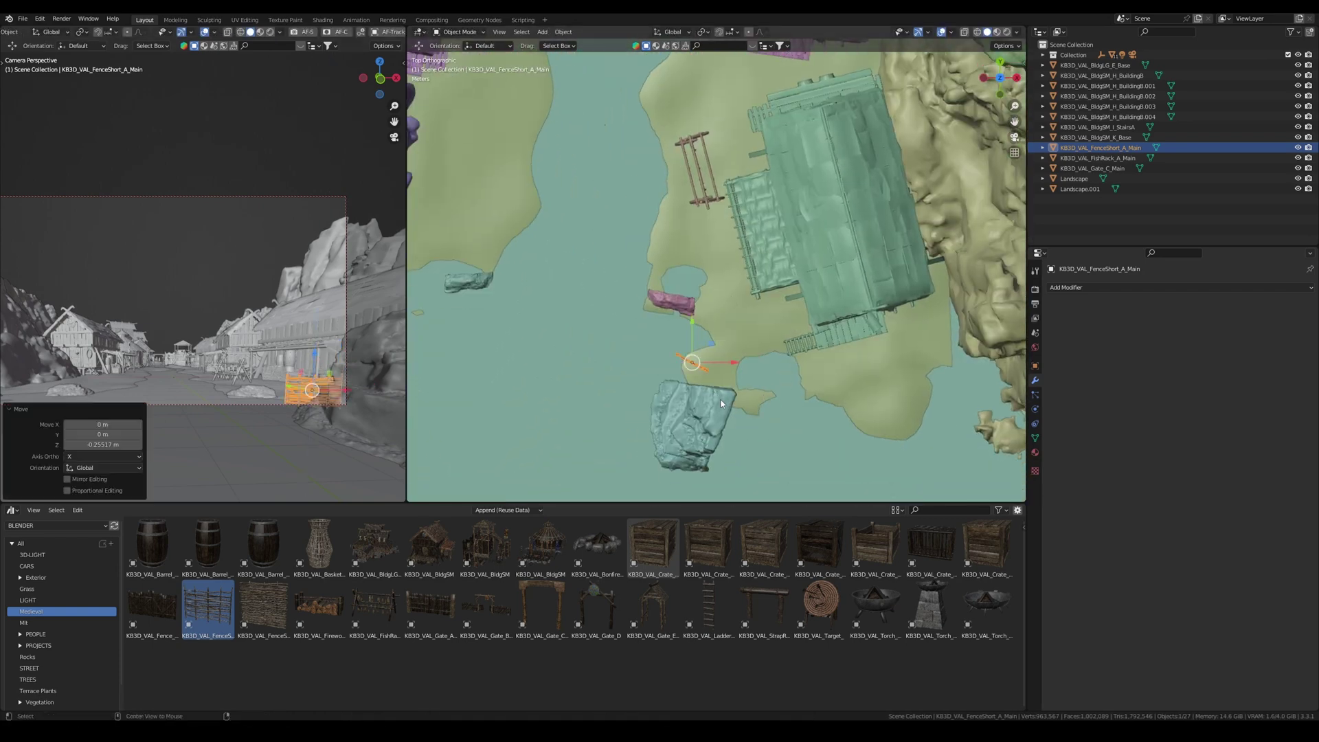
# Step: Duplicate the short fence, join the copy to its end and rotate the copy to bend the fence line
pyautogui.hotkey('shift', 'd')
pyautogui.scroll(7, 686, 378)
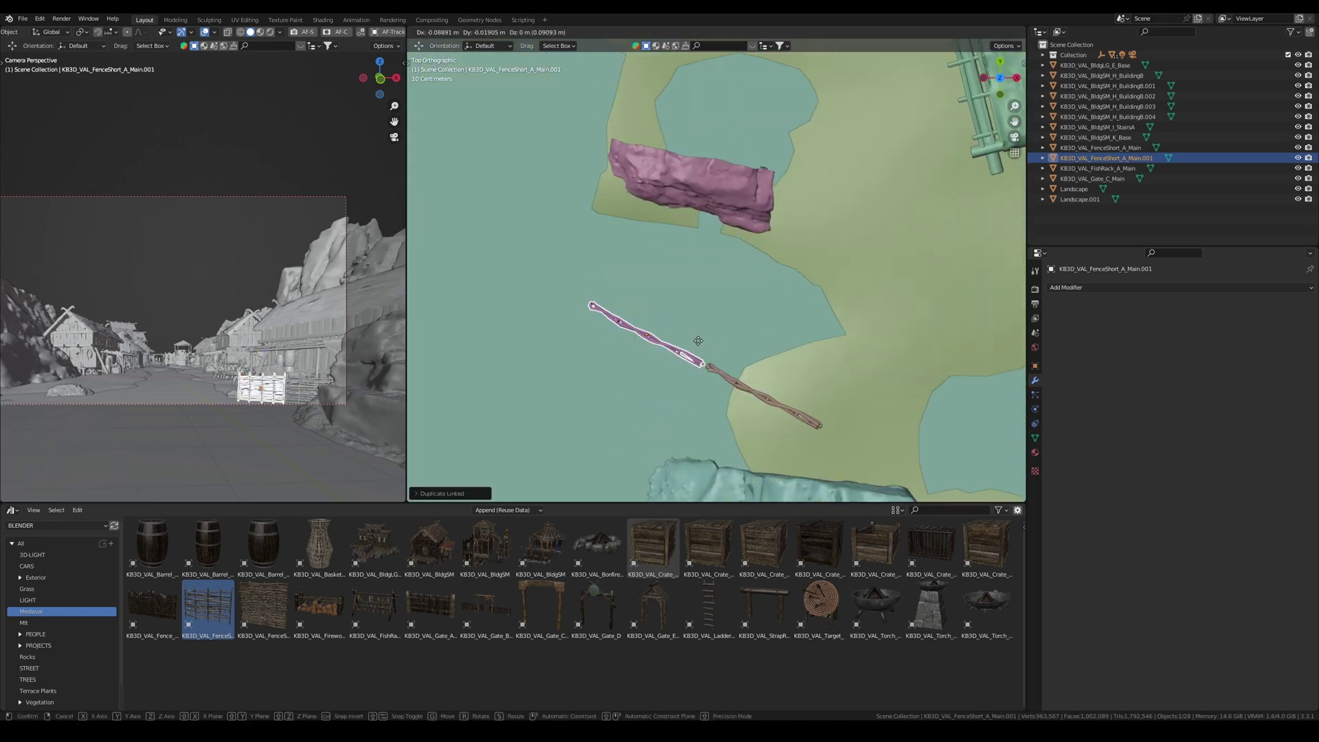
pyautogui.click(703, 339)
pyautogui.press('r')
pyautogui.click(724, 352)
pyautogui.press('g')
pyautogui.click(729, 335)
pyautogui.press('g')
pyautogui.click(750, 273)
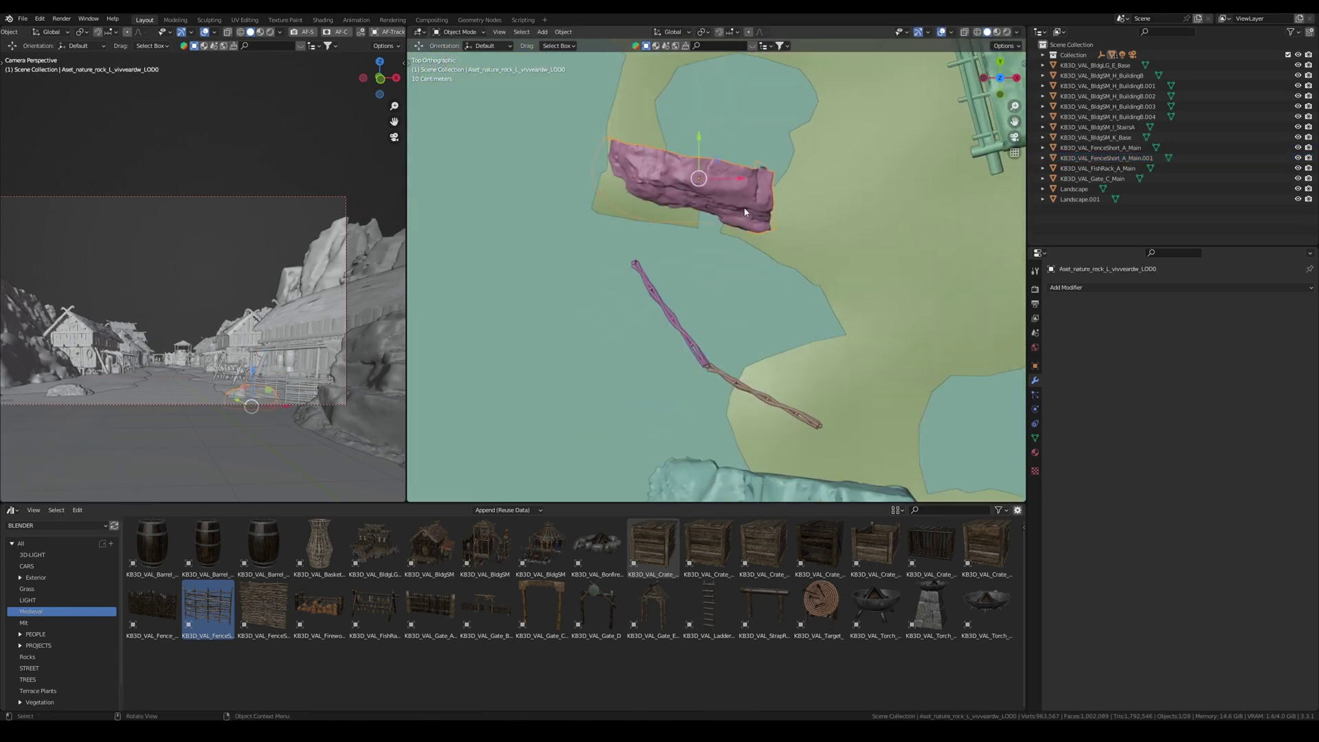
# Step: Move the small pink rock to the water side of the two fence sections and rotate it alongside them
pyautogui.click(756, 199)
pyautogui.press('g')
pyautogui.click(764, 405)
pyautogui.press('r')
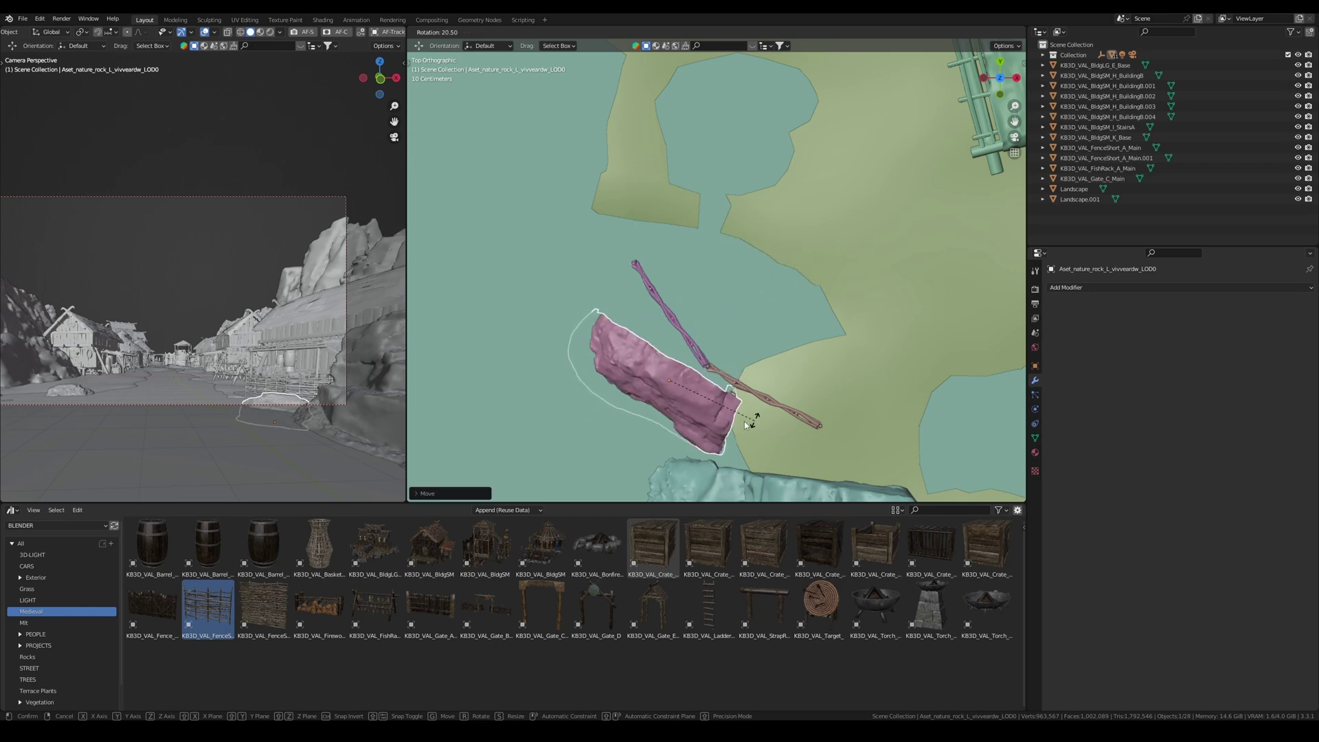
pyautogui.click(753, 418)
pyautogui.press('g')
pyautogui.click(757, 436)
pyautogui.click(447, 417)
# Step: Duplicate a short fence section again, rotate the copy and attach it to the open end of the fence line
pyautogui.scroll(-5, 797, 440)
pyautogui.scroll(-3, 724, 373)
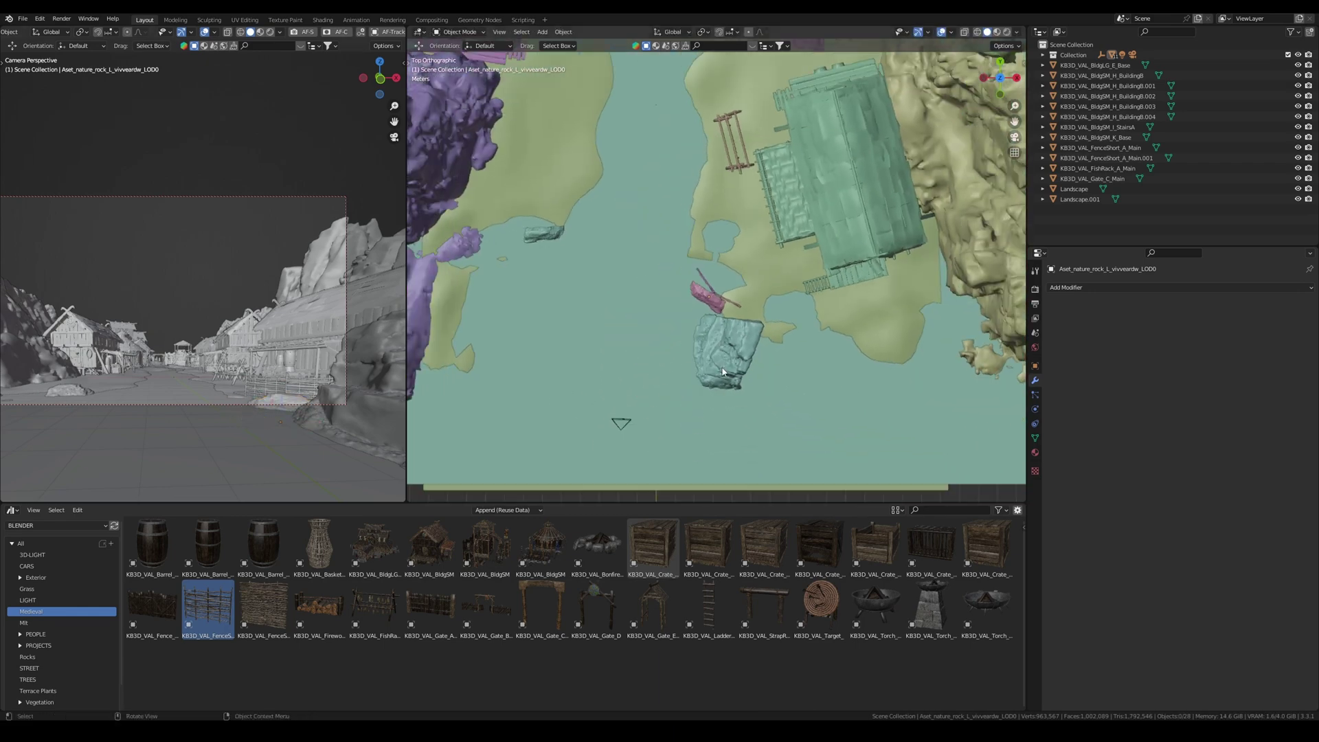
pyautogui.keyDown('shift'); pyautogui.moveTo(706, 278); pyautogui.dragTo(738, 224, button='middle'); pyautogui.keyUp('shift')
pyautogui.click(774, 438)
pyautogui.moveTo(803, 357); pyautogui.dragTo(705, 188, button='middle')
pyautogui.press('KP_7')
pyautogui.hotkey('shift', 'd')
pyautogui.click(670, 241)
pyautogui.press('r')
pyautogui.click(759, 289)
pyautogui.press('g')
pyautogui.click(684, 303)
pyautogui.scroll(-5, 781, 481)
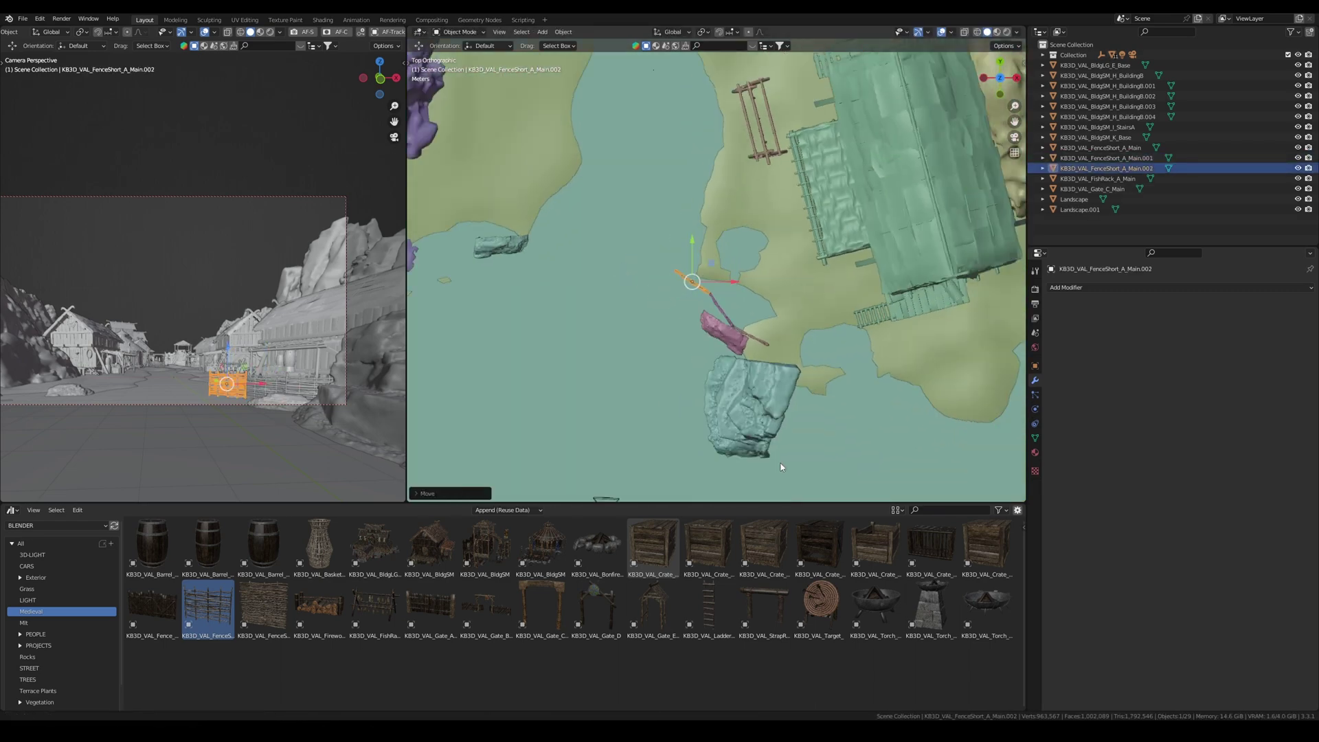
pyautogui.click(774, 488)
# Step: Select all three short fence sections and lower them together into the shoreline behind the small rock
pyautogui.moveTo(764, 466); pyautogui.dragTo(728, 309, button='middle')
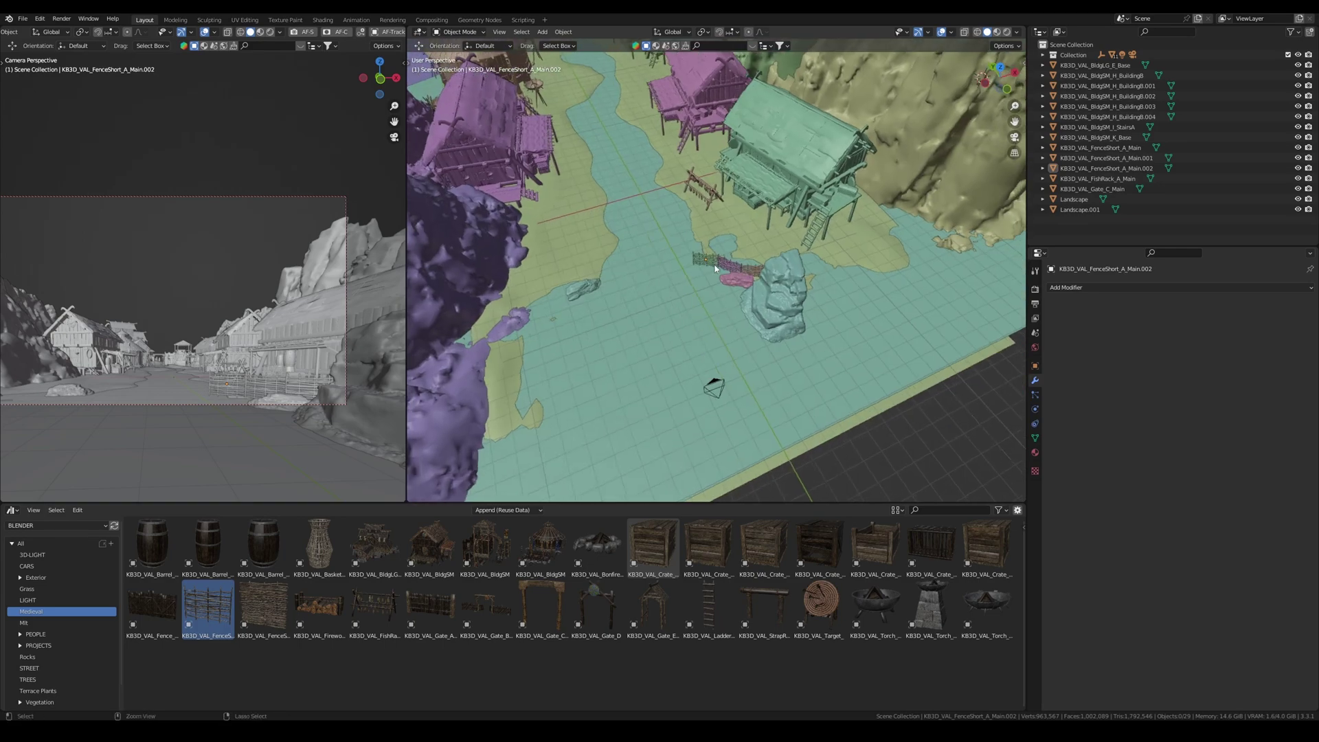
pyautogui.scroll(5, 729, 289)
pyautogui.click(733, 247)
pyautogui.keyDown('shift'); pyautogui.click(804, 227); pyautogui.keyUp('shift')
pyautogui.keyDown('shift'); pyautogui.click(907, 261); pyautogui.keyUp('shift')
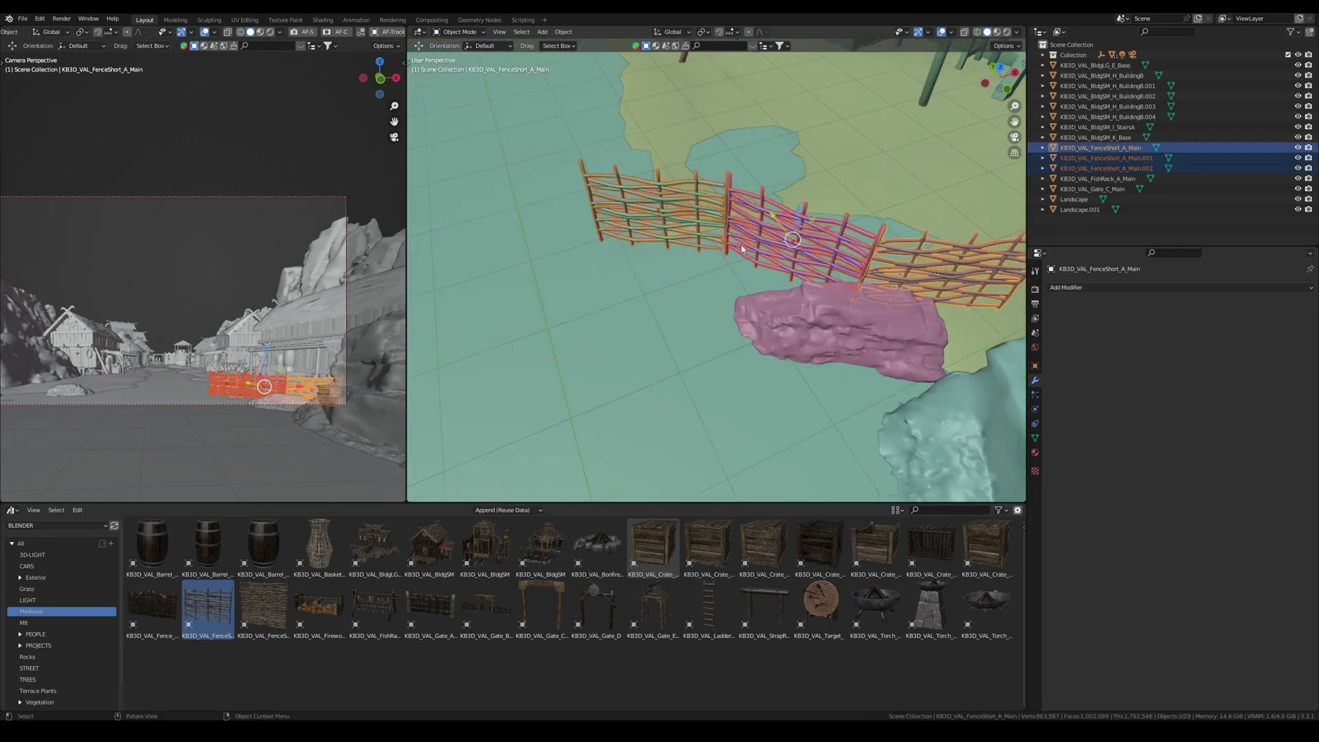
pyautogui.press('g')
pyautogui.click(687, 332)
pyautogui.scroll(-4, 728, 434)
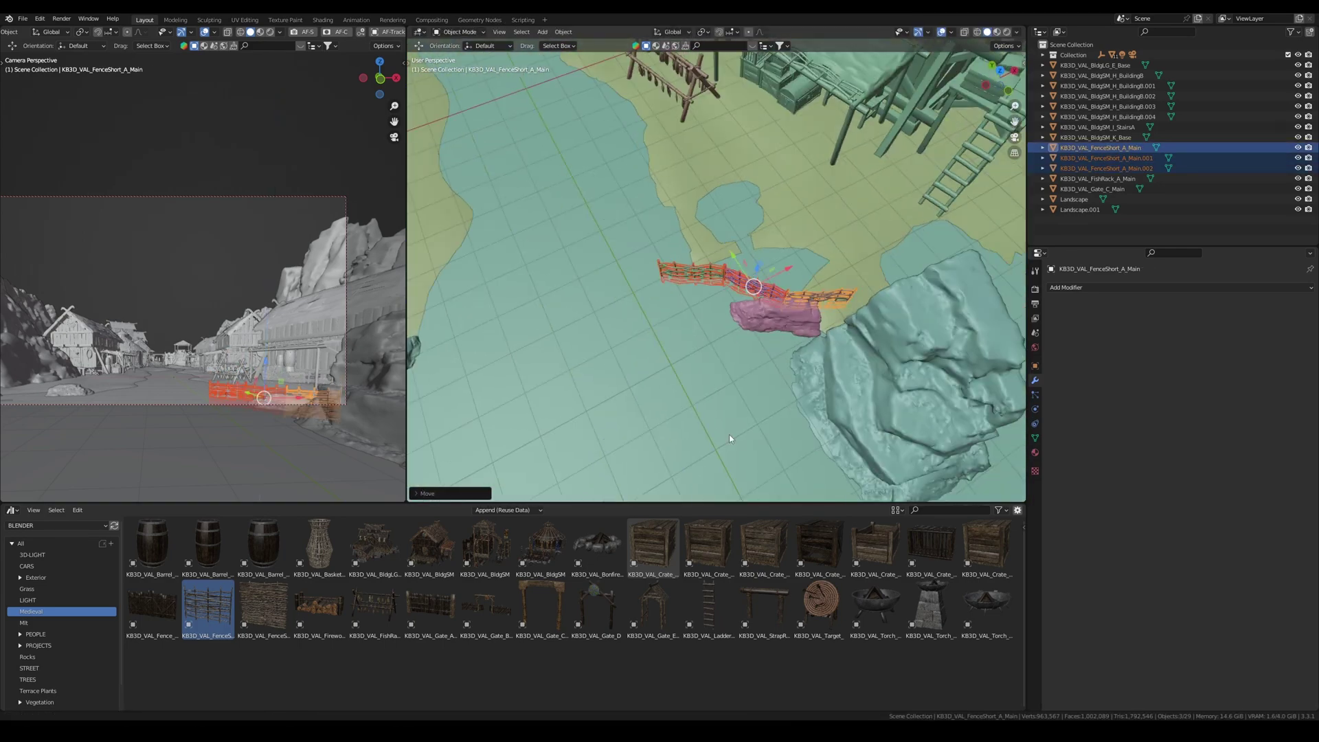
# Step: Select the modular wooden pier sections together and move them into the water beside the purple cliff near the valley mouth
pyautogui.moveTo(729, 434); pyautogui.dragTo(871, 460, button='middle')
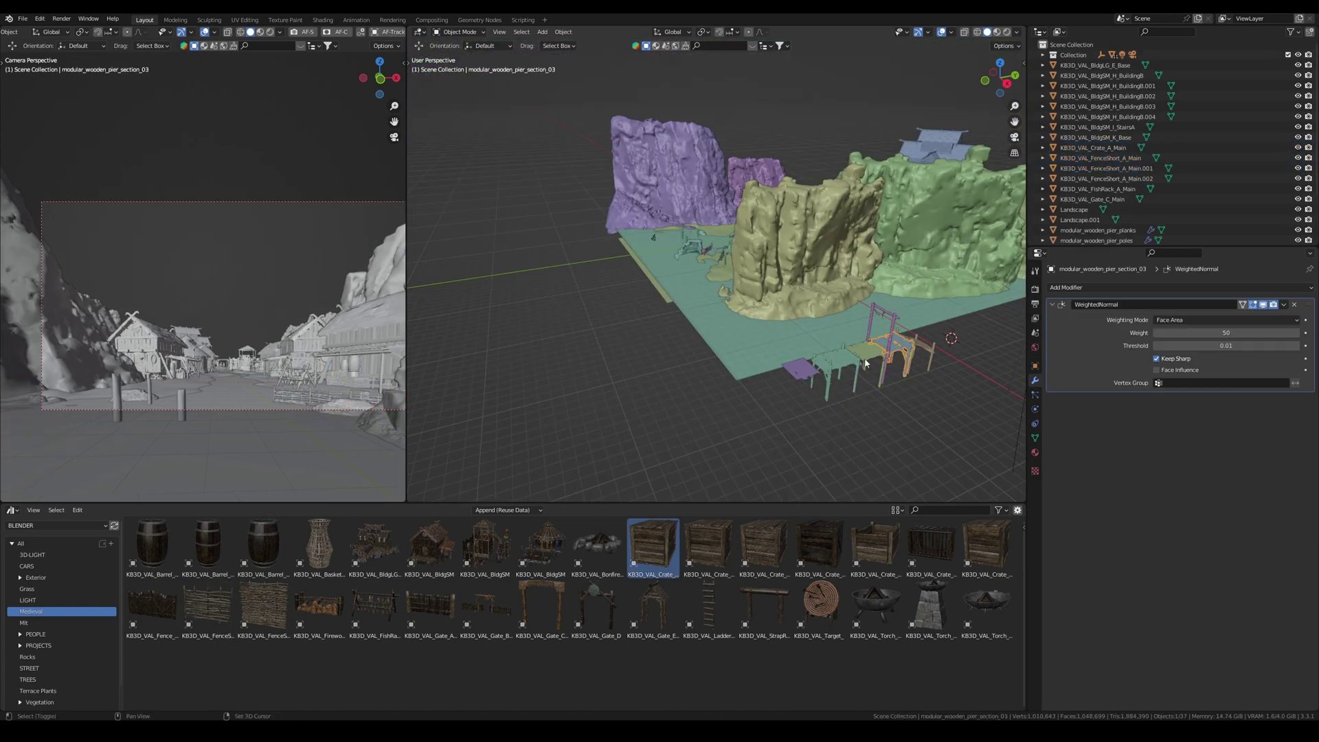
pyautogui.keyDown('shift'); pyautogui.click(899, 360); pyautogui.keyUp('shift')
pyautogui.keyDown('shift'); pyautogui.click(873, 316); pyautogui.keyUp('shift')
pyautogui.press('KP_7')
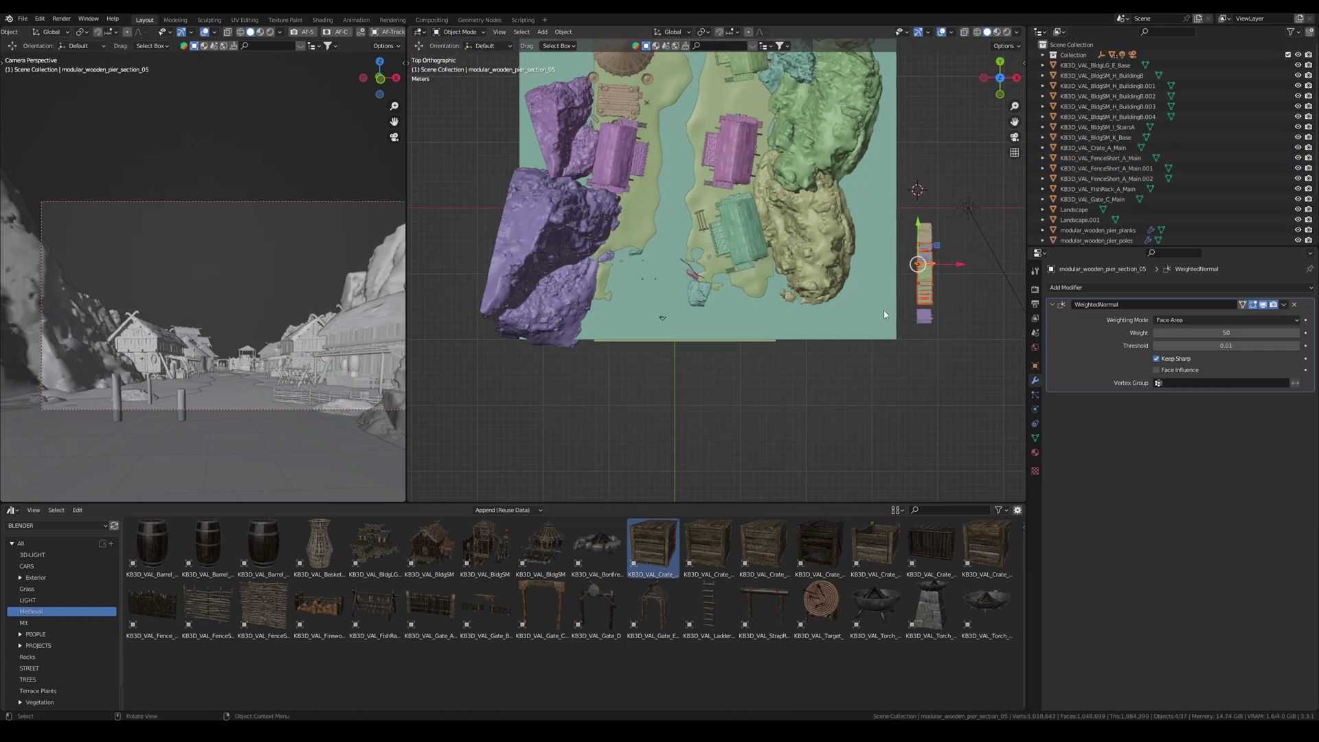
pyautogui.press('g')
pyautogui.click(586, 311)
# Step: Raise the selected pier sections about 2.4 m along the Z axis so the walkway stands above the water
pyautogui.moveTo(586, 311); pyautogui.dragTo(536, 223, button='middle')
pyautogui.scroll(3, 550, 193)
pyautogui.keyDown('shift'); pyautogui.moveTo(563, 117); pyautogui.dragTo(624, 310, button='middle'); pyautogui.keyUp('shift')
pyautogui.press('g')
pyautogui.press('z')
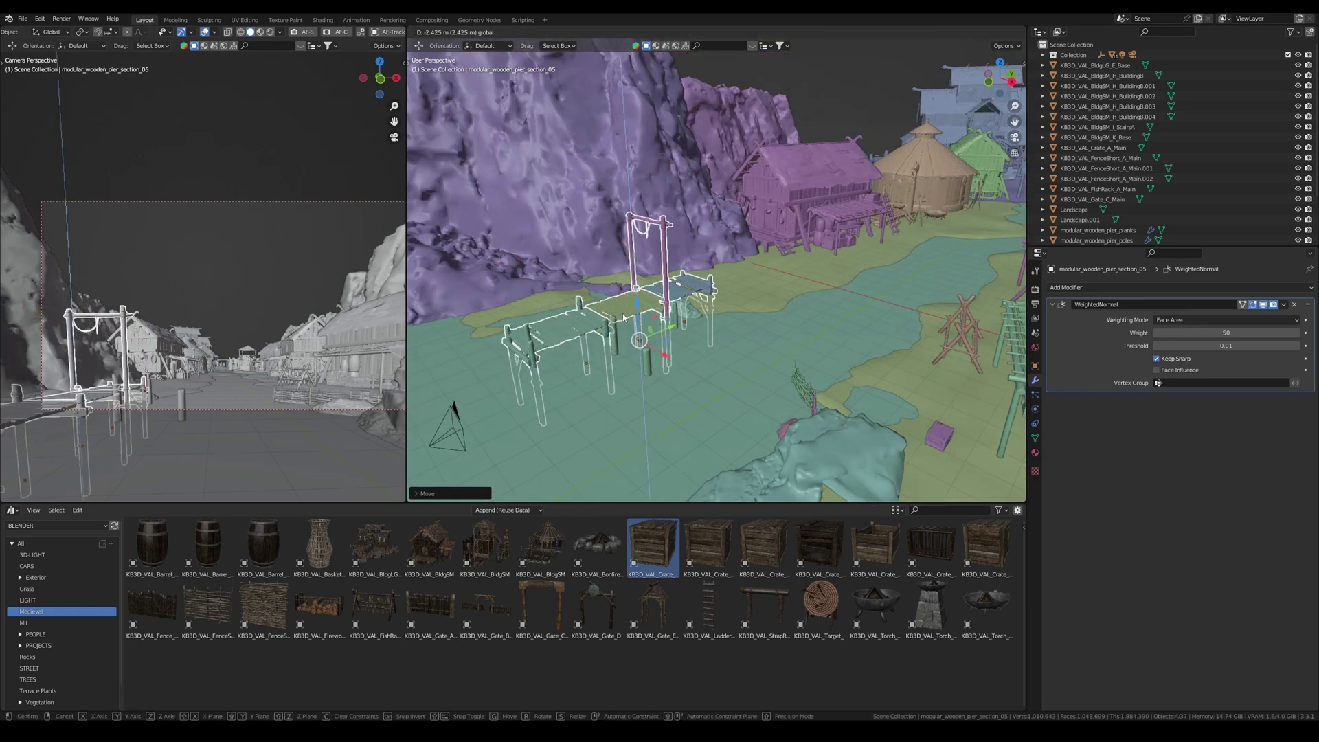
pyautogui.click(624, 317)
# Step: Rotate the selected pier in top view to run diagonally along the shore and move it against the purple cliff's bank
pyautogui.press('`')
pyautogui.click(721, 275)
pyautogui.press('r')
pyautogui.click(726, 335)
pyautogui.press('g')
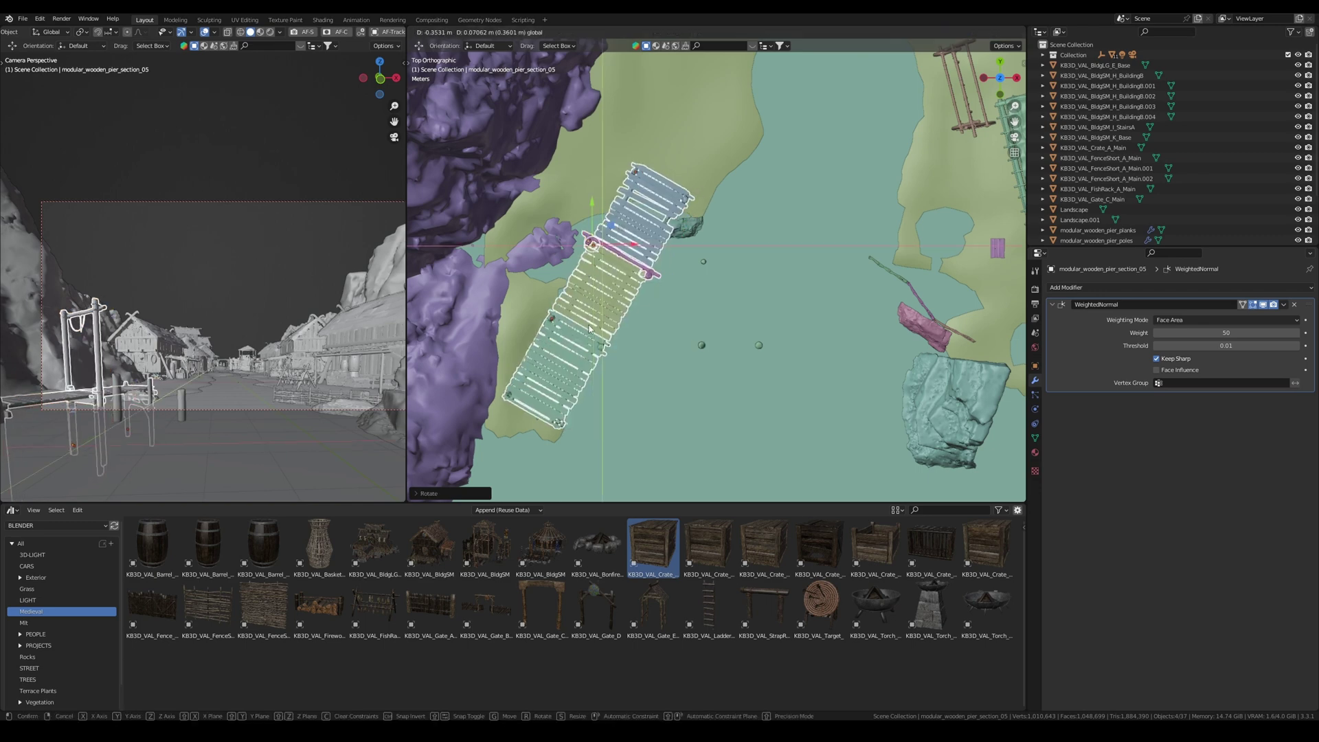
pyautogui.click(592, 340)
# Step: Move the small rock beside the pier's inner end horizontally and rotate it alongside the walkway
pyautogui.moveTo(592, 340); pyautogui.dragTo(597, 290, button='middle')
pyautogui.click(718, 328)
pyautogui.press('r')
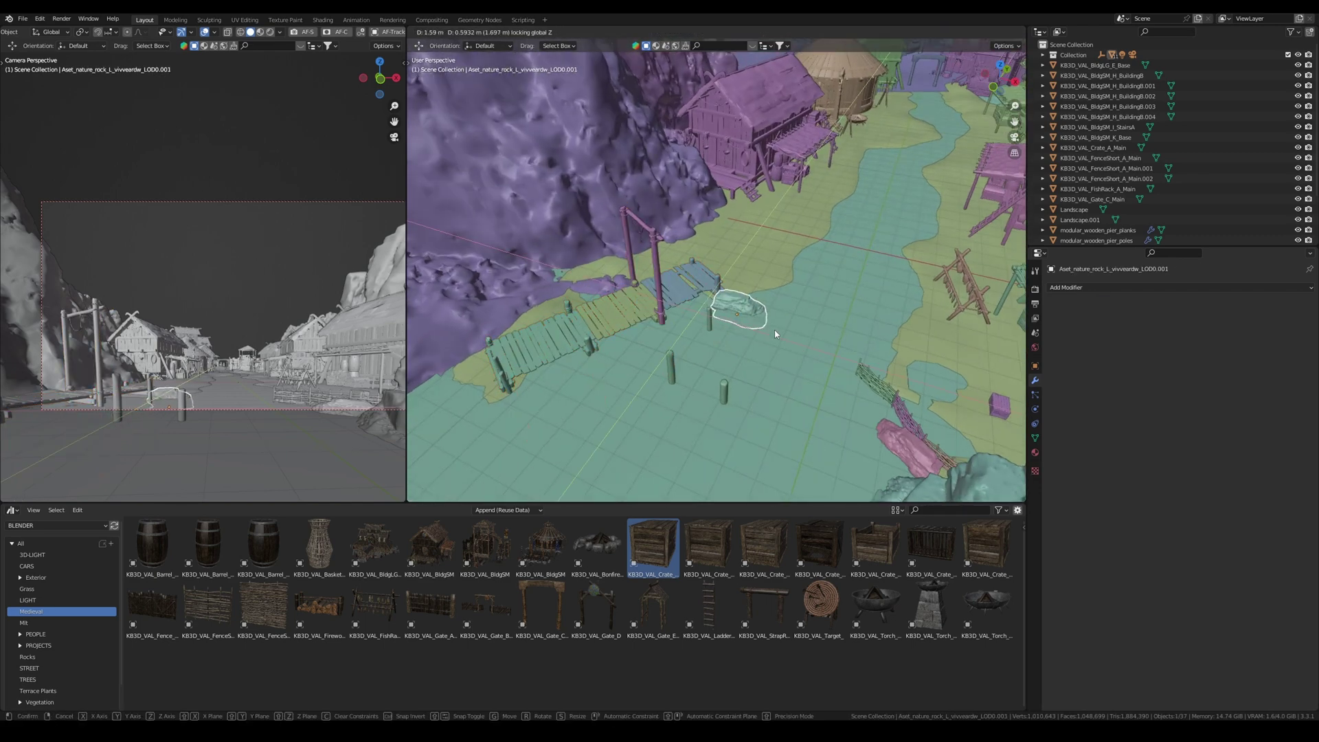
pyautogui.click(685, 386)
# Step: Duplicate the pier's inner end section and attach the copy beyond it to lengthen the walkway
pyautogui.click(685, 385)
pyautogui.press('KP_7')
pyautogui.press('g')
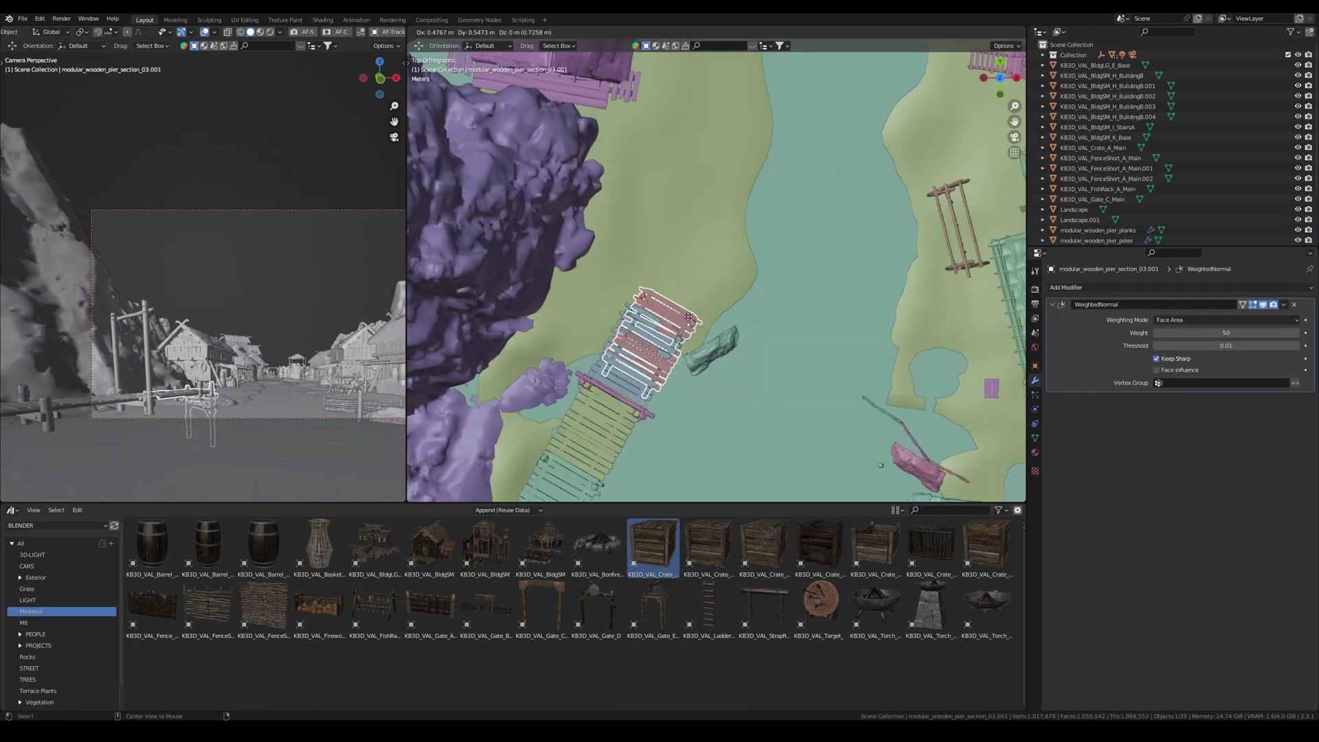
pyautogui.click(801, 300)
# Step: Duplicate the new pier section again and rotate and place the copy at the open end to continue the walkway's curve
pyautogui.hotkey('shift', 'd')
pyautogui.click(883, 245)
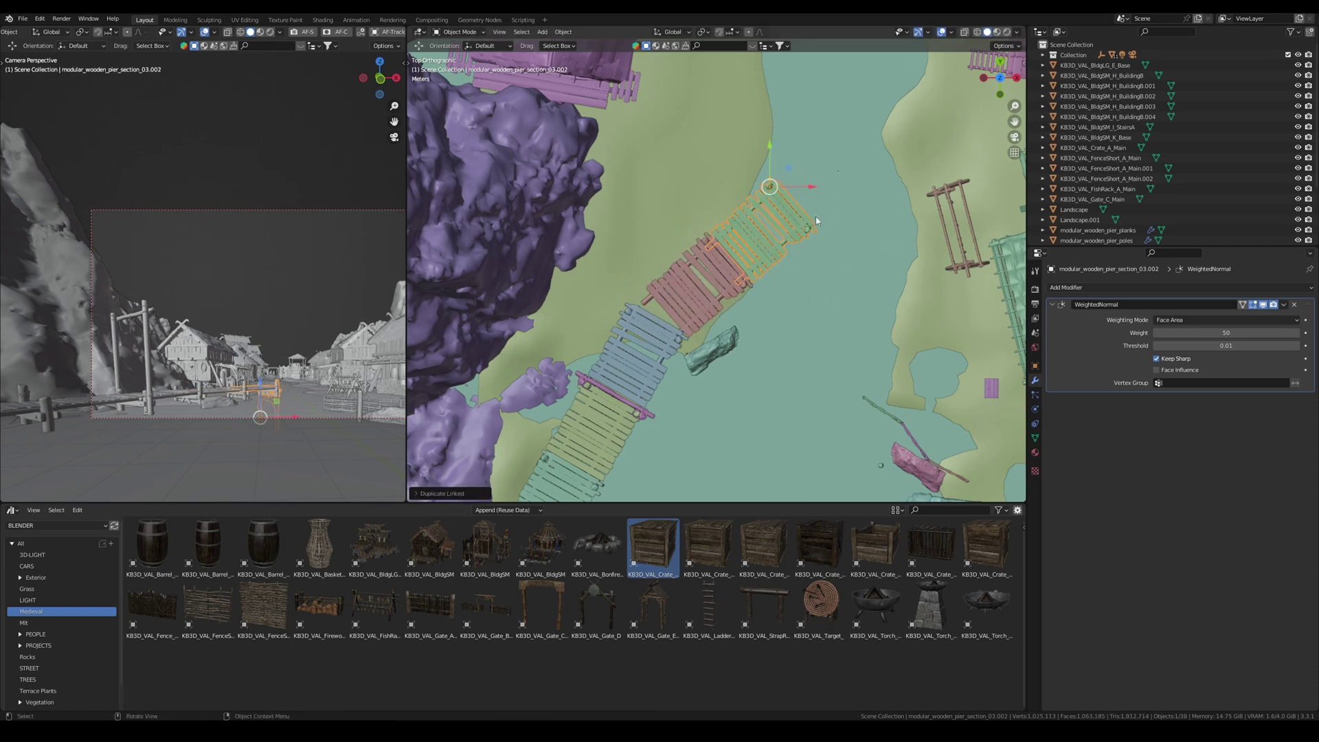
pyautogui.keyDown('shift'); pyautogui.moveTo(840, 226); pyautogui.dragTo(797, 309, button='middle'); pyautogui.keyUp('shift')
pyautogui.press('r')
pyautogui.click(768, 244)
pyautogui.press('g')
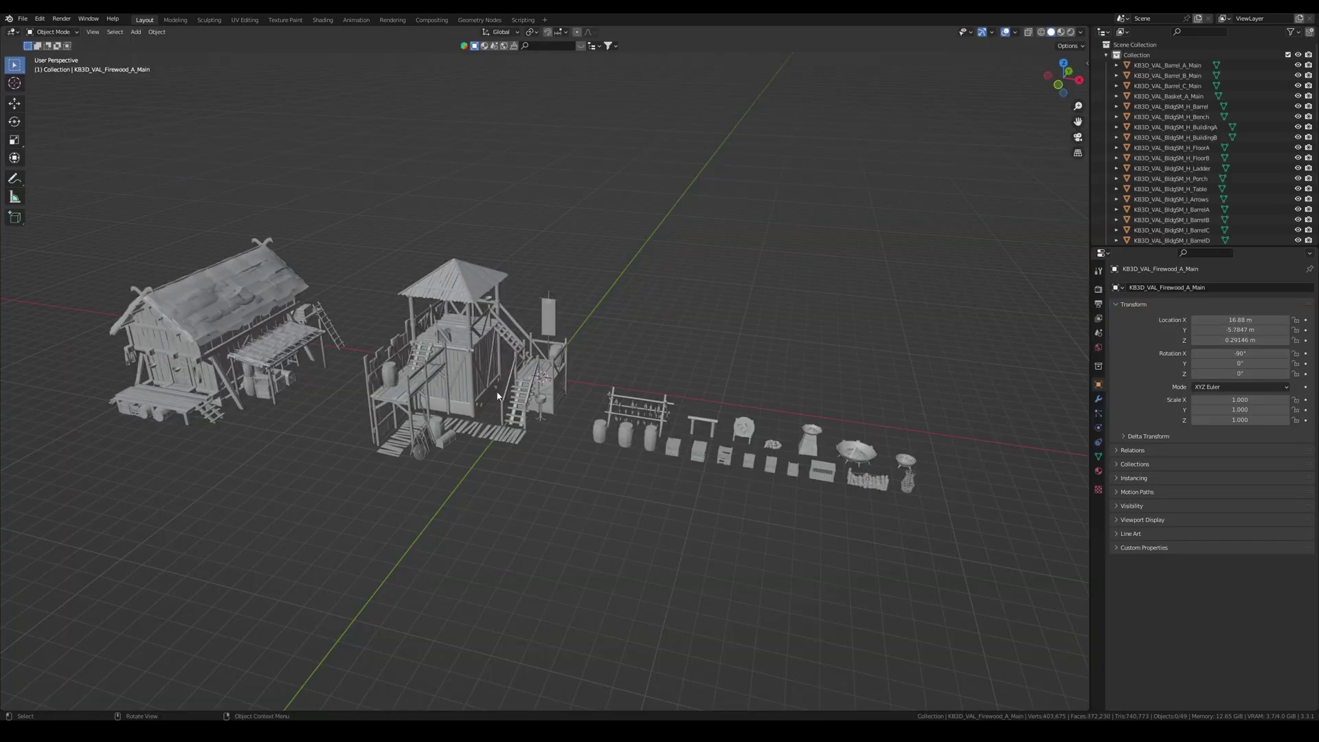
# Step: In the building kit file, examine the watchtower's separate pieces, such as the platform floor, plank path and stairs
pyautogui.moveTo(498, 397); pyautogui.dragTo(510, 467, button='middle')
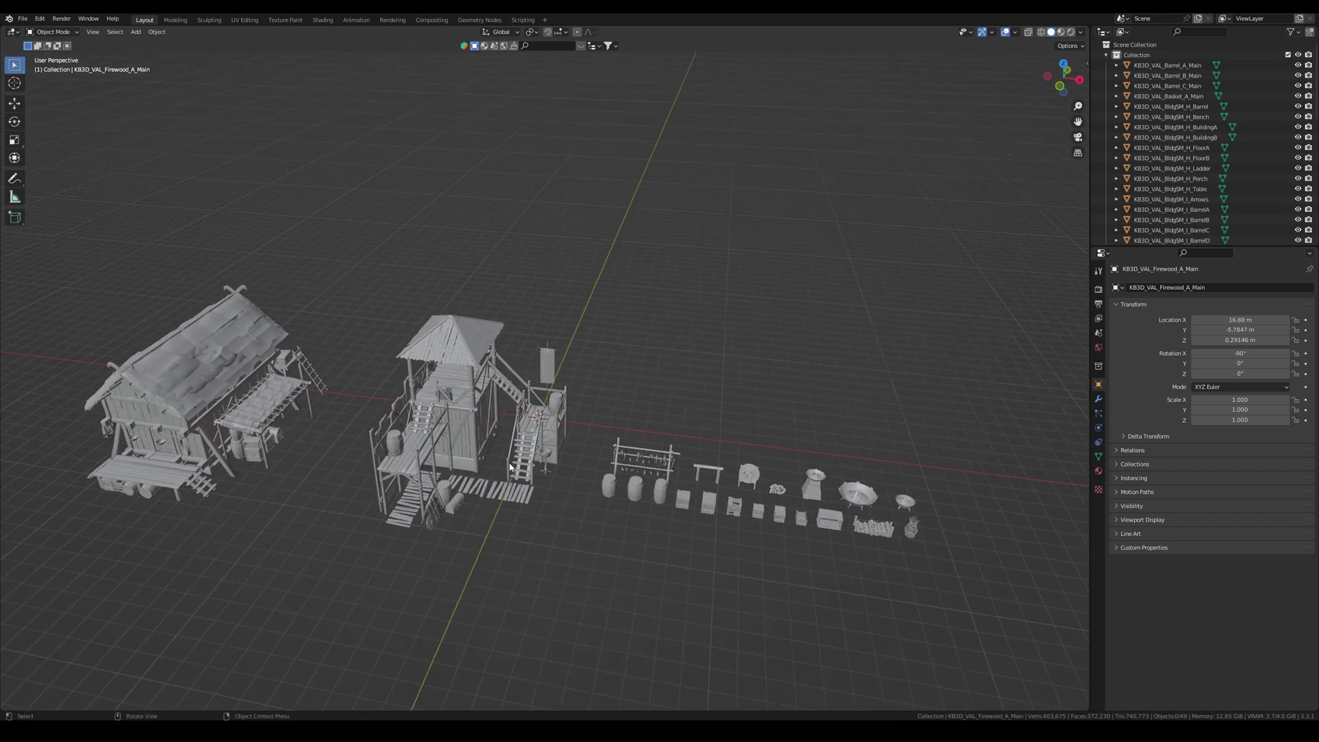
pyautogui.click(455, 437)
pyautogui.moveTo(455, 437); pyautogui.dragTo(486, 459, button='middle')
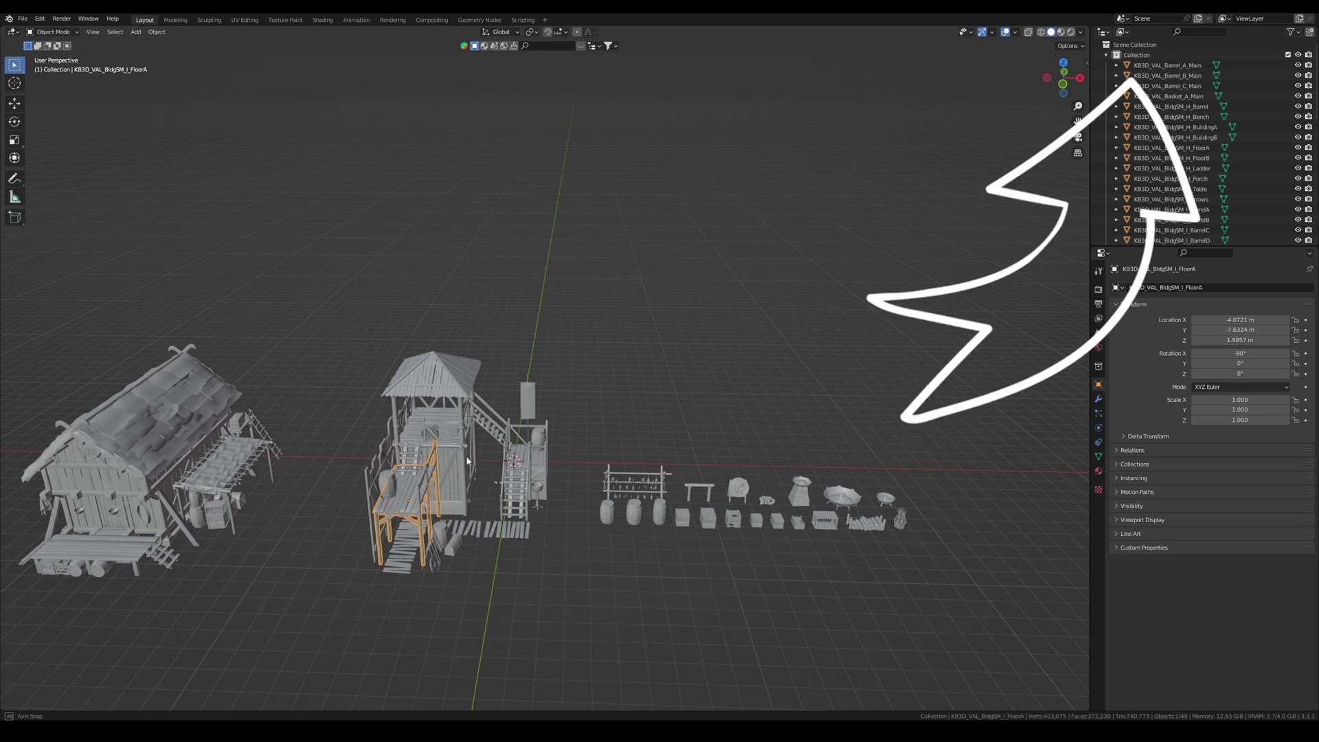
pyautogui.moveTo(483, 462); pyautogui.dragTo(457, 473, button='middle')
pyautogui.click(407, 510)
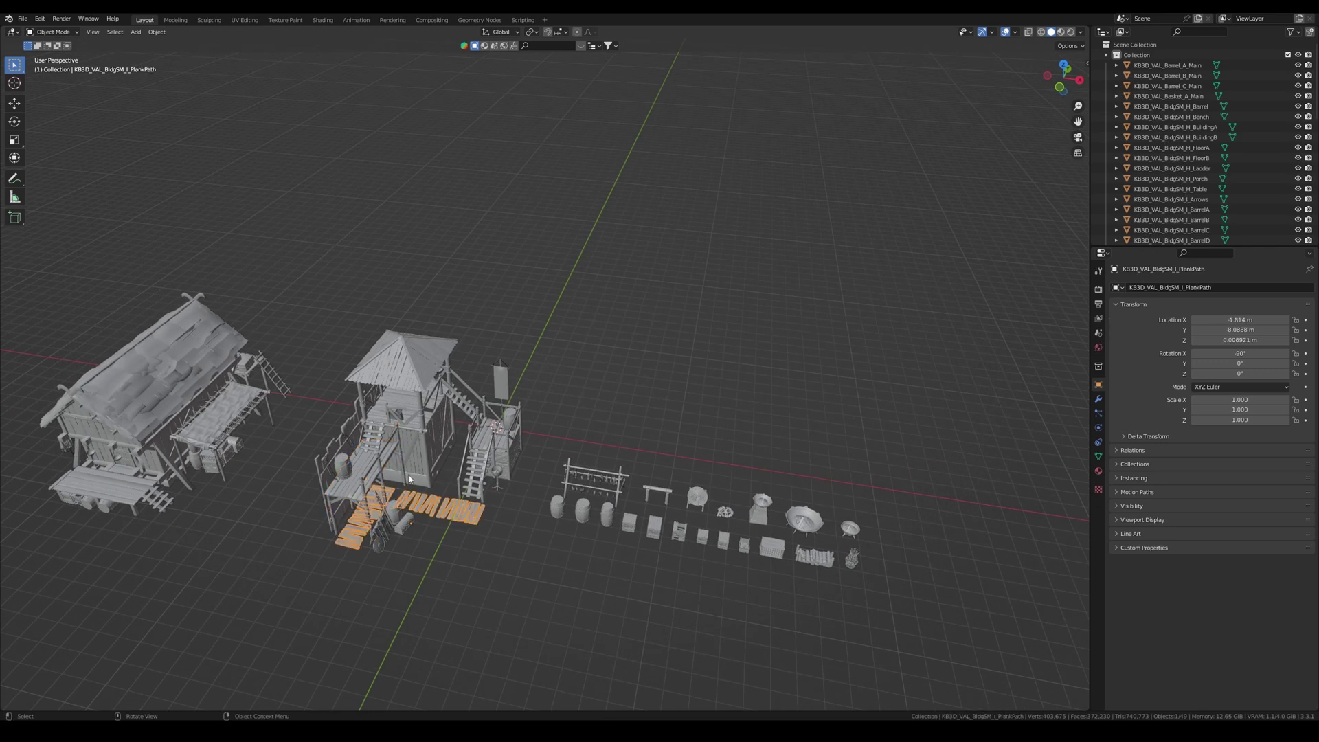
pyautogui.moveTo(389, 442); pyautogui.dragTo(413, 445, button='middle')
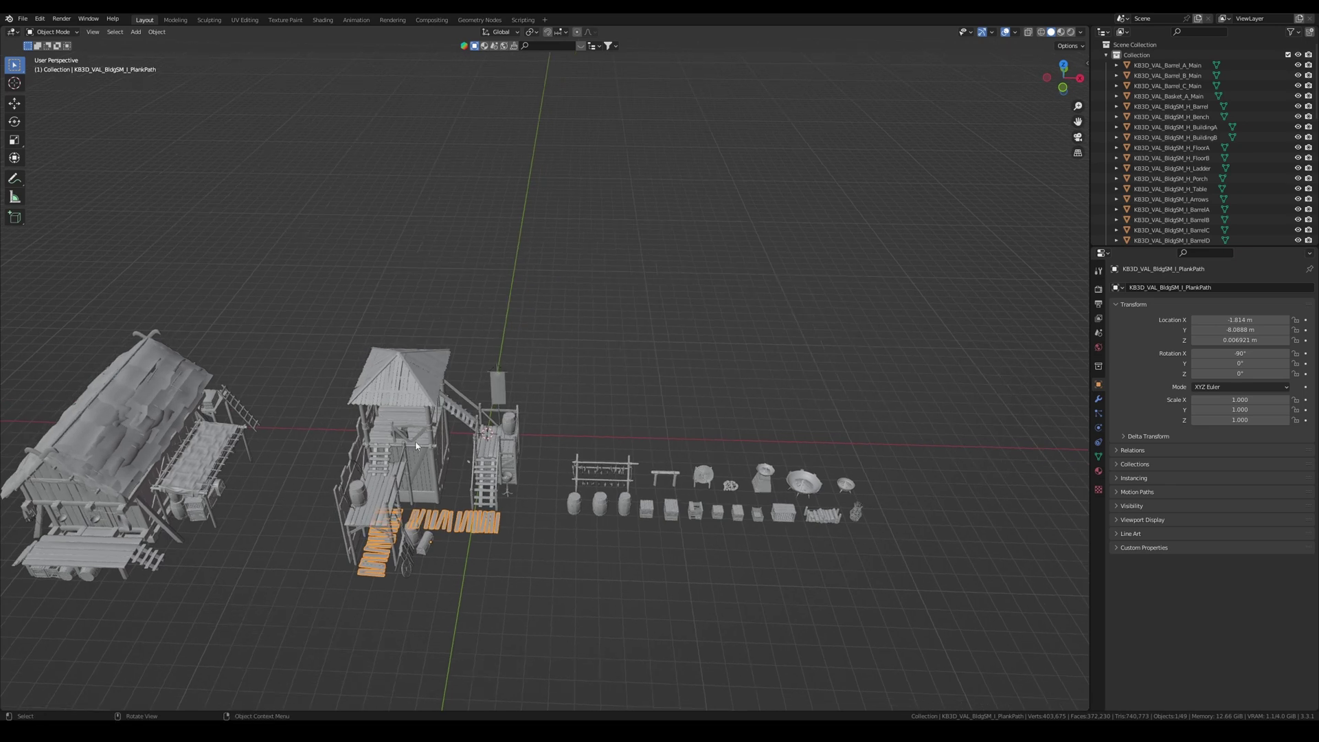
pyautogui.click(484, 490)
pyautogui.moveTo(483, 490); pyautogui.dragTo(461, 469, button='middle')
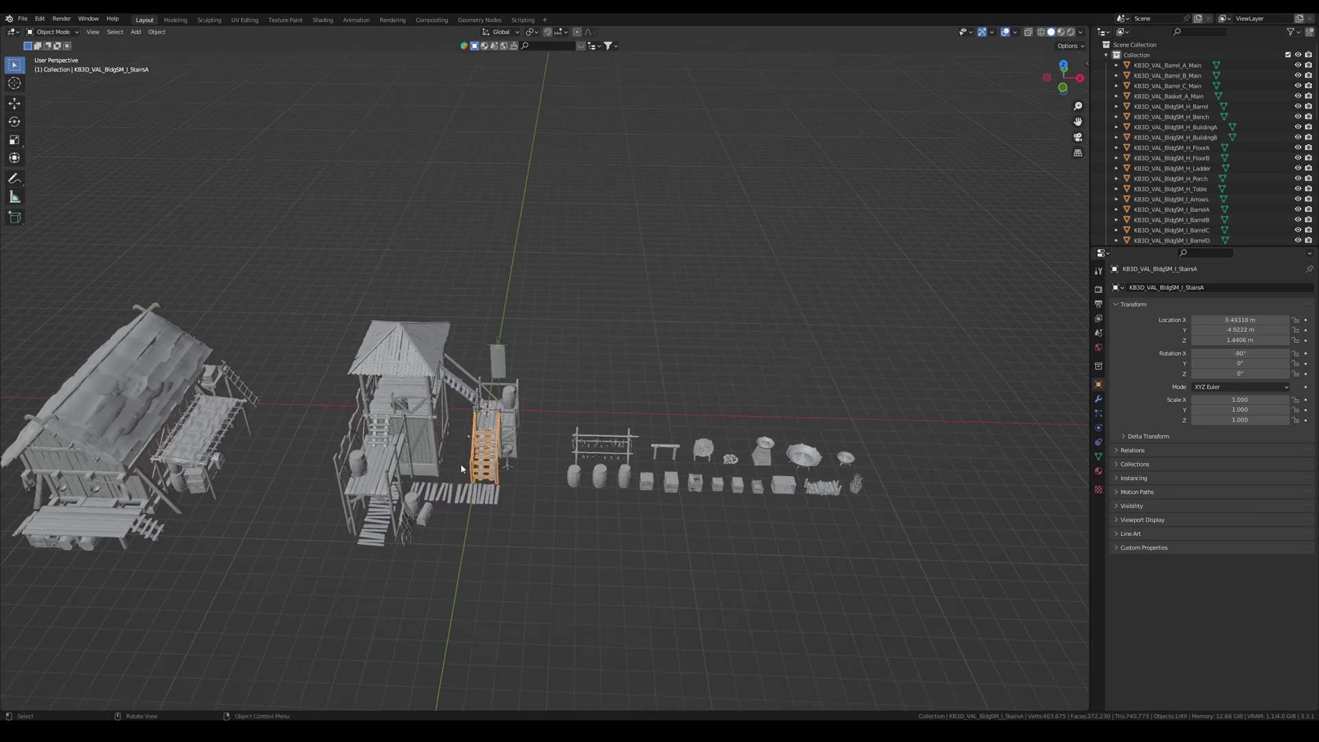
# Step: Select all the watchtower pieces with the stairs as the active object and join them into one object
pyautogui.moveTo(538, 303); pyautogui.dragTo(309, 565)
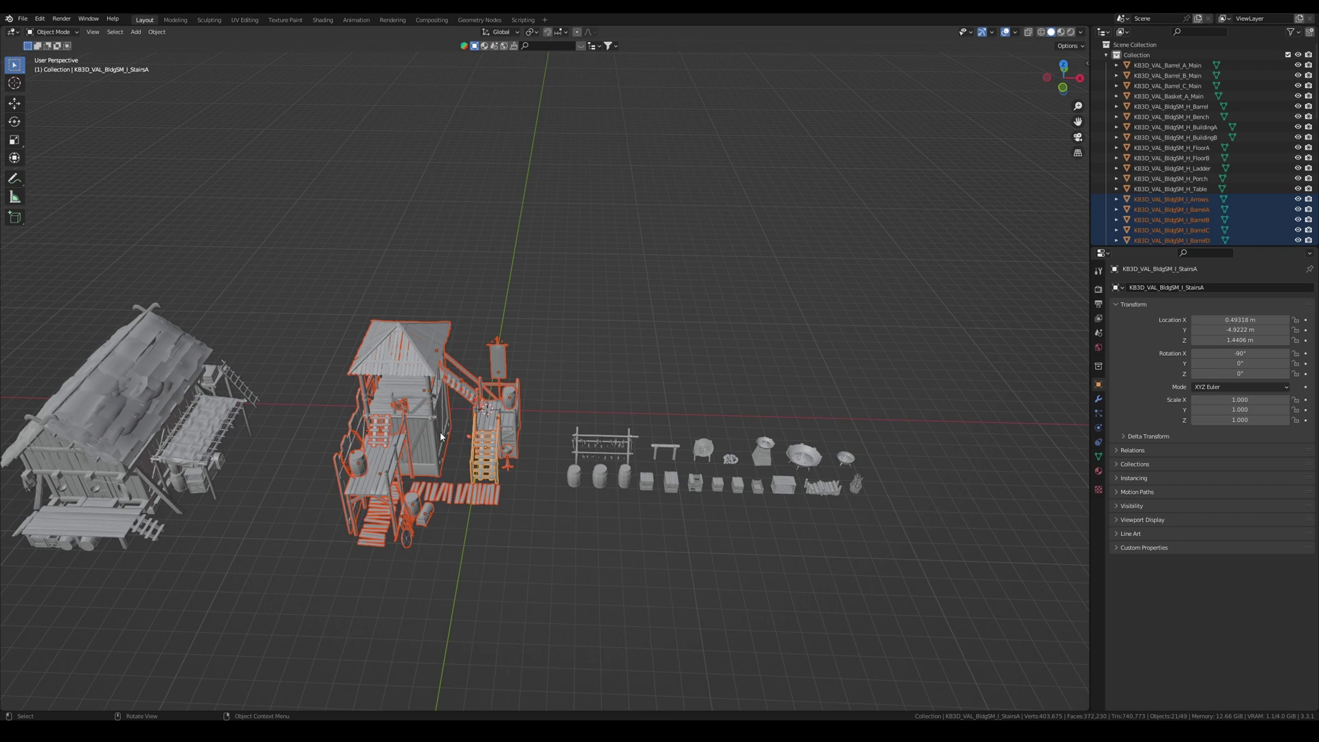
pyautogui.moveTo(463, 435); pyautogui.dragTo(448, 436, button='middle')
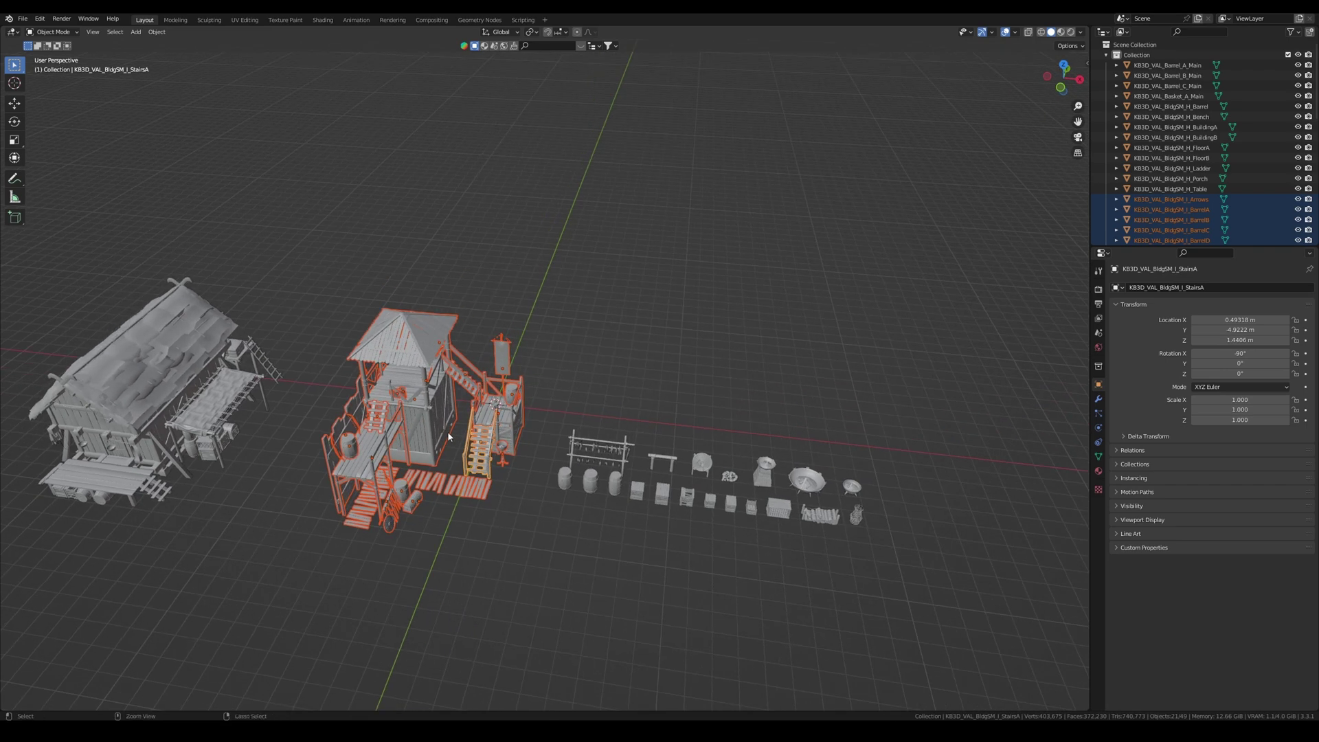
pyautogui.hotkey('ctrl', 'j')
pyautogui.moveTo(449, 436); pyautogui.dragTo(444, 469, button='middle')
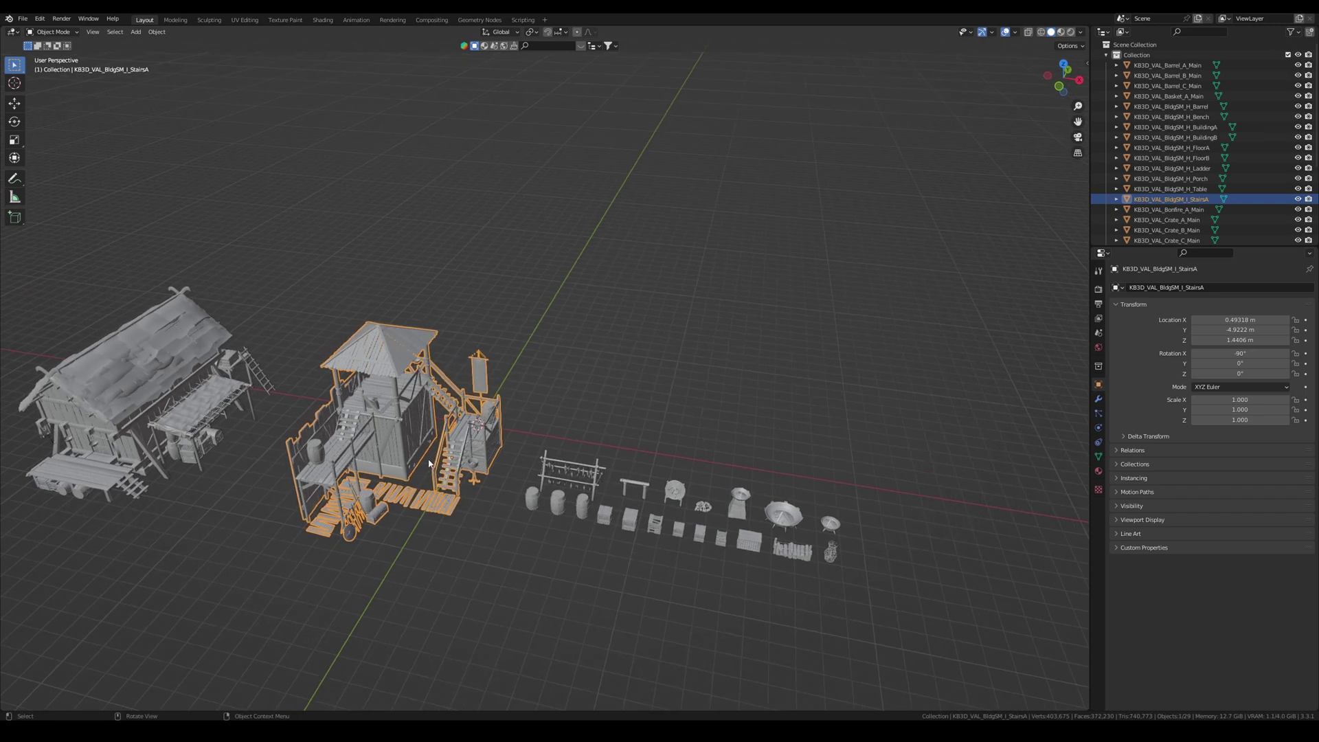
pyautogui.moveTo(429, 465); pyautogui.dragTo(426, 465, button='middle')
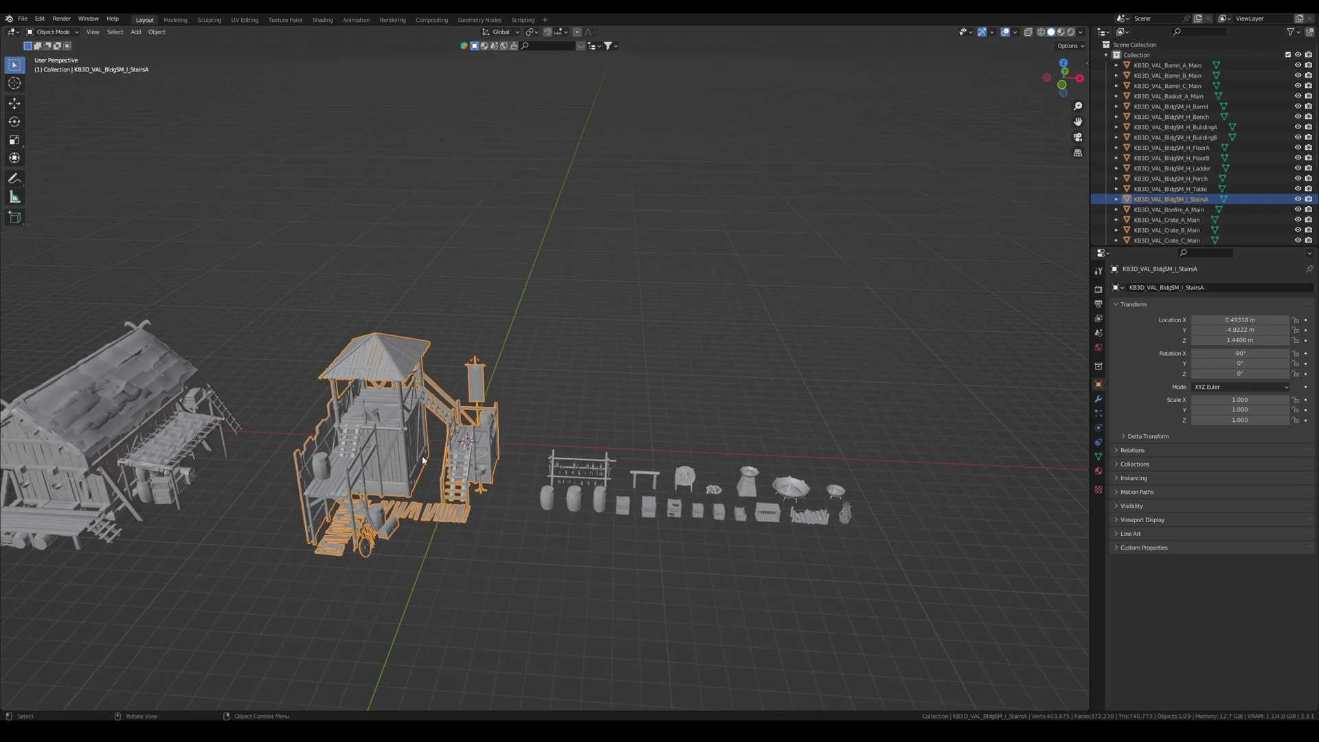
# Step: Set the joined watchtower's origin to its geometry, and then to the 3D cursor placed at ground level at its base
pyautogui.keyDown('shift'); pyautogui.moveTo(362, 524); pyautogui.dragTo(424, 502, button='middle'); pyautogui.keyUp('shift')
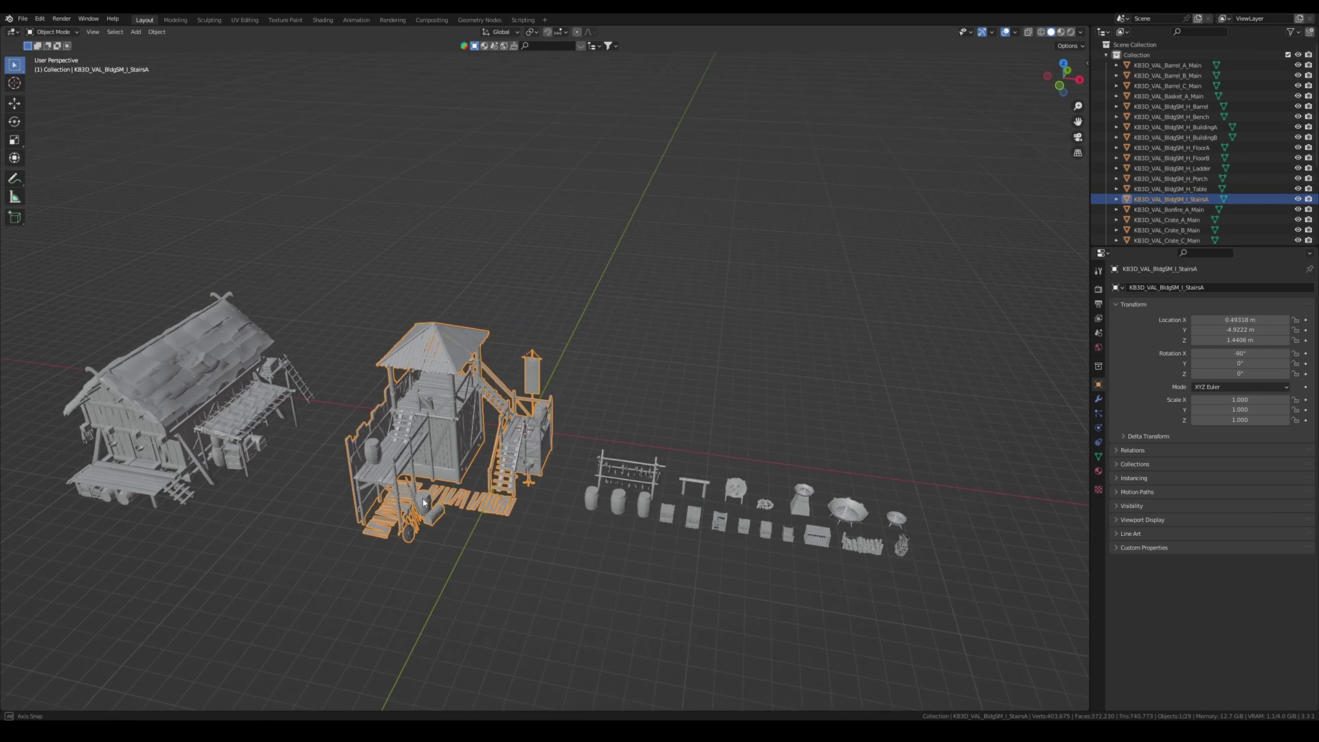
pyautogui.click(157, 32)
pyautogui.moveTo(176, 56)
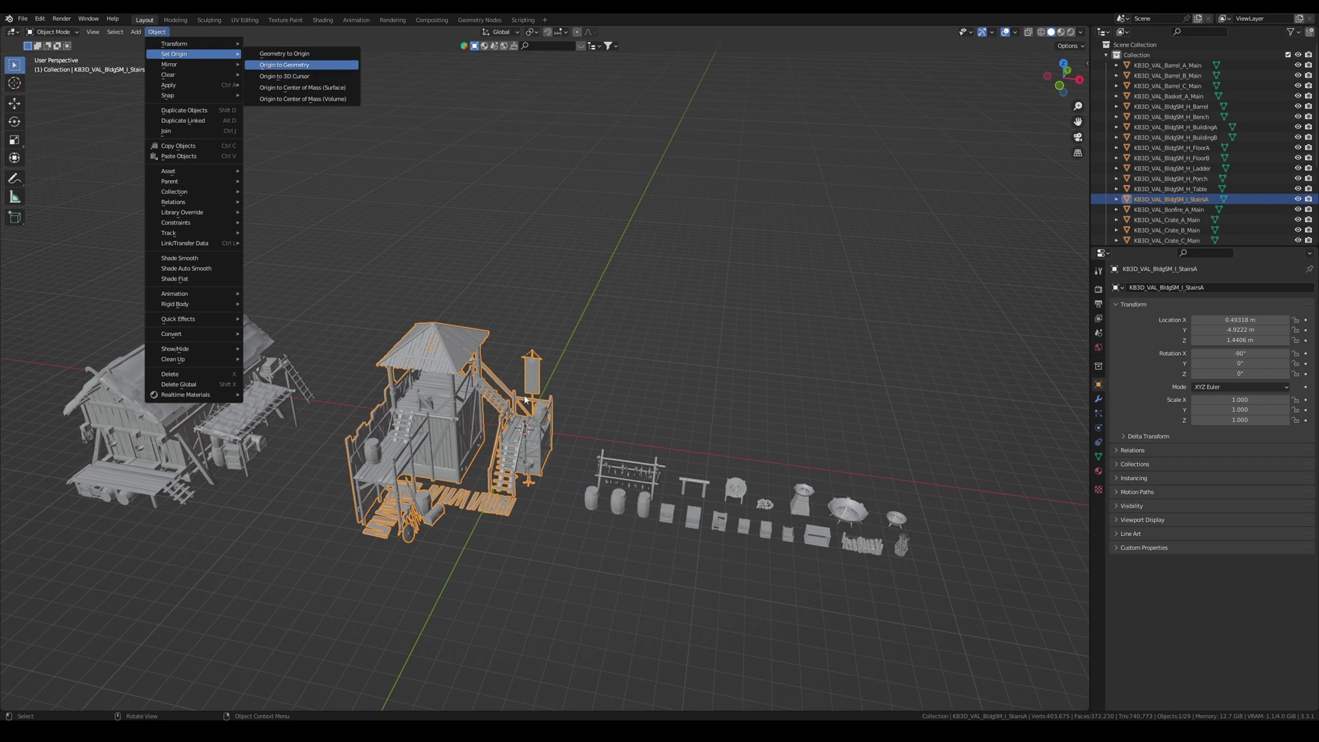
pyautogui.moveTo(530, 440); pyautogui.dragTo(506, 385, button='middle')
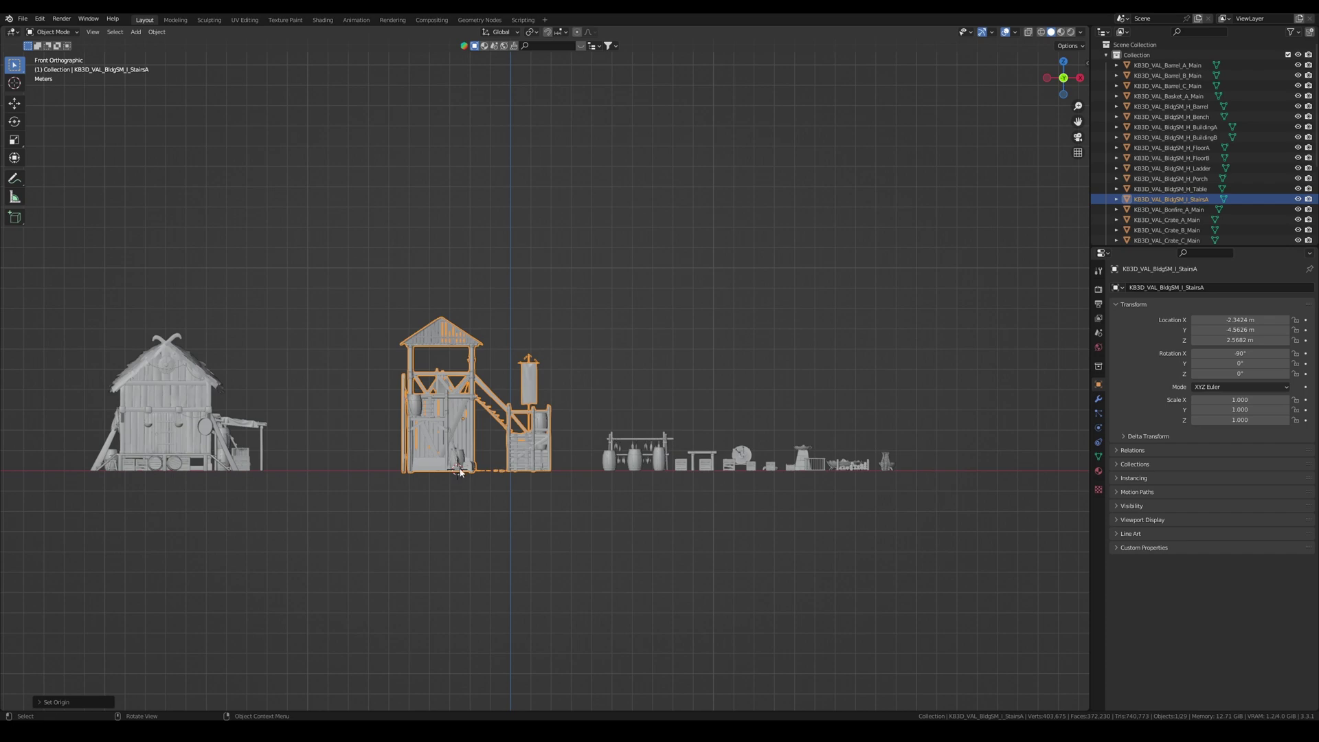
pyautogui.scroll(3, 534, 354)
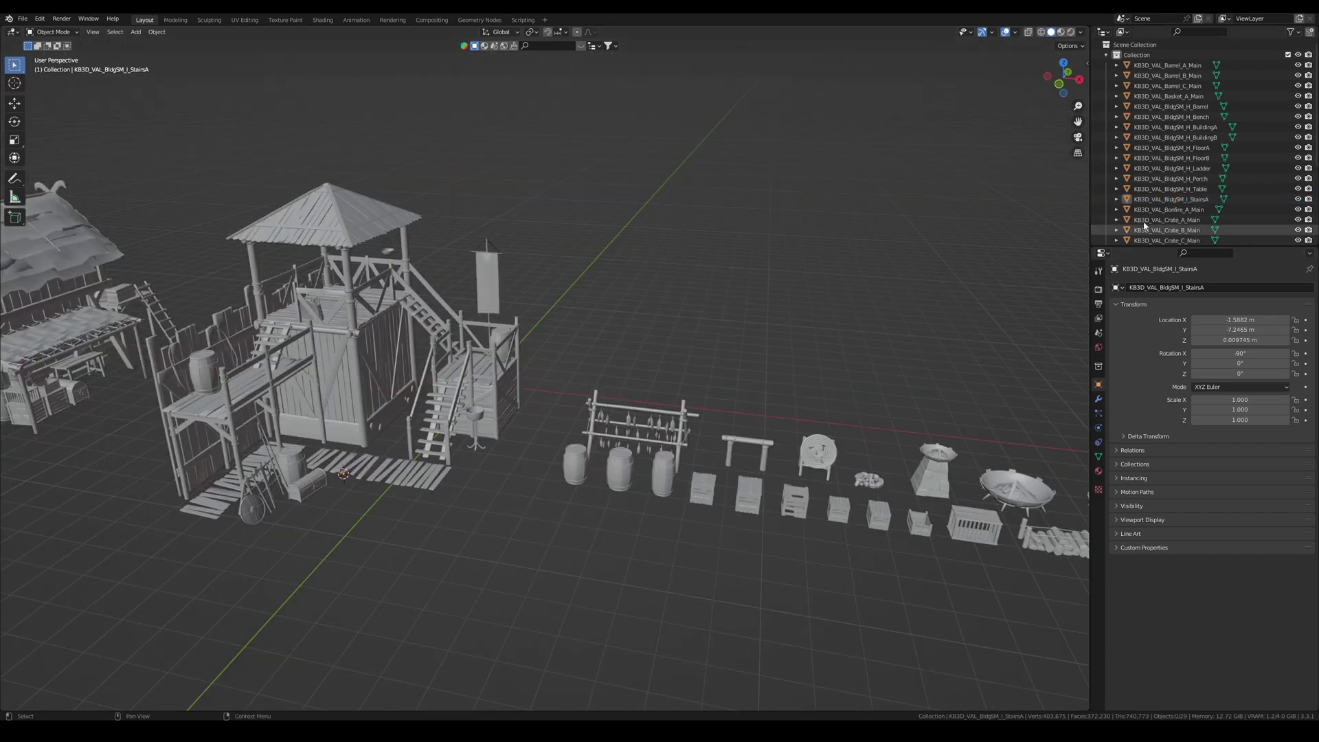
# Step: Mark the joined watchtower as an asset and open an enlarged Asset Browser area beneath the viewport
pyautogui.rightClick(1158, 200)
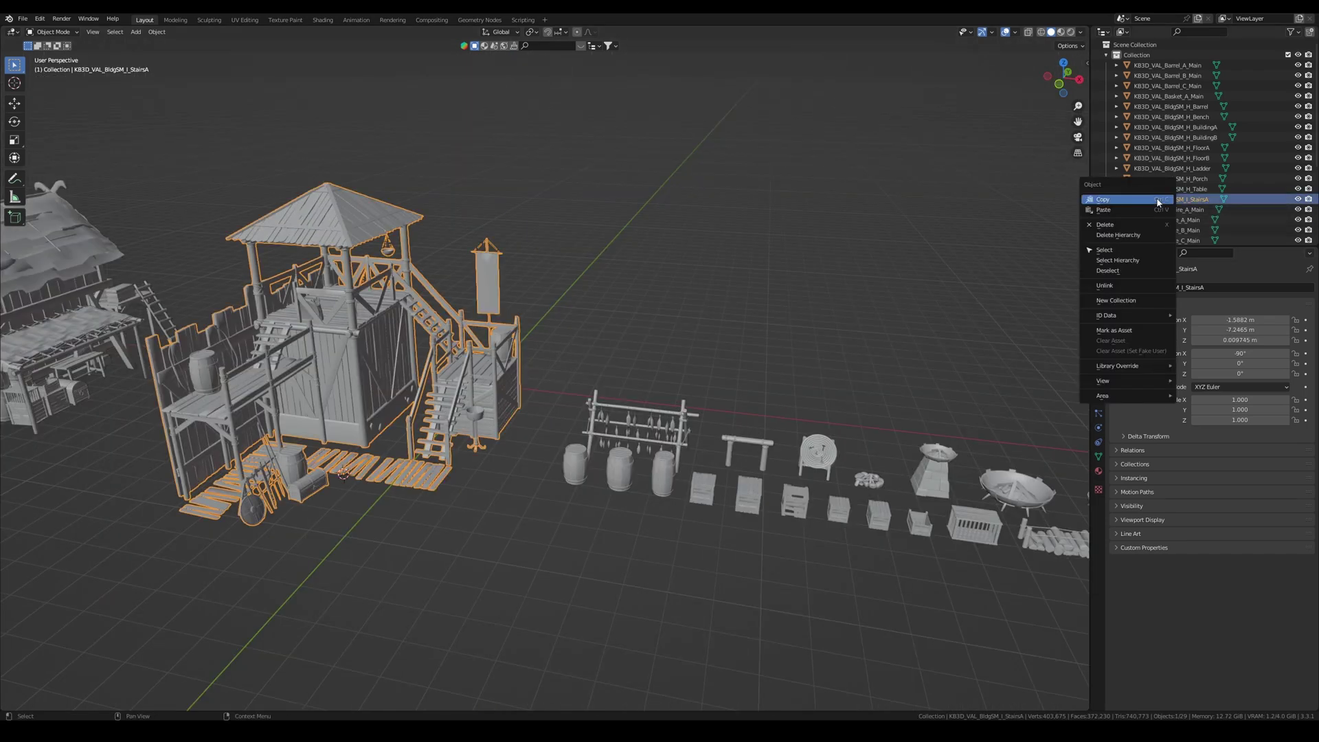
pyautogui.click(1127, 332)
pyautogui.moveTo(3, 709); pyautogui.dragTo(8, 571)
pyautogui.click(14, 577)
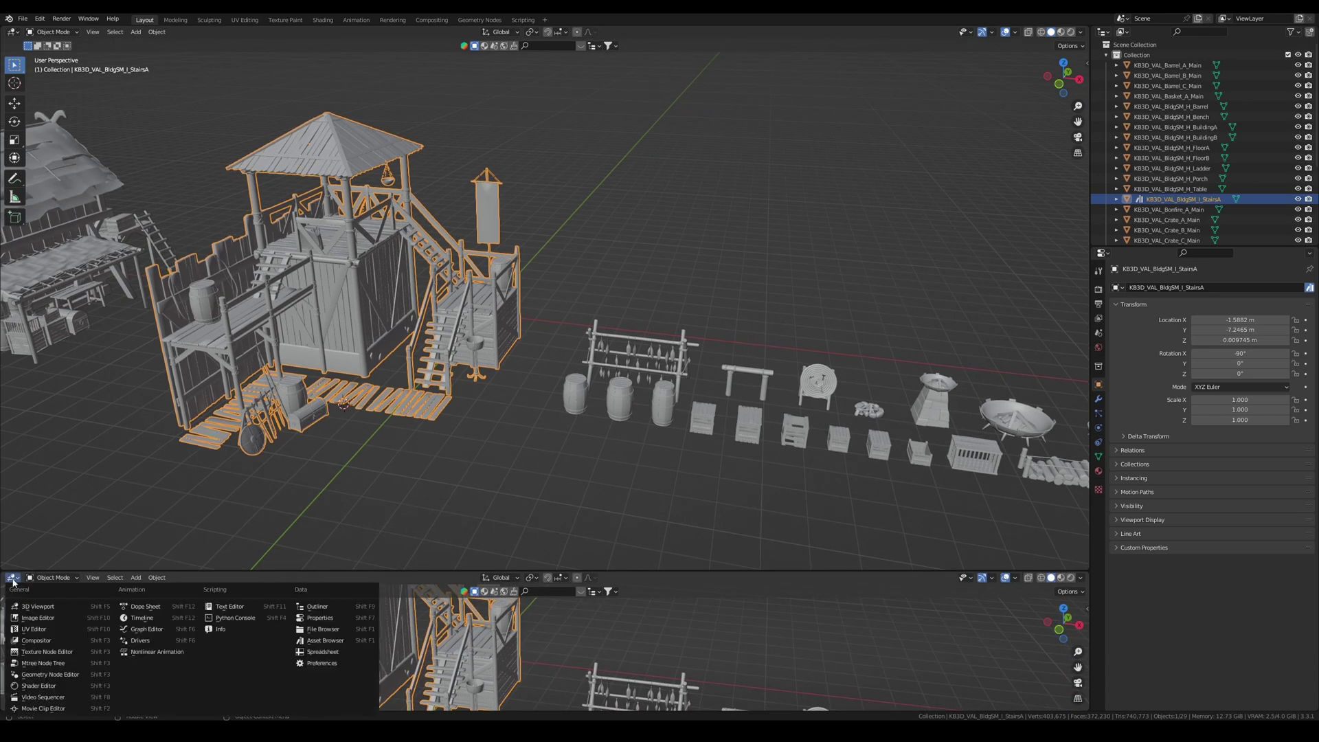
pyautogui.click(323, 641)
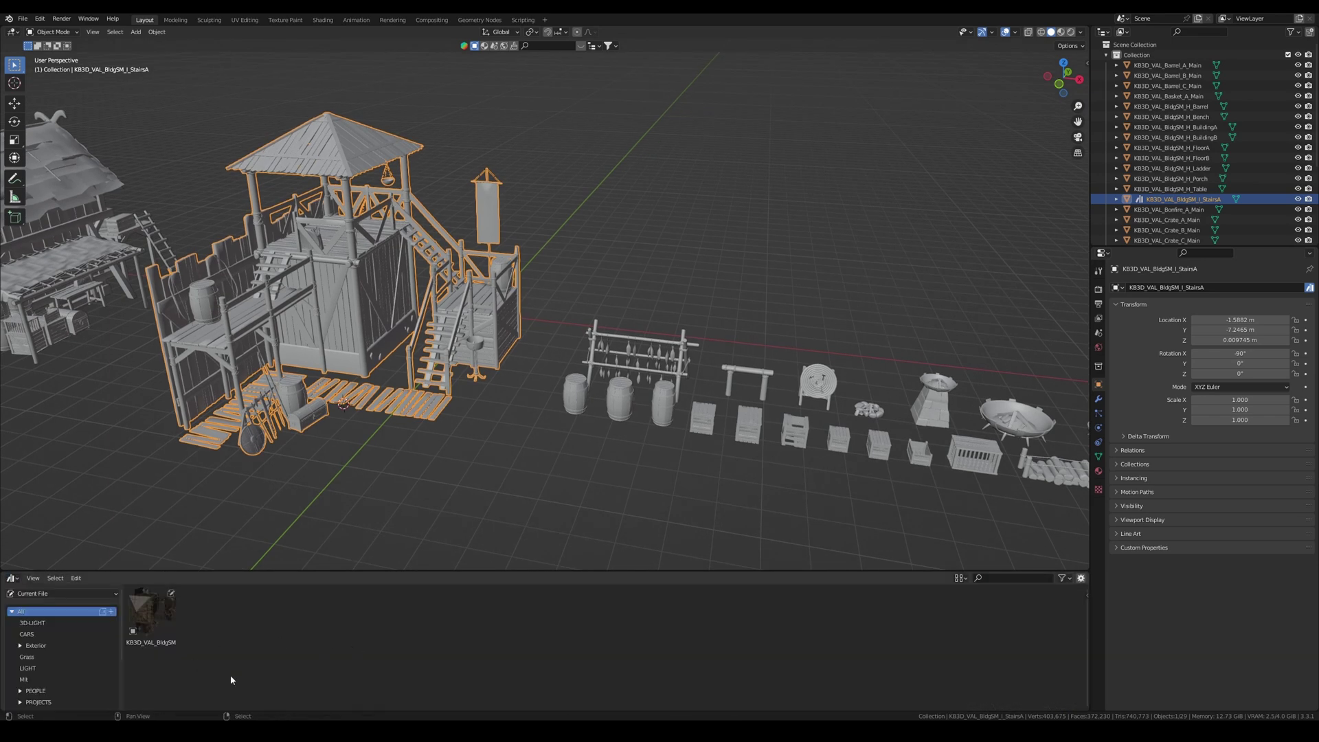
pyautogui.moveTo(249, 571); pyautogui.dragTo(260, 456)
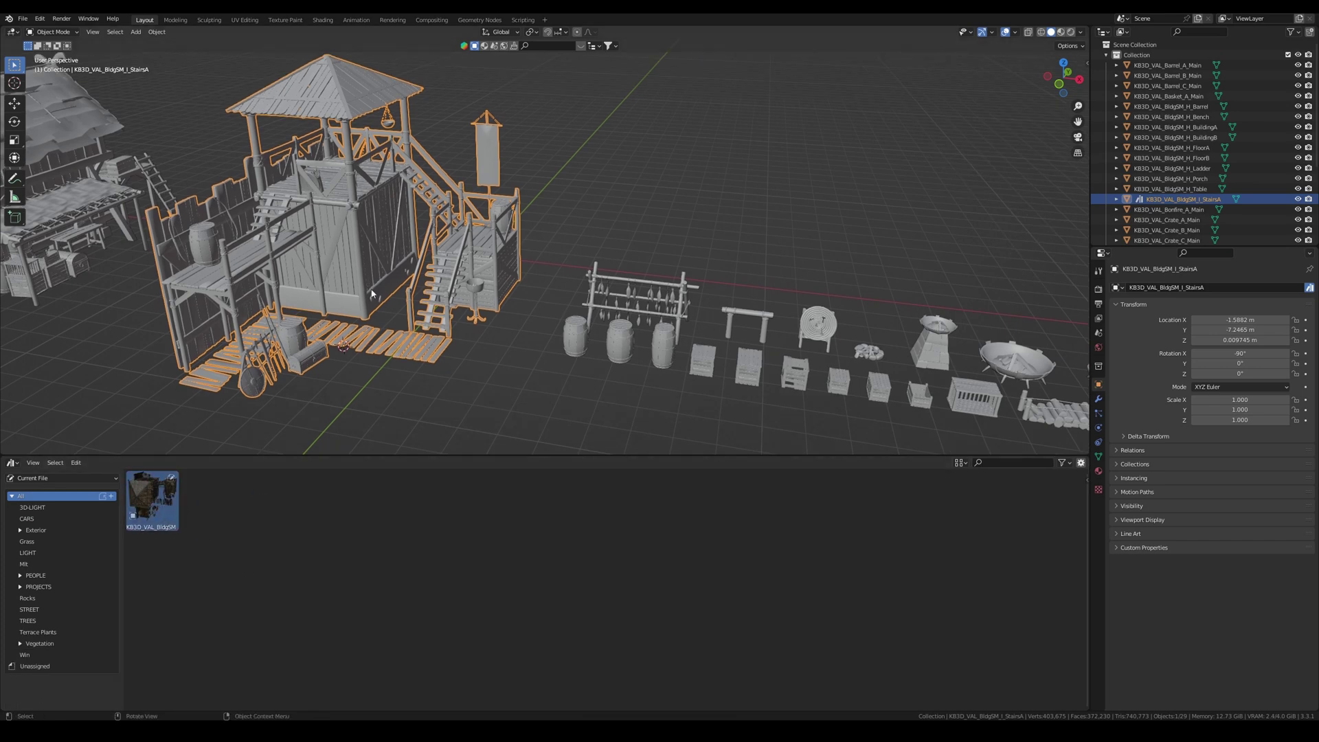
# Step: Place a test copy of the watchtower asset beside the original, and delete it
pyautogui.moveTo(414, 324); pyautogui.dragTo(402, 318, button='middle')
pyautogui.moveTo(172, 511); pyautogui.dragTo(753, 253)
pyautogui.keyDown('shift'); pyautogui.moveTo(754, 253); pyautogui.dragTo(701, 342, button='middle'); pyautogui.keyUp('shift')
pyautogui.press('Delete')
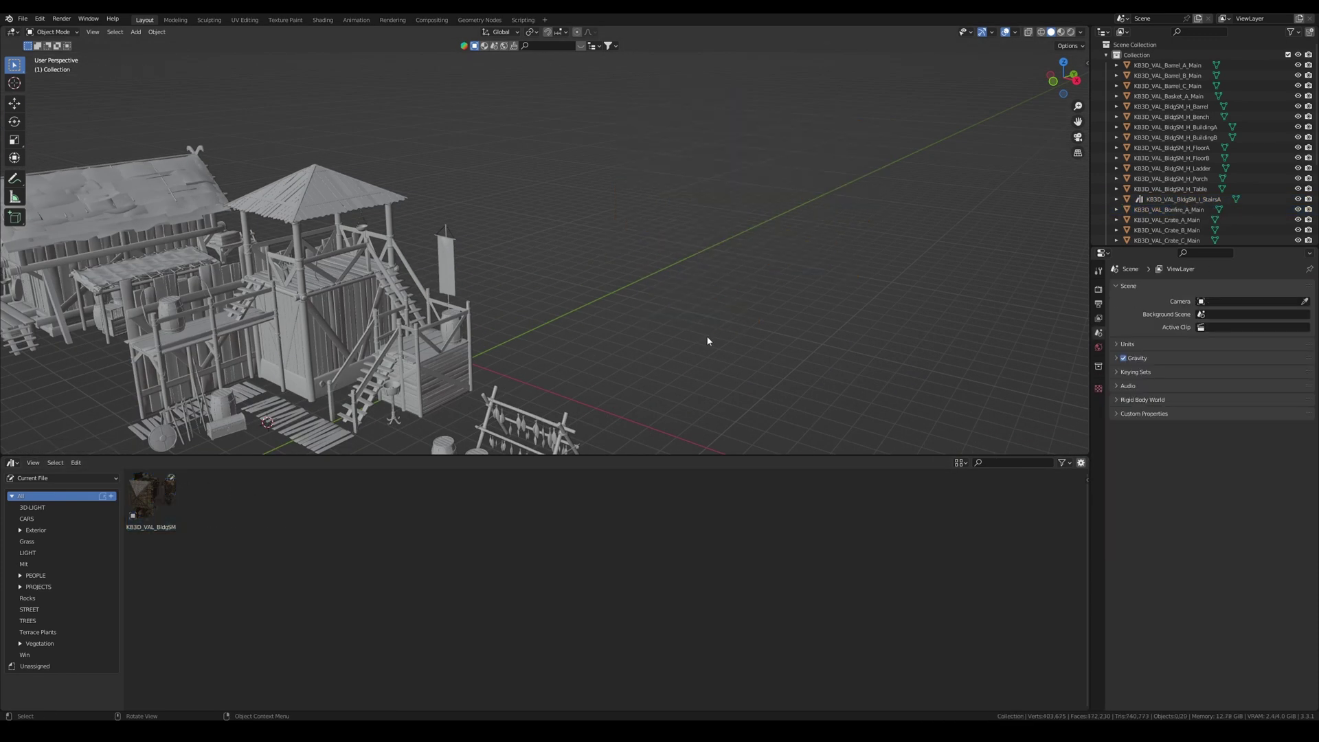
# Step: Select the original watchtower and apply its rotation and scale
pyautogui.click(440, 350)
pyautogui.keyDown('shift'); pyautogui.moveTo(440, 351); pyautogui.dragTo(588, 319, button='middle'); pyautogui.keyUp('shift')
pyautogui.moveTo(588, 319); pyautogui.dragTo(557, 332, button='middle')
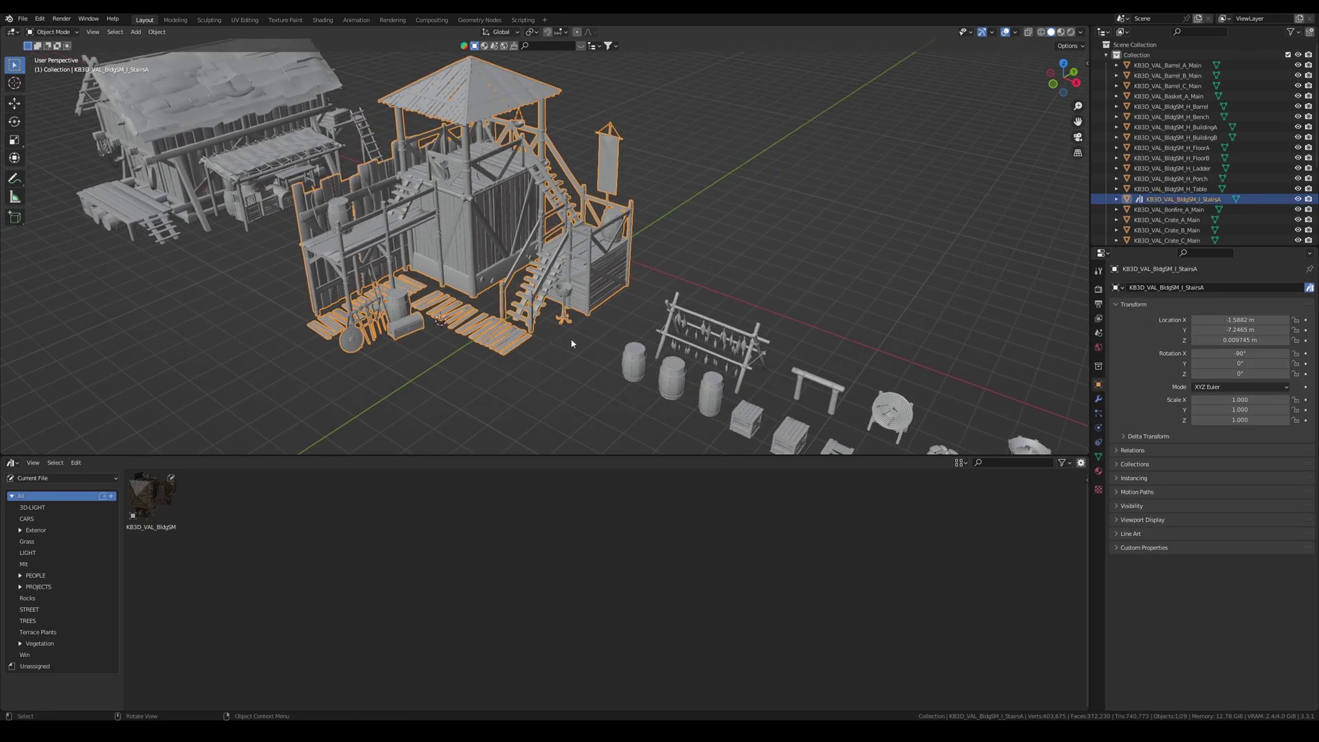
pyautogui.press('ctrl')
pyautogui.hotkey('ctrl', 'a')
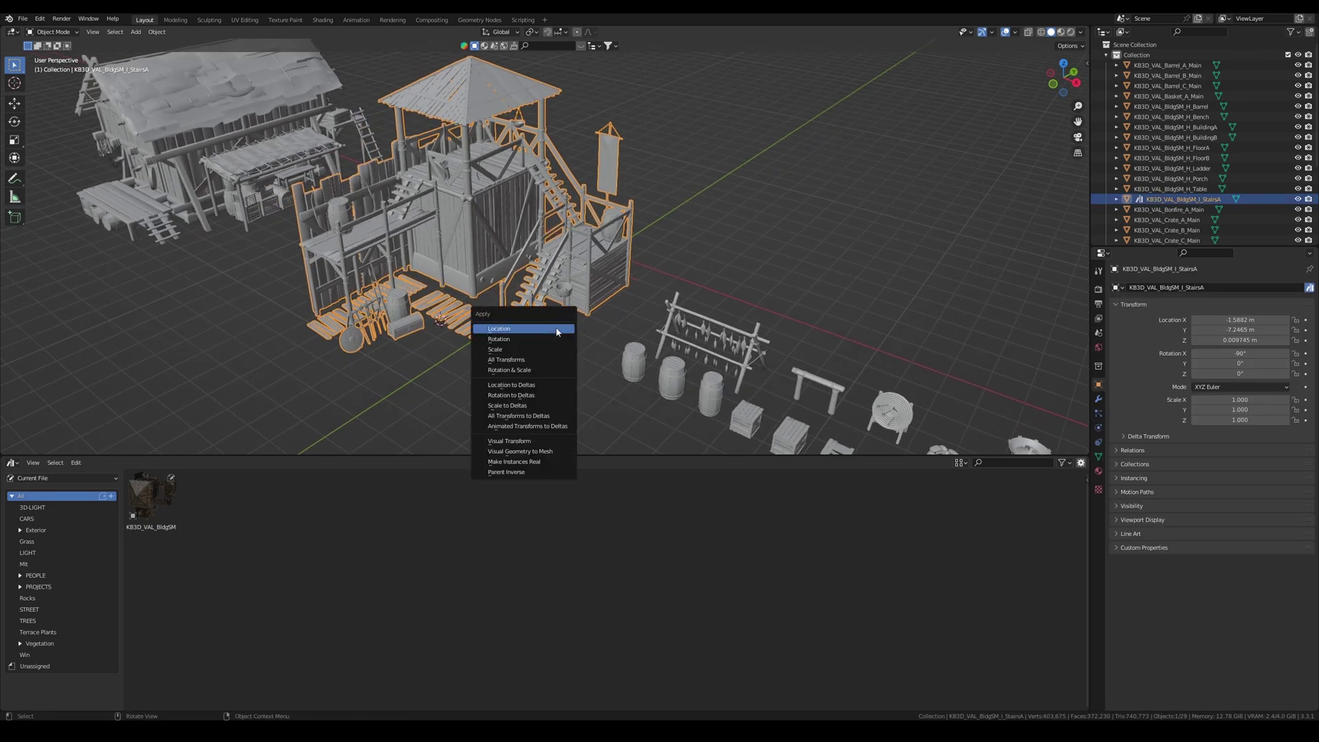
pyautogui.click(539, 371)
# Step: Test the watchtower asset by placing copies on the ground and moving one horizontally, and remove the copies
pyautogui.moveTo(151, 494); pyautogui.dragTo(824, 318)
pyautogui.keyDown('shift'); pyautogui.moveTo(825, 318); pyautogui.dragTo(714, 334, button='middle'); pyautogui.keyUp('shift')
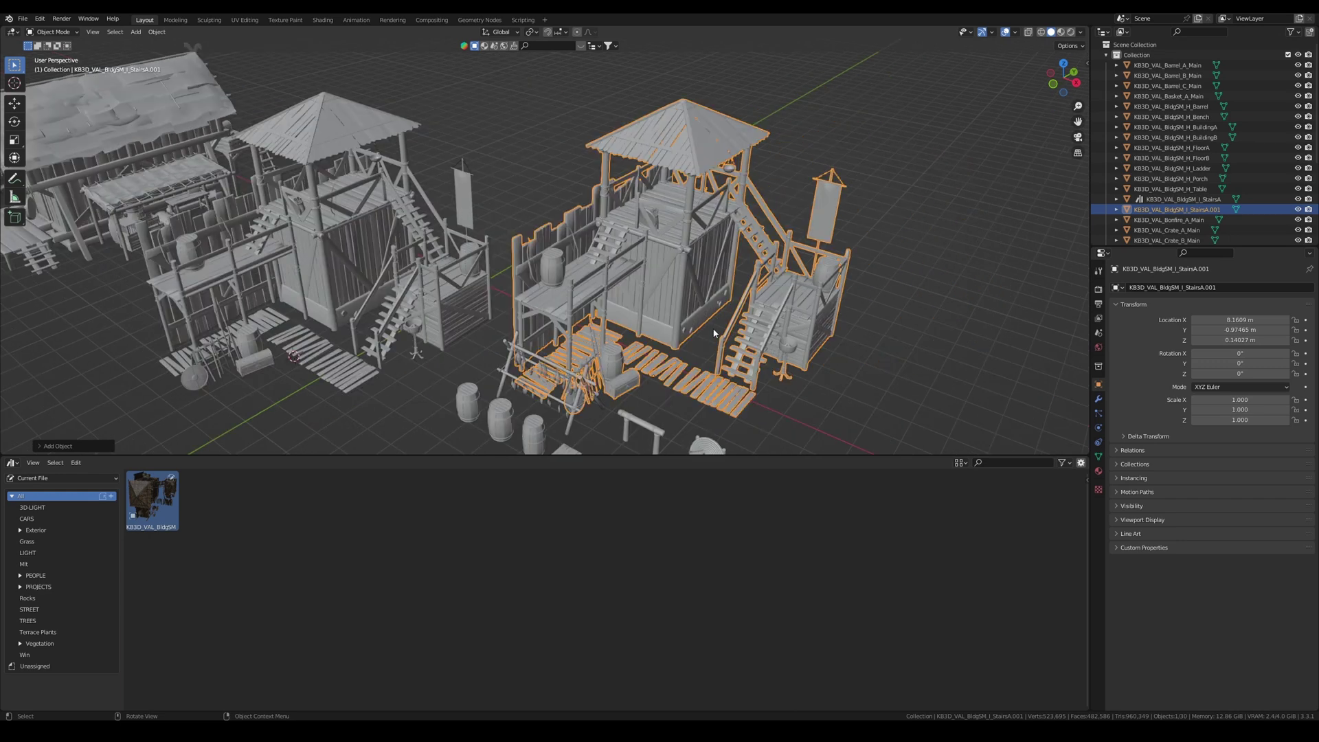
pyautogui.press('g')
pyautogui.hotkey('shift', 'z')
pyautogui.click(785, 277)
pyautogui.keyDown('ctrl'); pyautogui.moveTo(785, 277); pyautogui.dragTo(748, 340, button='middle'); pyautogui.keyUp('ctrl')
pyautogui.moveTo(152, 499); pyautogui.dragTo(832, 325)
pyautogui.moveTo(832, 325); pyautogui.dragTo(764, 307, button='middle')
pyautogui.moveTo(462, 354); pyautogui.dragTo(502, 338, button='middle')
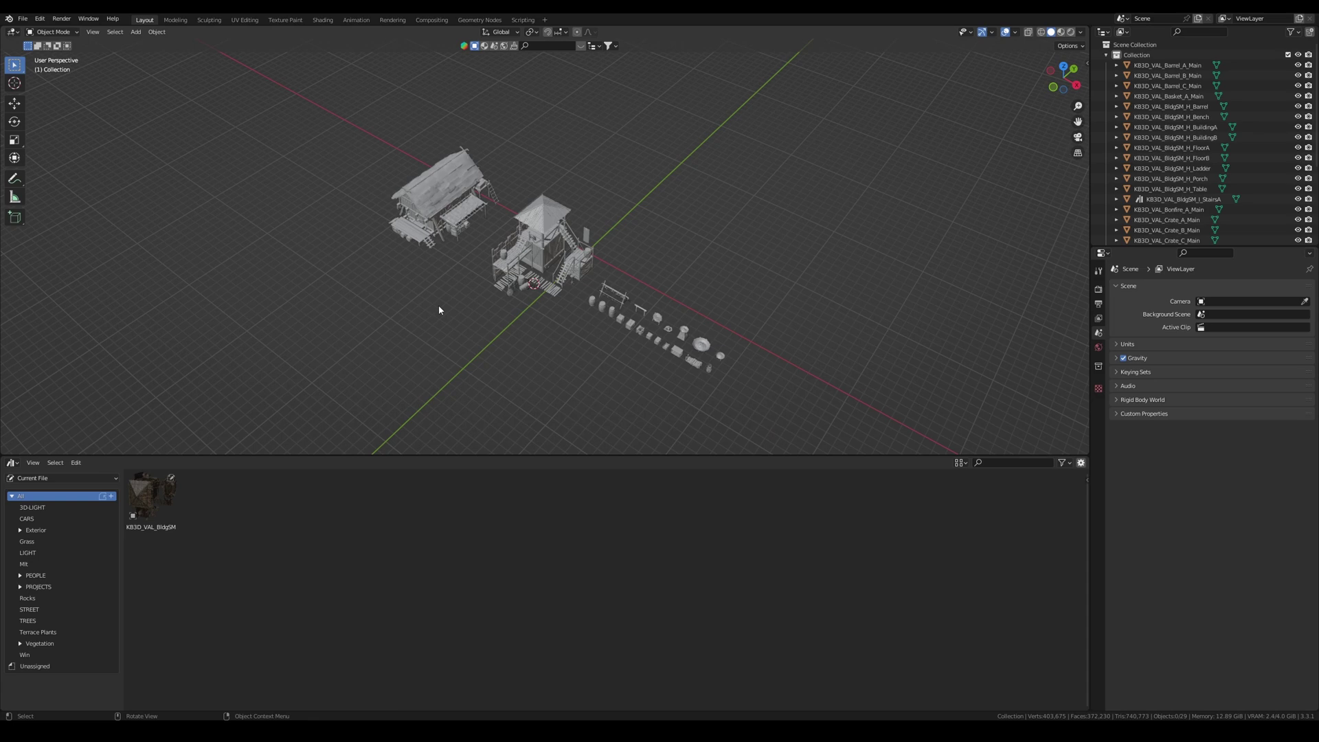
# Step: Select all the longhouse pieces with its main building as the active object and join them into one object
pyautogui.moveTo(446, 227); pyautogui.dragTo(450, 320, button='middle')
pyautogui.scroll(3, 450, 321)
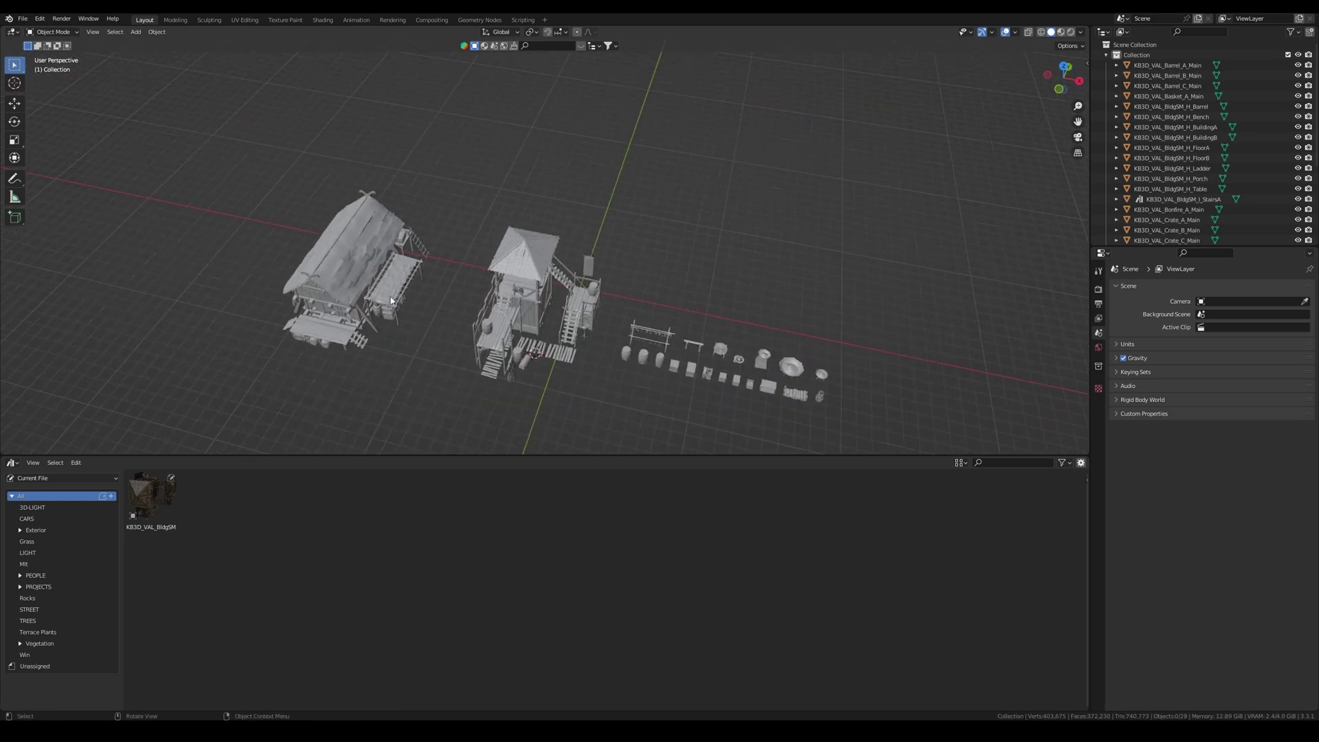
pyautogui.click(426, 309)
pyautogui.moveTo(332, 377); pyautogui.dragTo(540, 158)
pyautogui.moveTo(529, 179); pyautogui.dragTo(544, 295, button='middle')
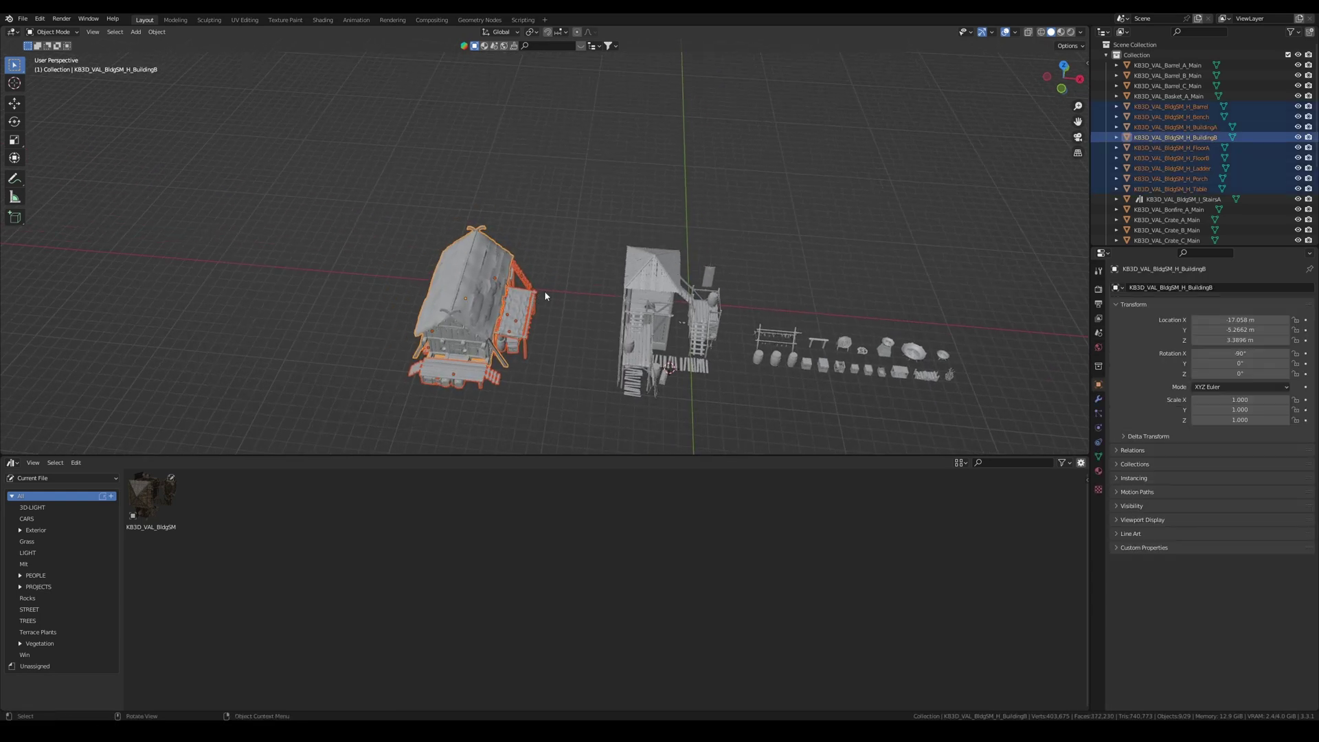
pyautogui.press('ctrl')
pyautogui.hotkey('ctrl', 'j')
pyautogui.moveTo(544, 296); pyautogui.dragTo(492, 350, button='middle')
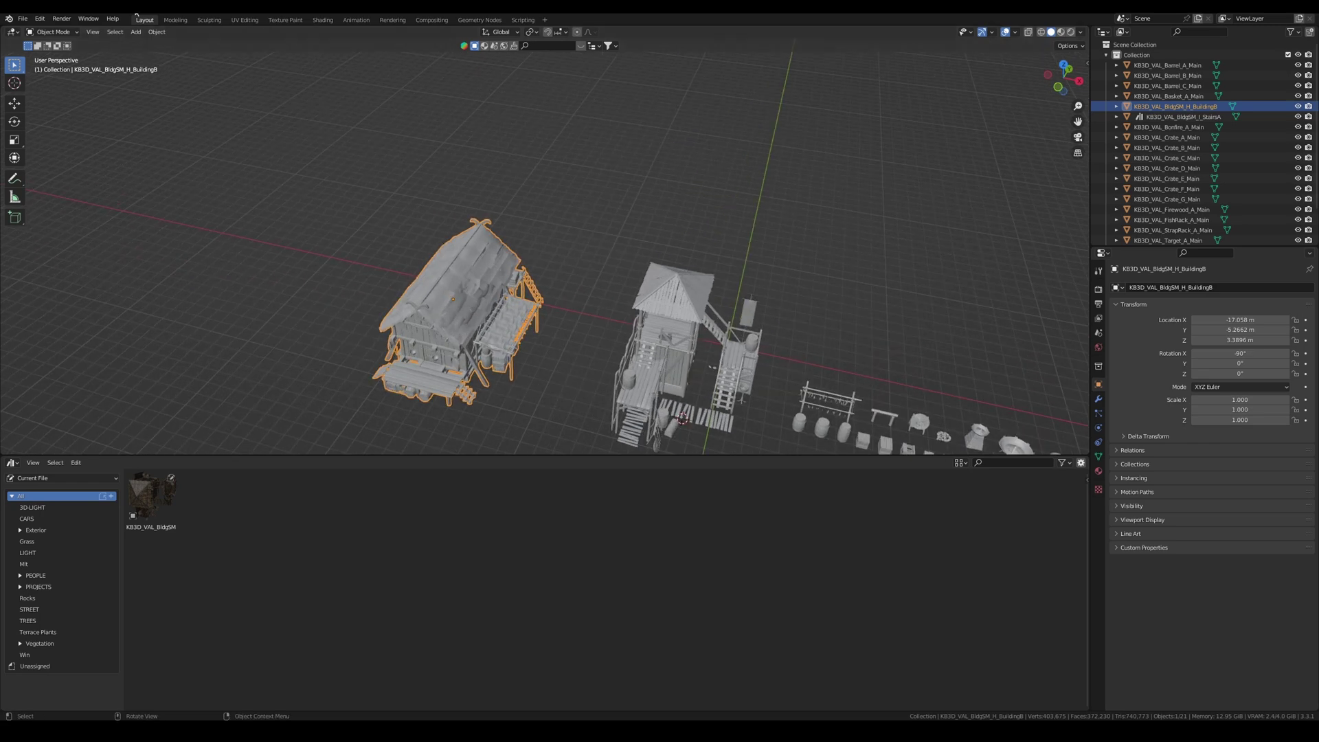
# Step: Set the longhouse's origin to its geometry and to the 3D cursor placed at the centre of its ground-level base
pyautogui.moveTo(518, 300); pyautogui.dragTo(524, 266, button='middle')
pyautogui.press('KP_1')
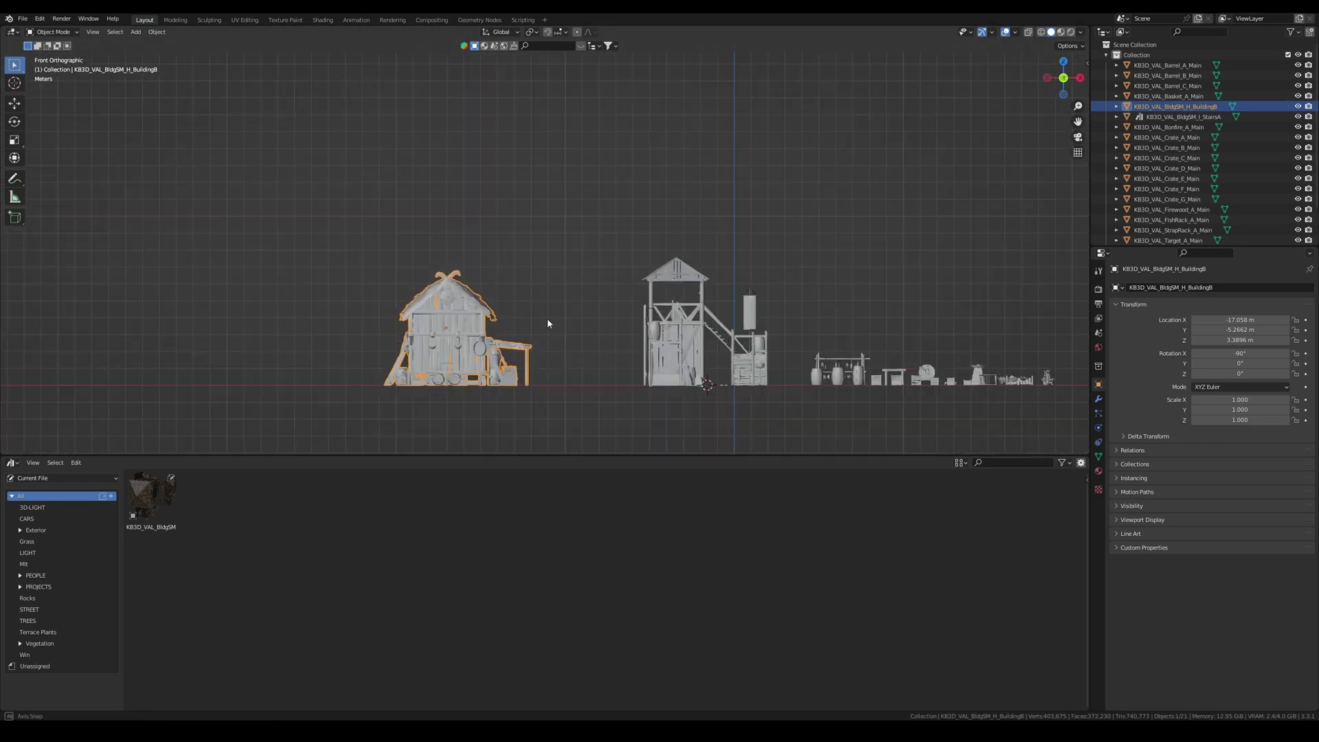
pyautogui.keyDown('shift'); pyautogui.moveTo(547, 319); pyautogui.dragTo(550, 275, button='middle'); pyautogui.keyUp('shift')
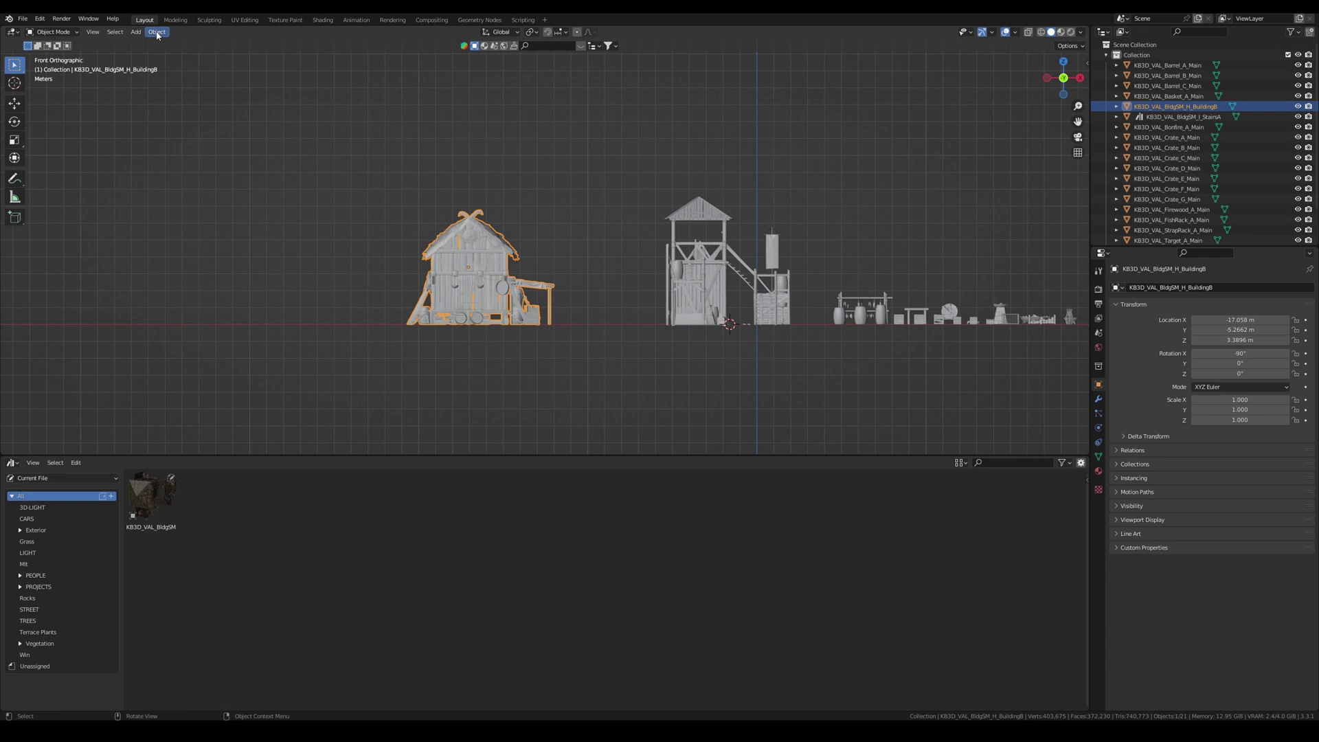
pyautogui.click(156, 32)
pyautogui.moveTo(174, 53)
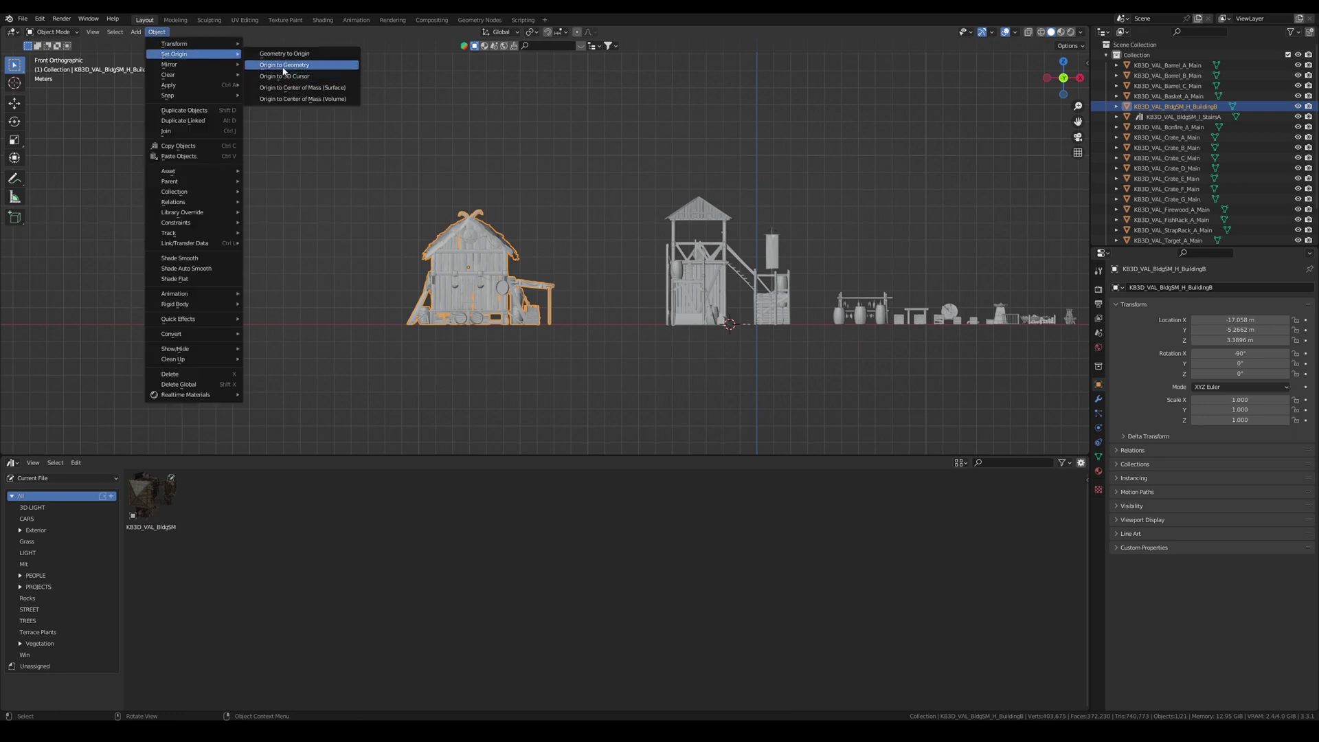
pyautogui.press('Return')
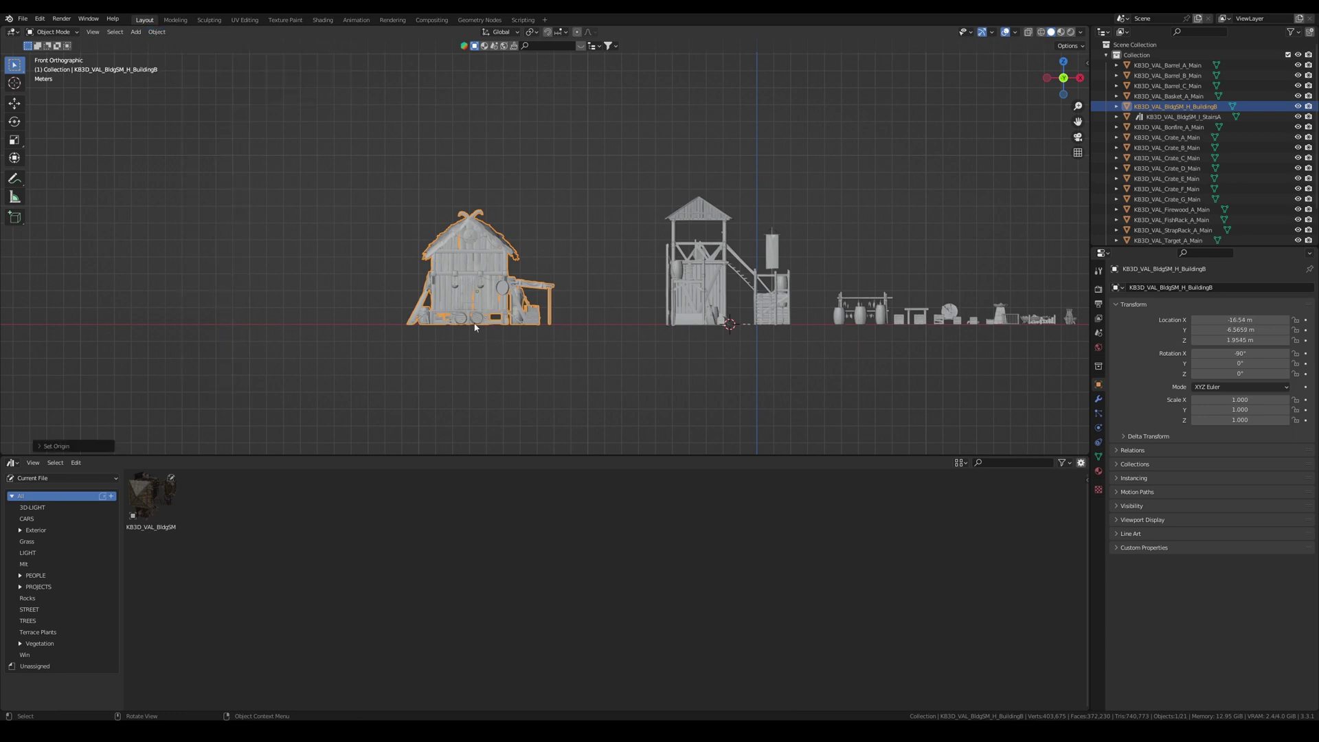
pyautogui.click(156, 32)
pyautogui.moveTo(174, 65)
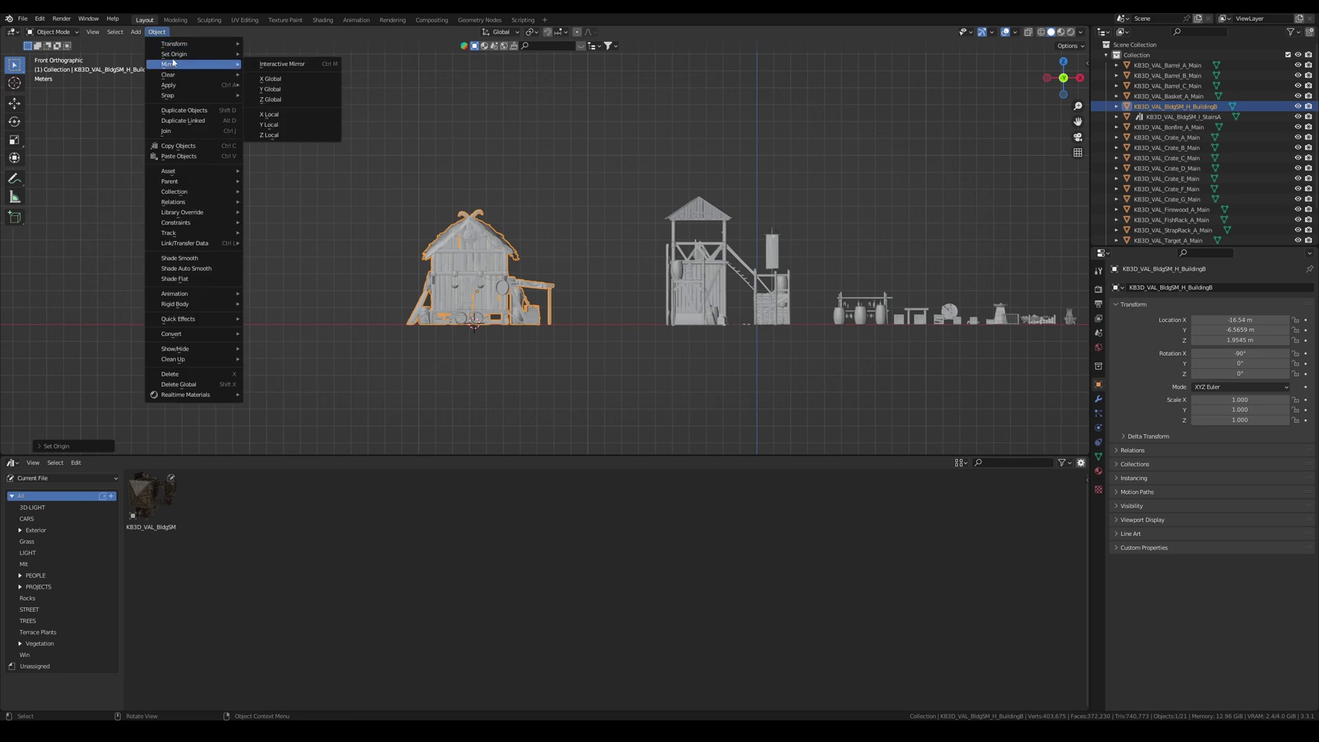
pyautogui.press('Return')
# Step: Apply the longhouse's rotation and scale and mark the joined object as an asset
pyautogui.moveTo(499, 321); pyautogui.dragTo(472, 338, button='middle')
pyautogui.hotkey('ctrl', 'a')
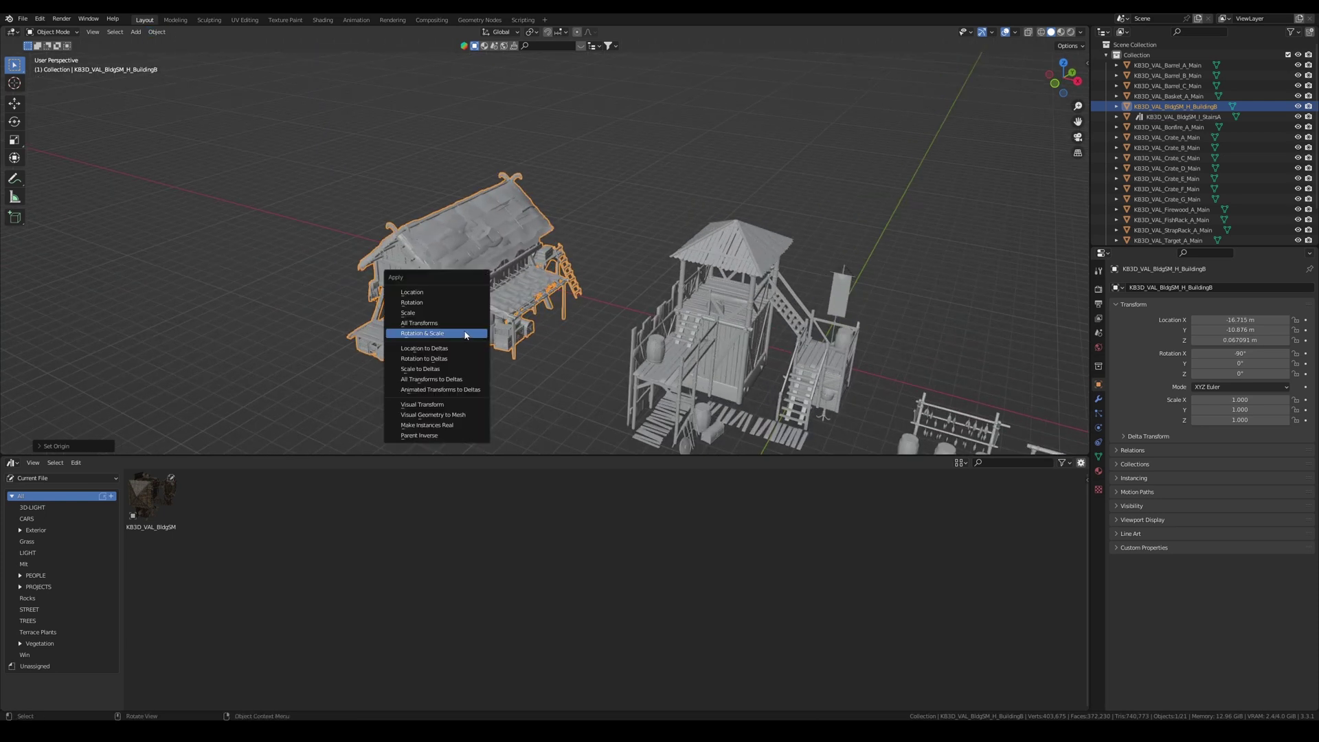
pyautogui.click(455, 334)
pyautogui.hotkey('alt', 'a')
pyautogui.click(501, 318)
pyautogui.rightClick(1182, 106)
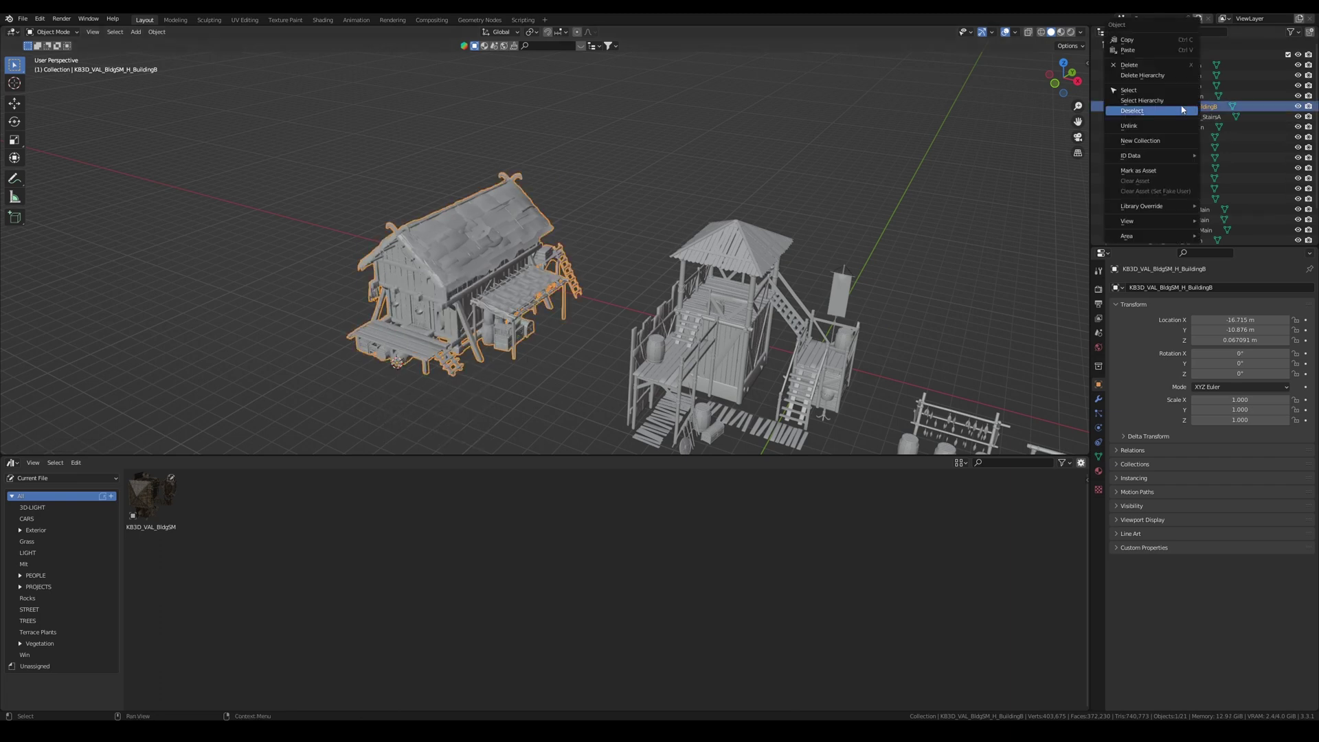
pyautogui.click(1163, 175)
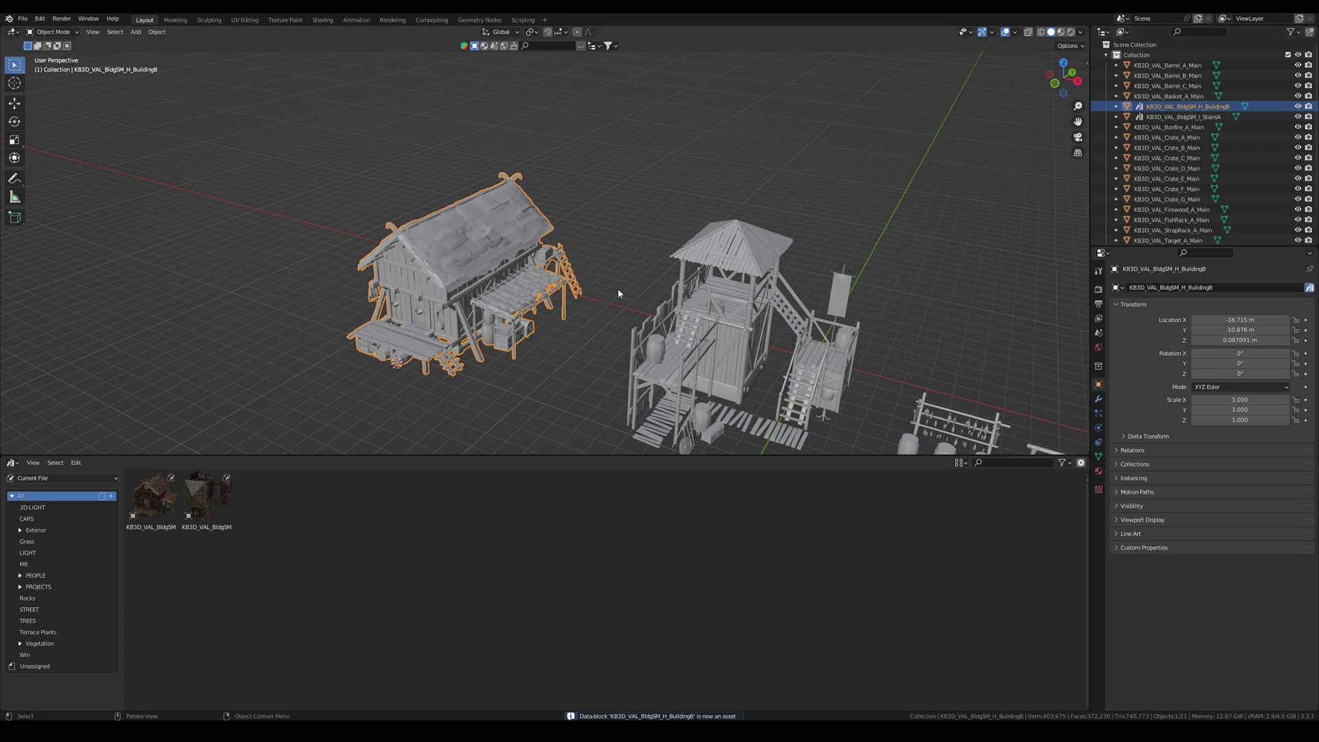
# Step: Place a test copy of the longhouse asset on the ground and delete it
pyautogui.scroll(-1, 275, 415)
pyautogui.moveTo(143, 504); pyautogui.dragTo(244, 307)
pyautogui.moveTo(244, 307); pyautogui.dragTo(700, 337, button='middle')
pyautogui.press('Delete')
# Step: Select all the small props beside the watchtower and mark them as assets
pyautogui.moveTo(799, 223); pyautogui.dragTo(430, 352)
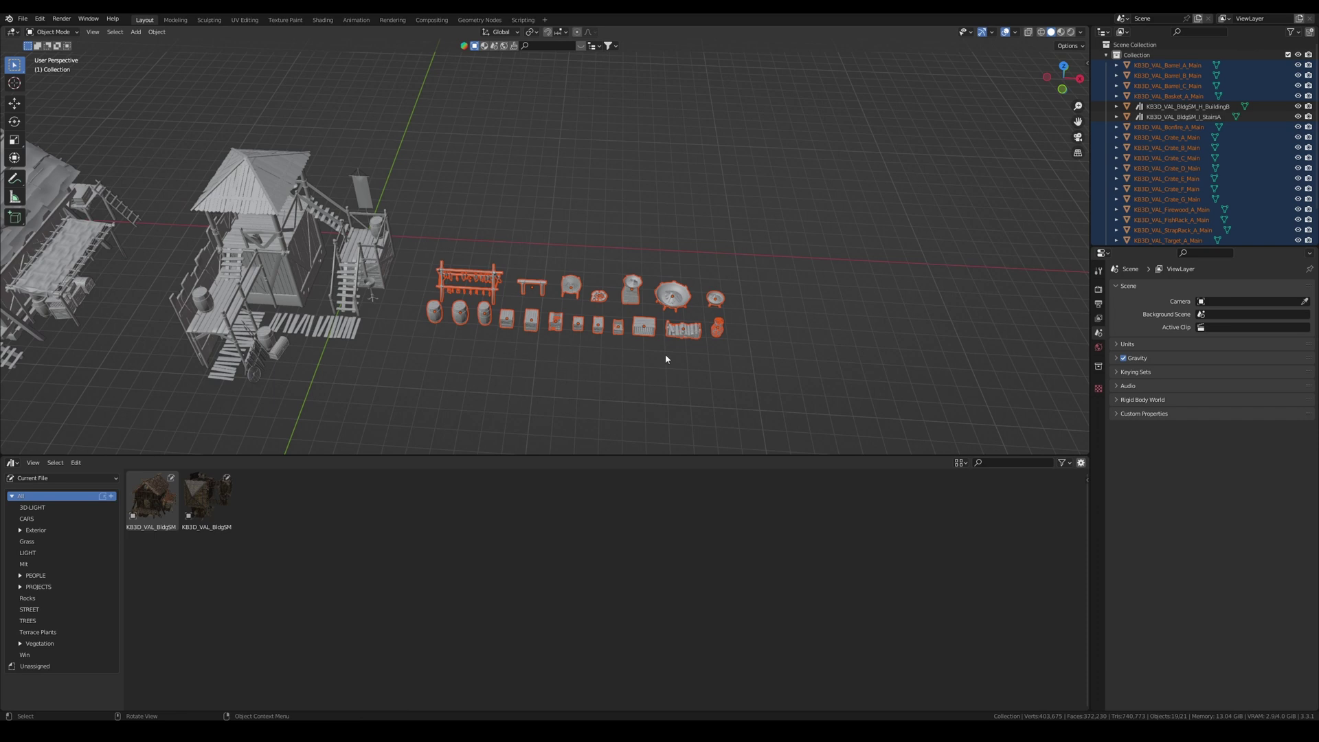
pyautogui.moveTo(670, 357); pyautogui.dragTo(699, 363, button='middle')
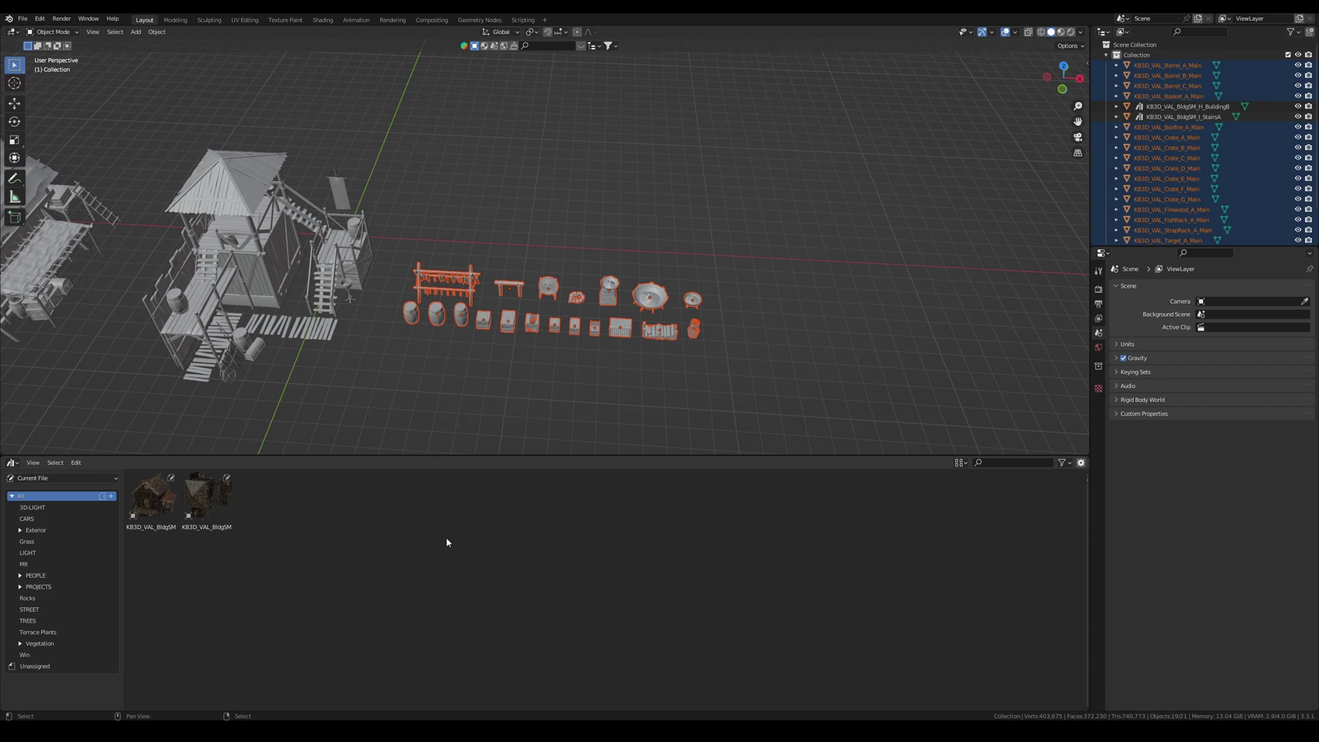
pyautogui.rightClick(1157, 147)
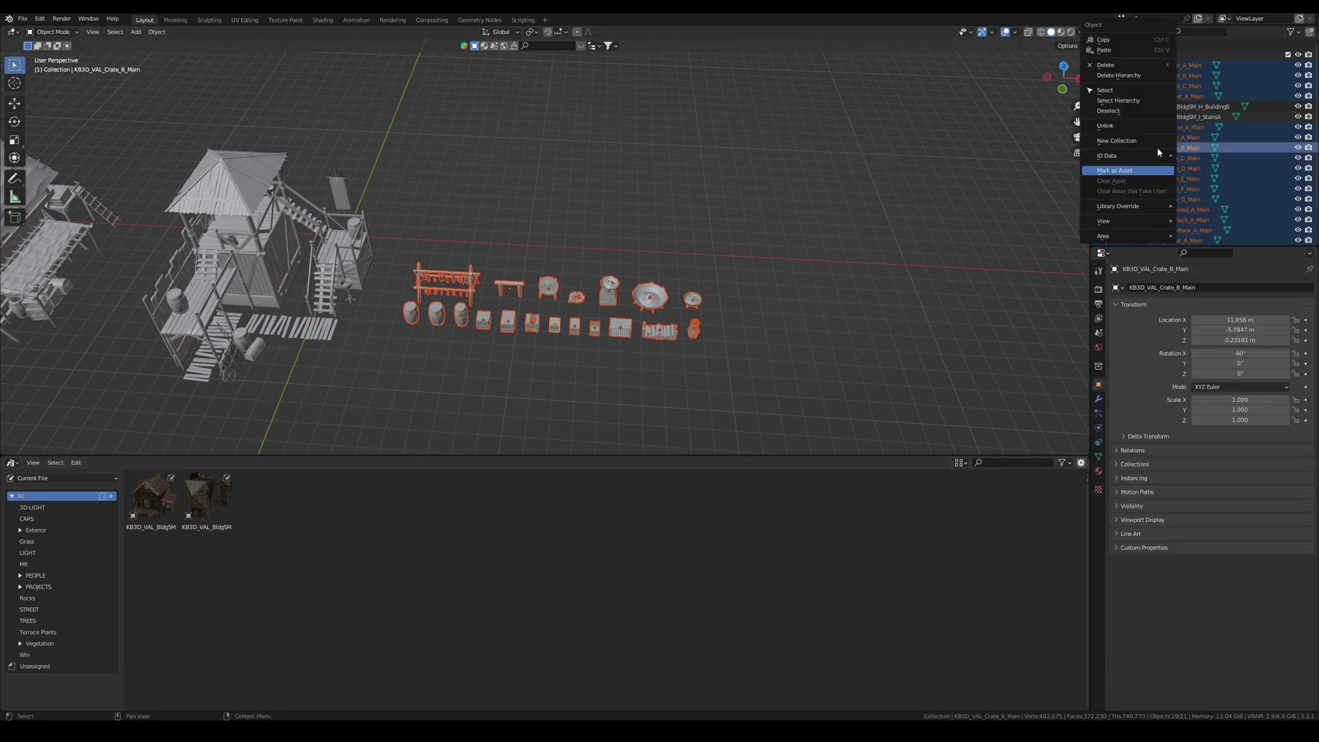
pyautogui.click(1127, 171)
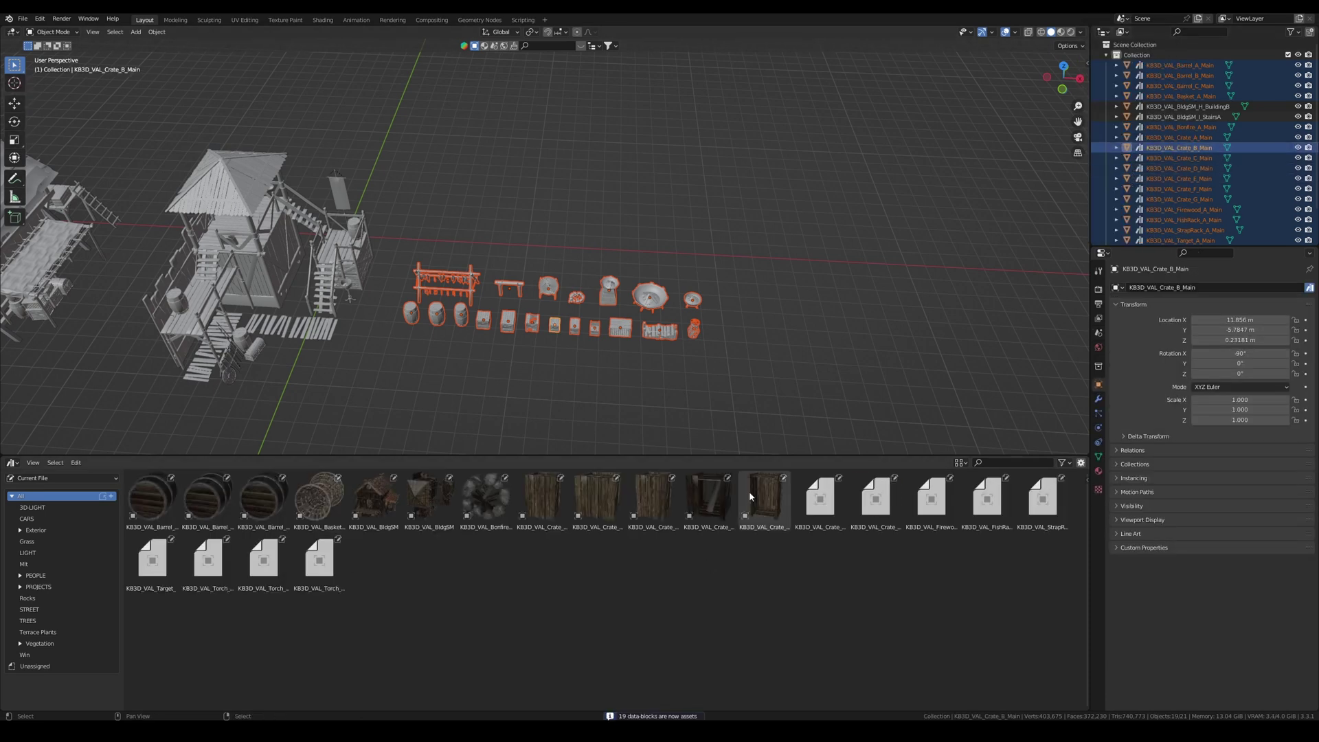
# Step: Apply the rotation and scale of all the selected props
pyautogui.hotkey('ctrl', 'a')
pyautogui.click(593, 337)
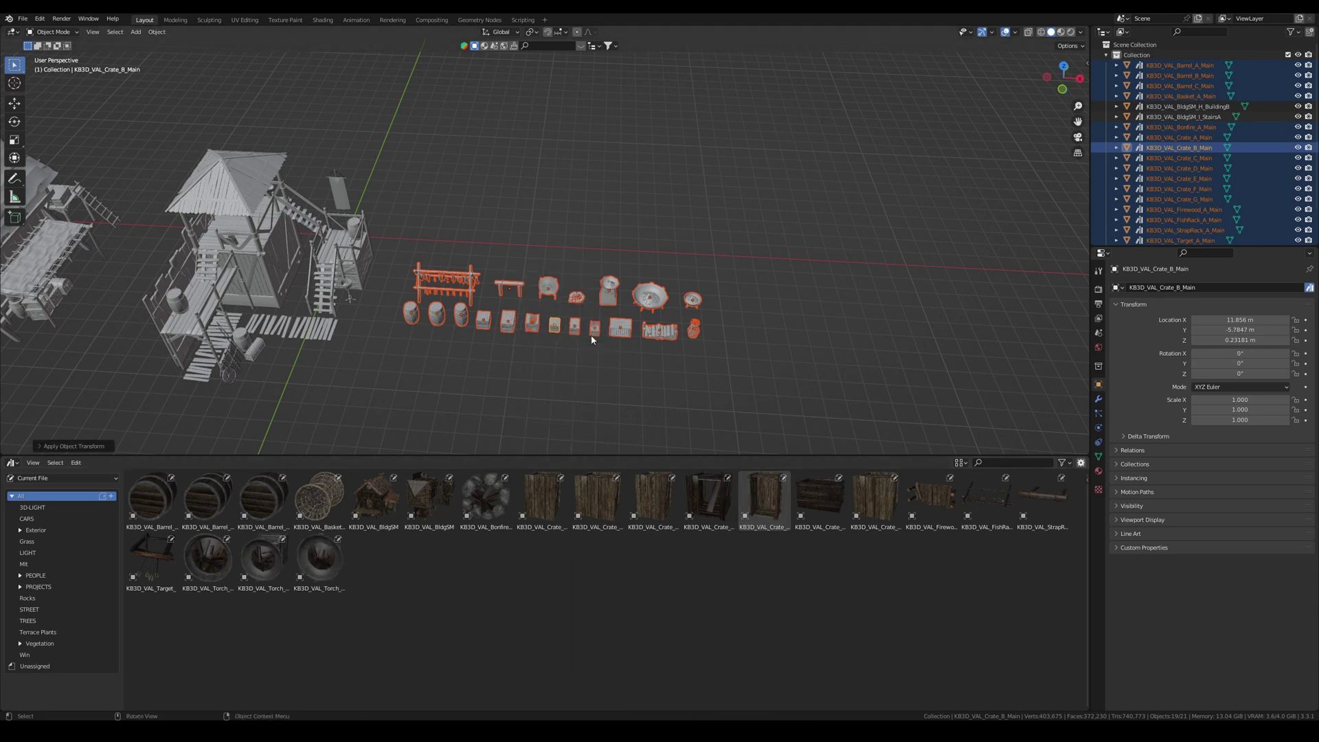
pyautogui.moveTo(633, 353); pyautogui.dragTo(654, 373, button='middle')
pyautogui.hotkey('ctrl', 'a')
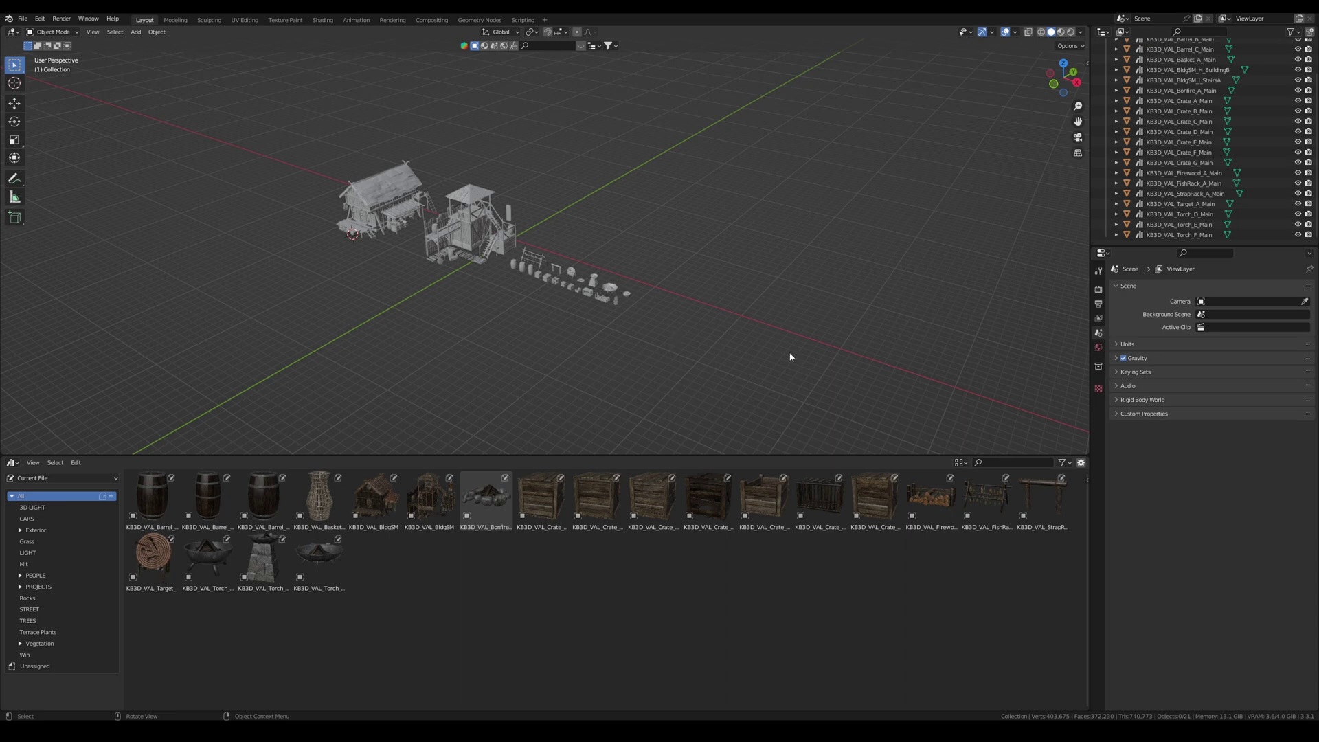
# Step: Switch the outliner to Blender File display, expand Materials, and bring up the Mark as Asset option for KB3D_VHL_Burlap
pyautogui.click(1124, 31)
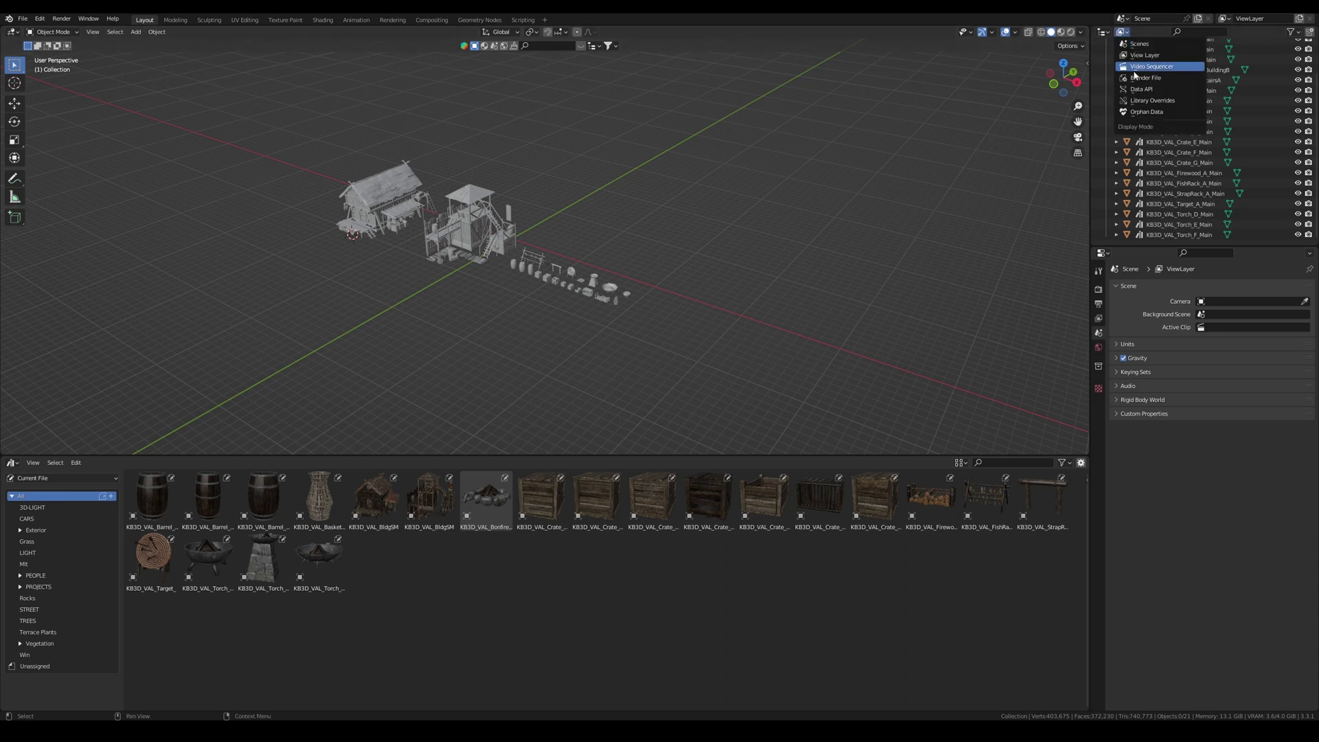
pyautogui.click(1144, 79)
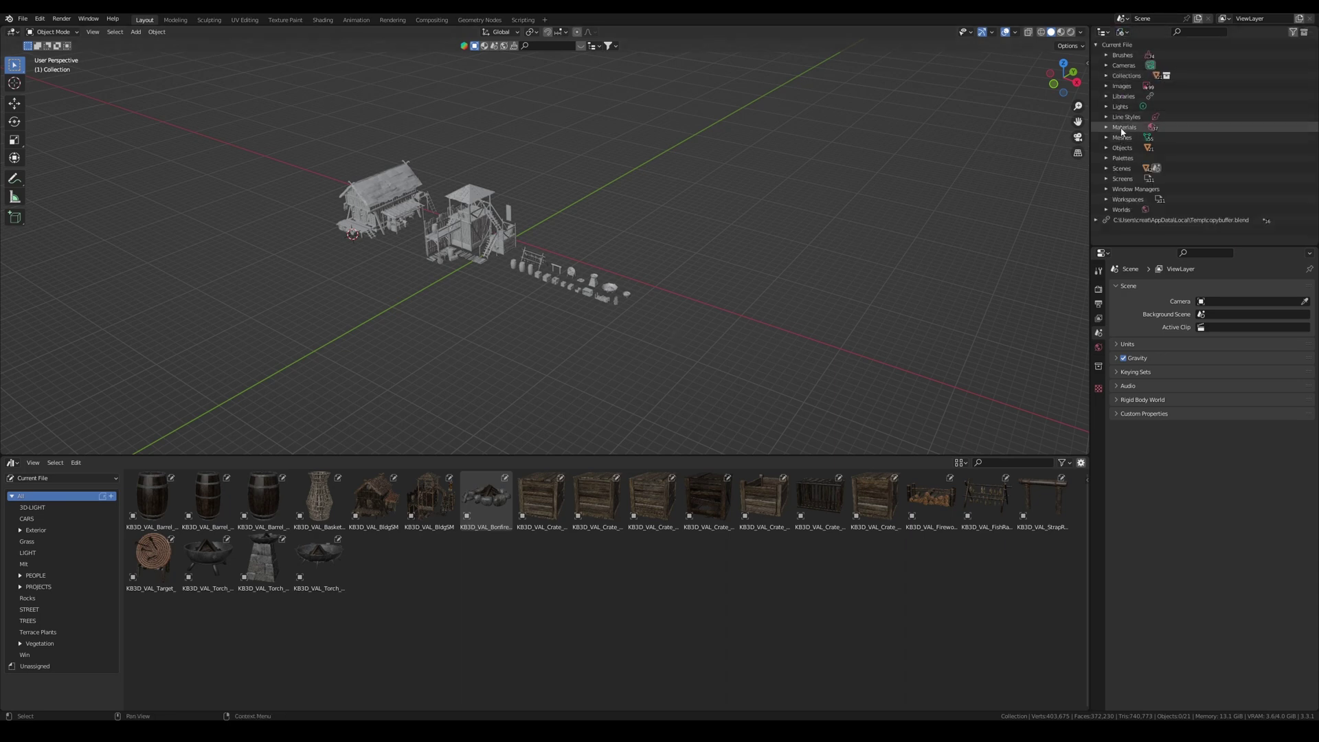
pyautogui.click(1110, 130)
pyautogui.click(1107, 128)
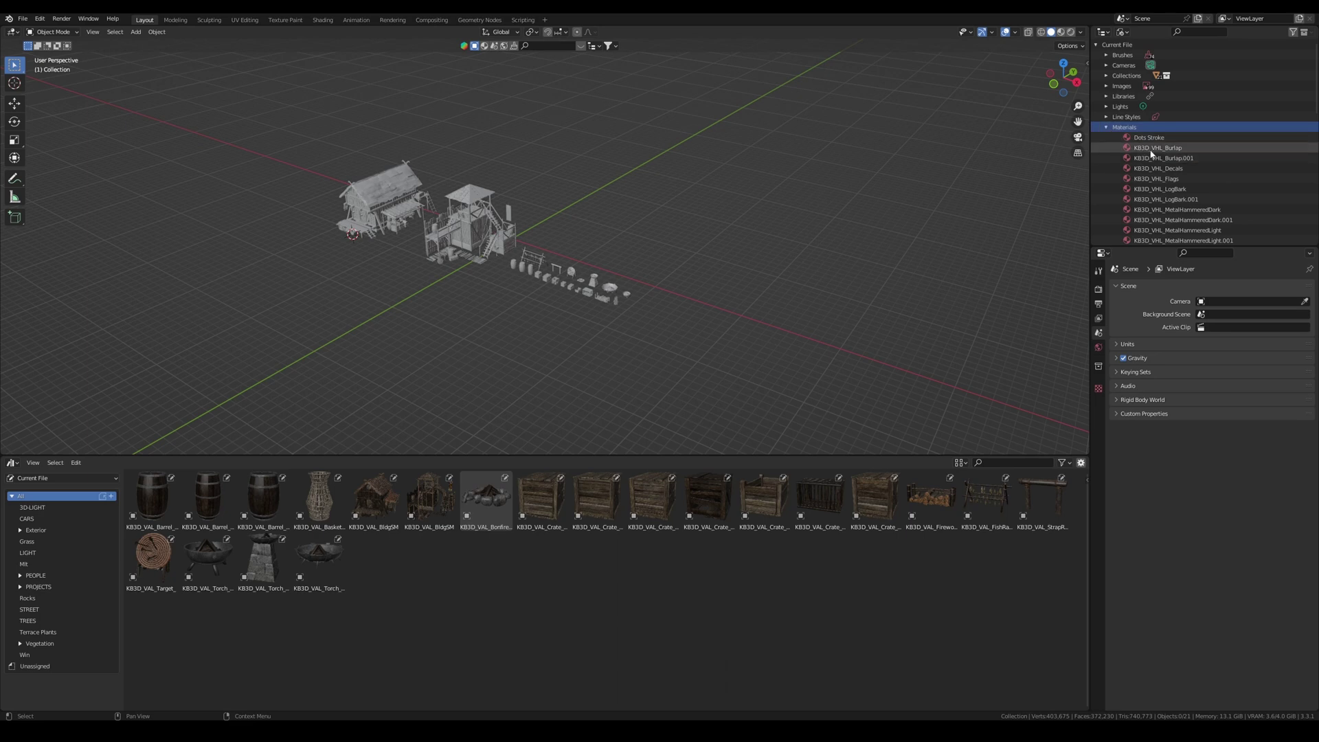
pyautogui.click(1154, 149)
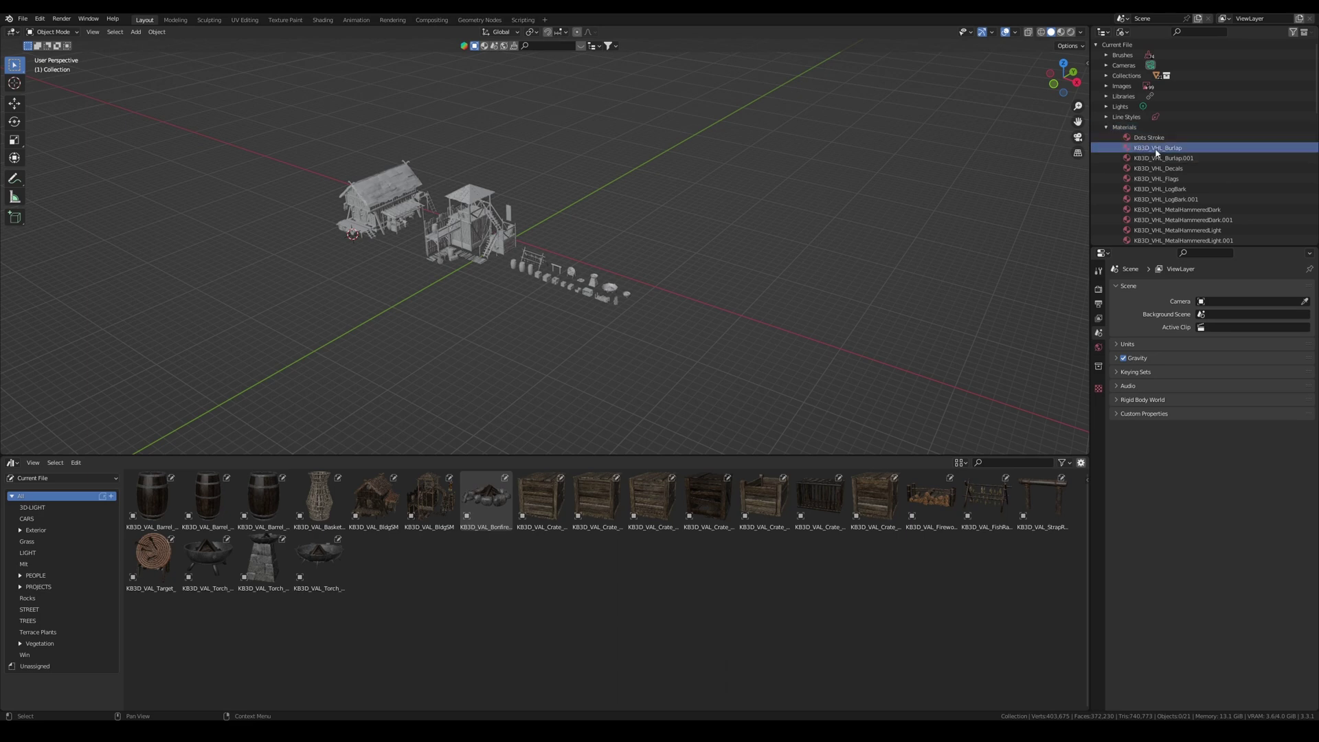
pyautogui.rightClick(1157, 153)
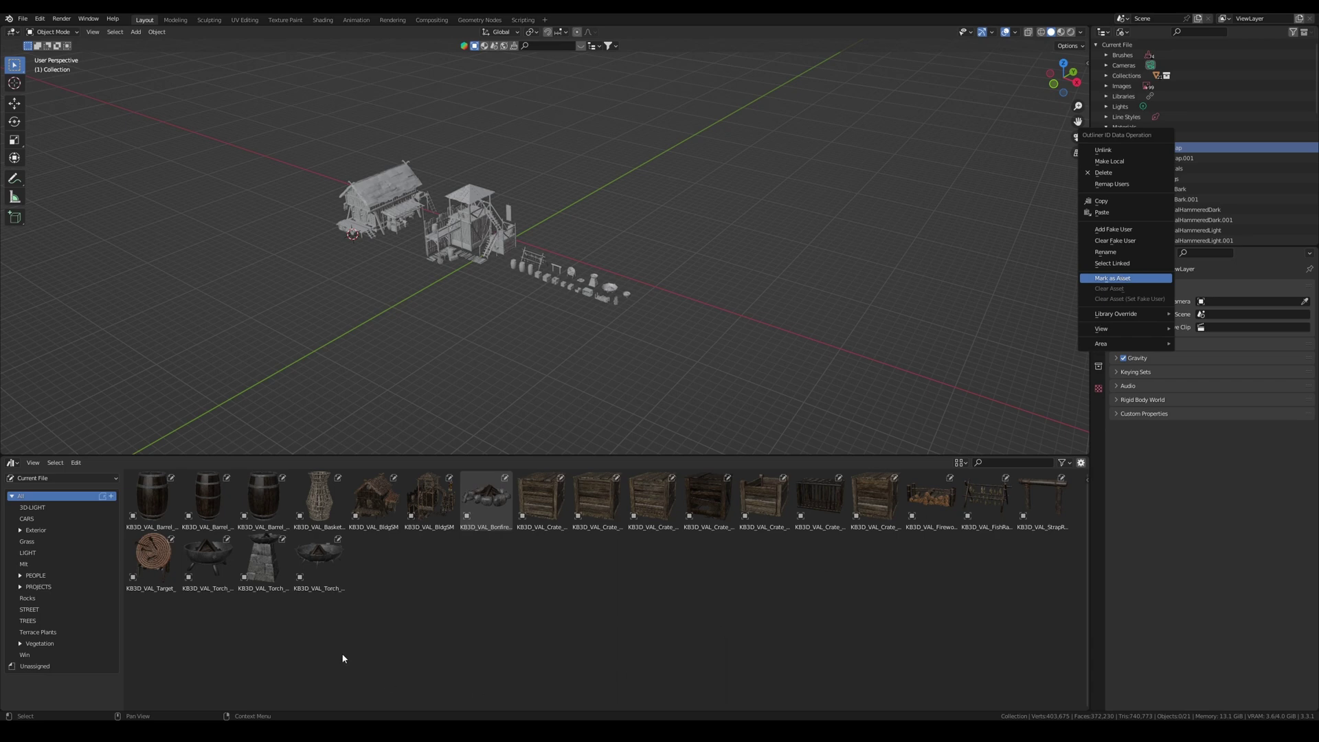
pyautogui.press('Return')
pyautogui.click(375, 558)
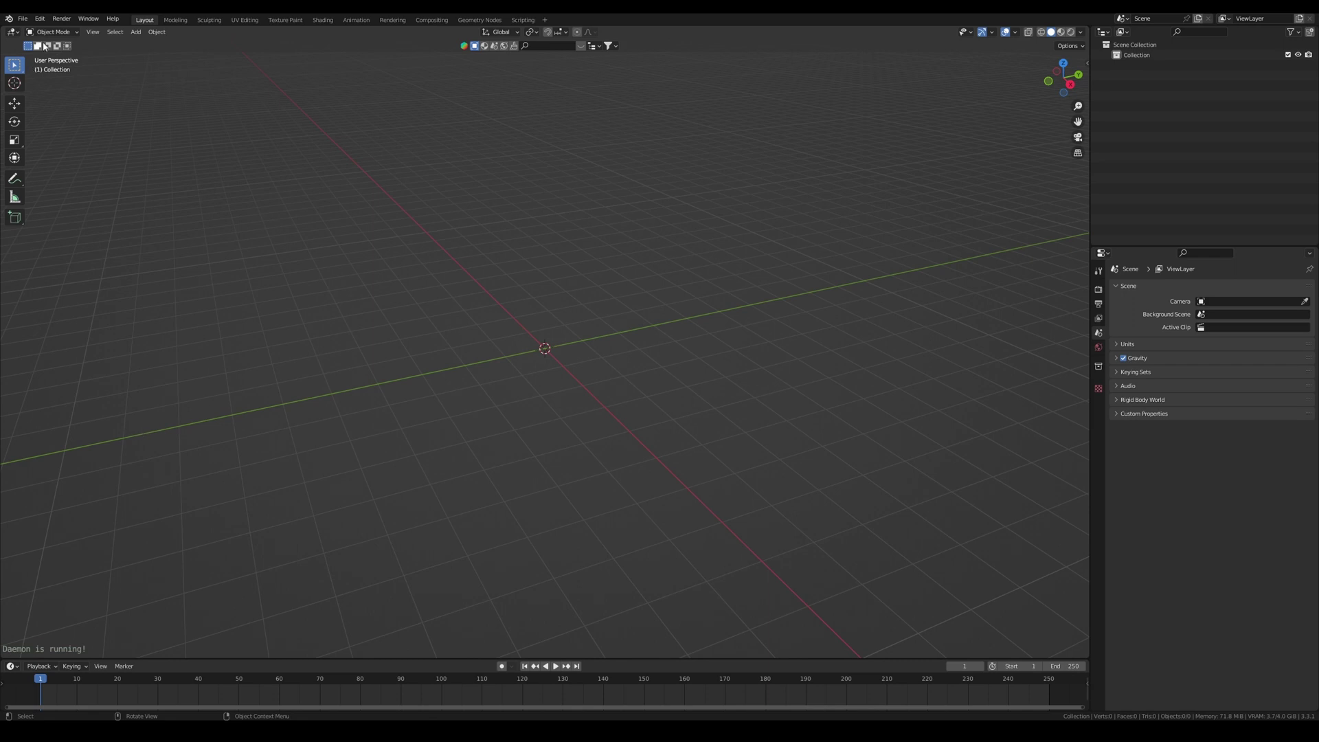
# Step: Add the folder G:\WORK\Blender-asset as an asset library in the Preferences' file paths
pyautogui.click(39, 18)
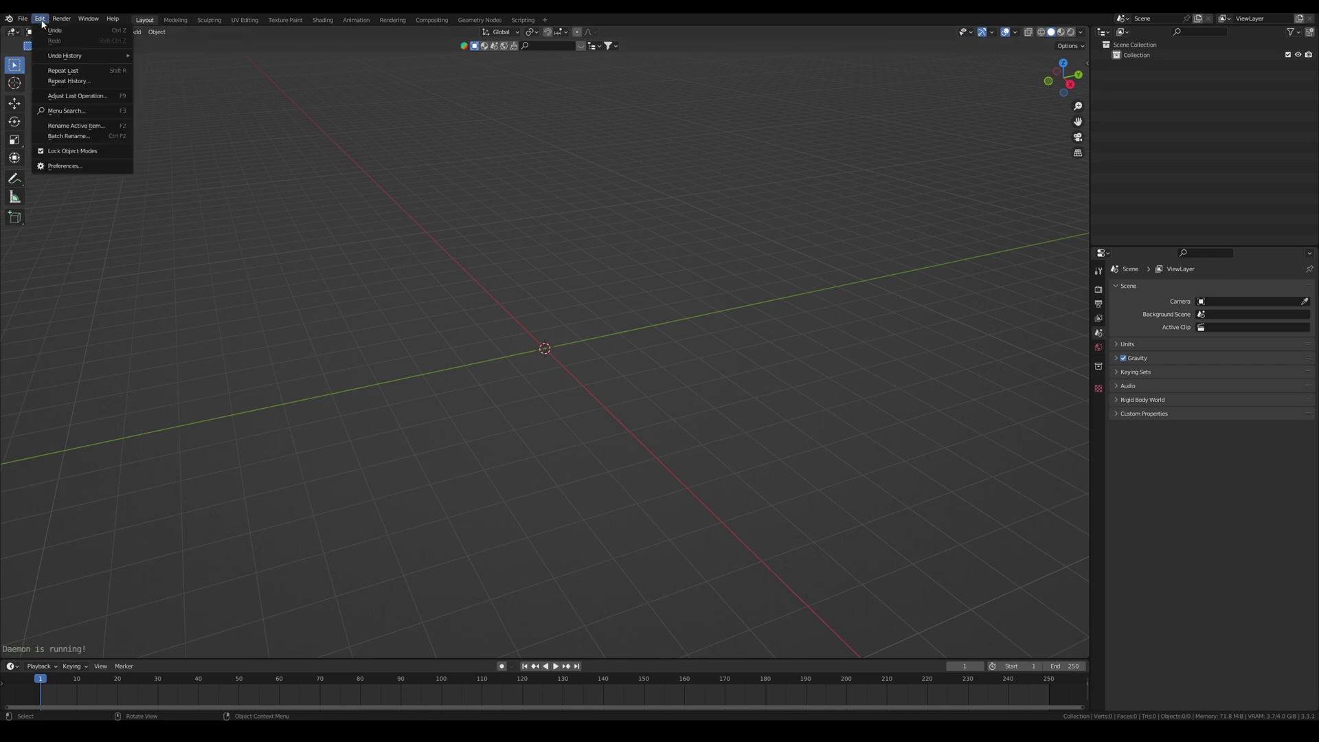
pyautogui.click(65, 167)
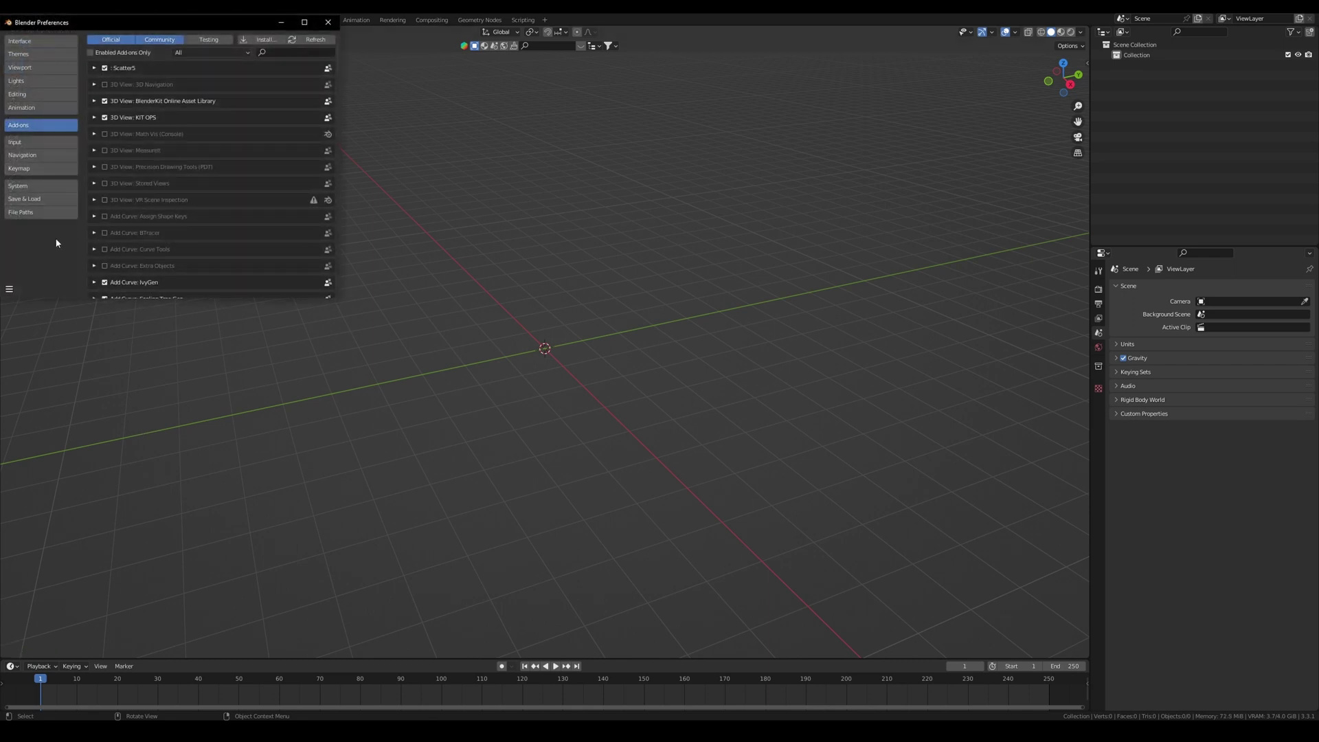
pyautogui.click(35, 214)
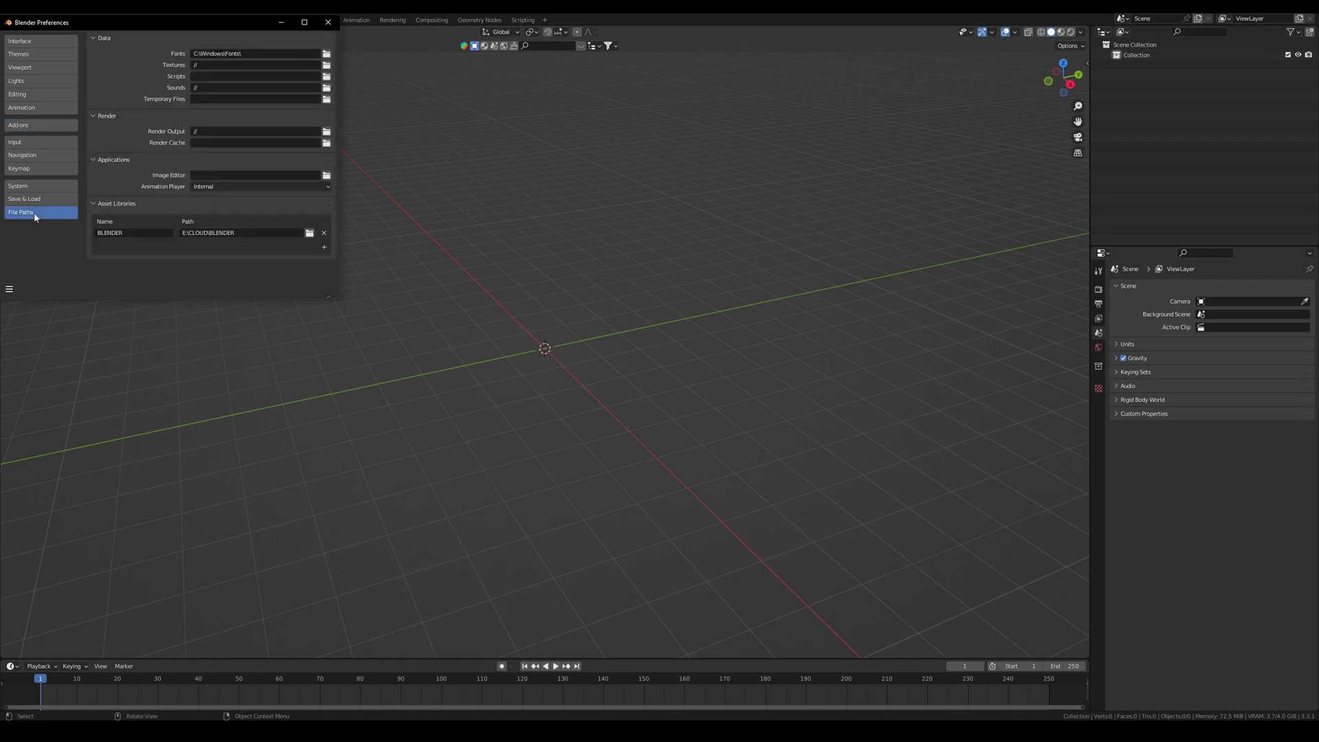
pyautogui.click(324, 248)
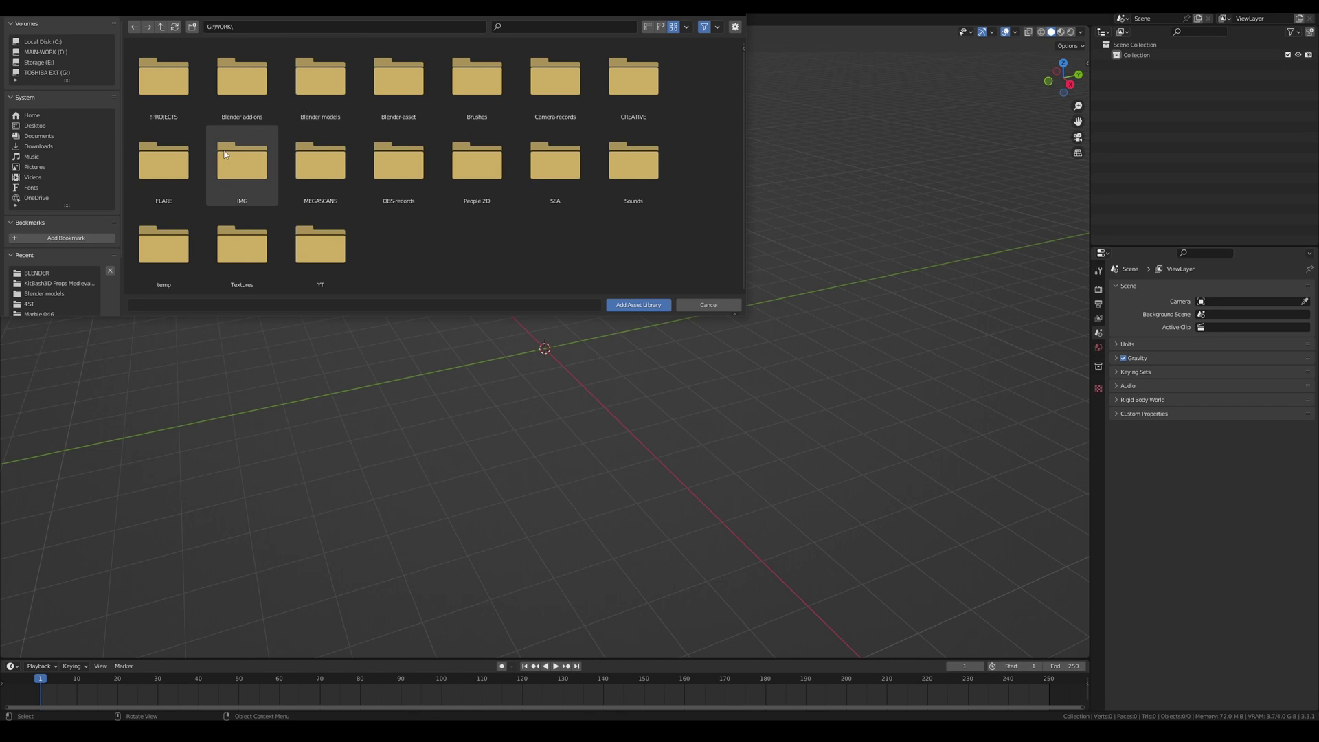
pyautogui.click(397, 88)
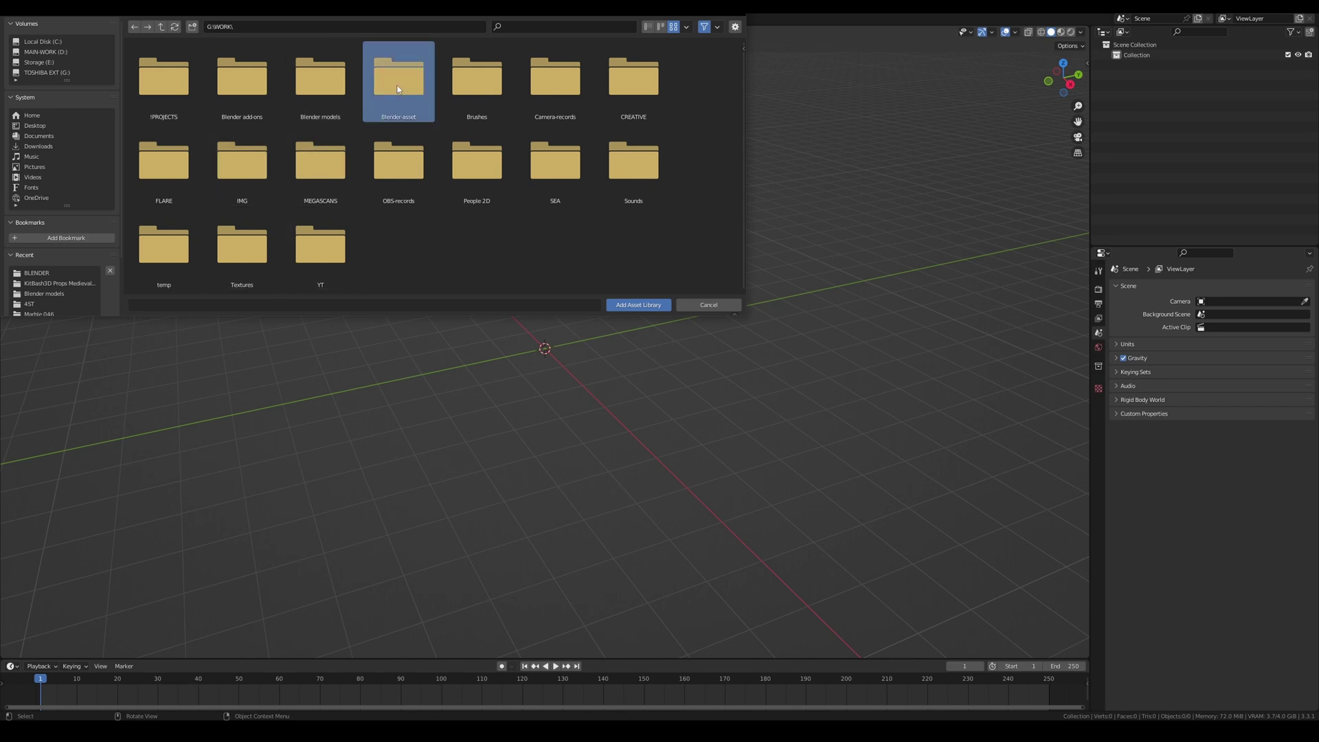
pyautogui.doubleClick(397, 89)
pyautogui.click(626, 304)
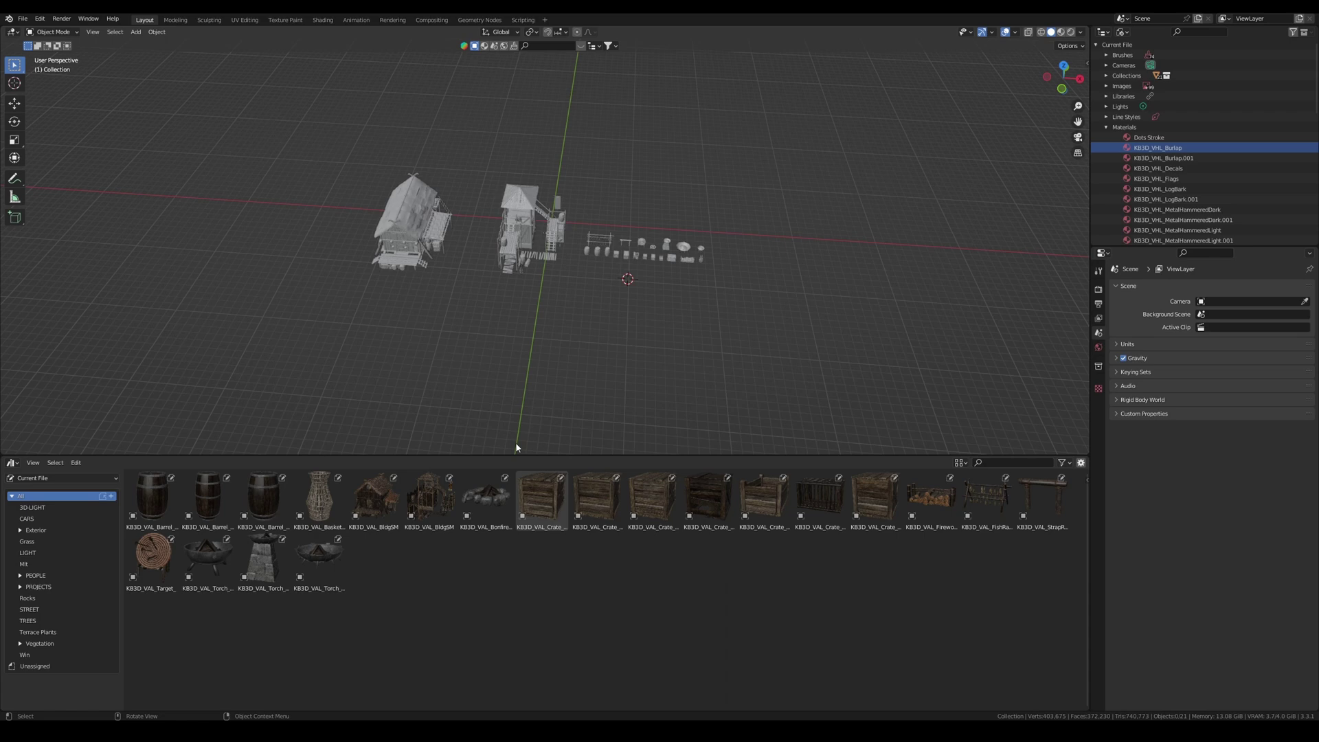
# Step: Save the props and buildings scene as Ext-elements.blend in the G:\WORK\Blender-asset folder
pyautogui.click(25, 21)
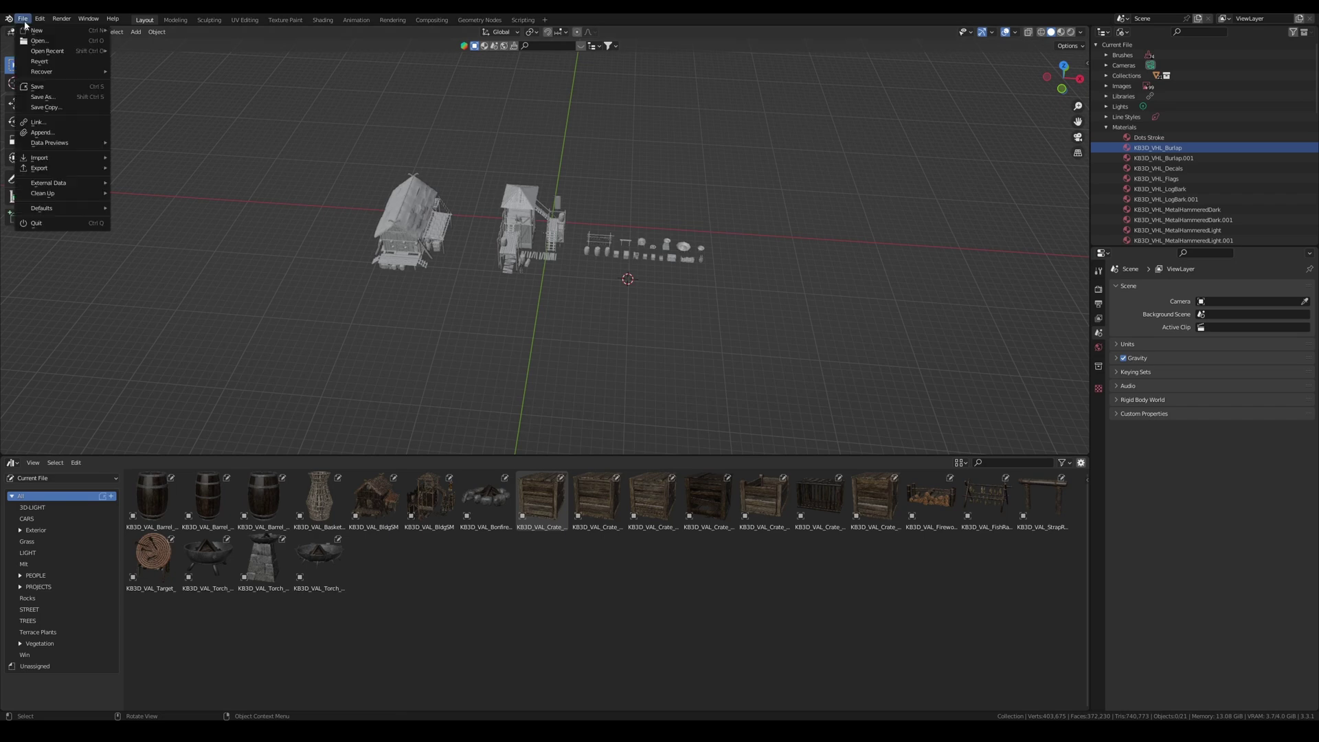
pyautogui.click(43, 97)
pyautogui.click(341, 272)
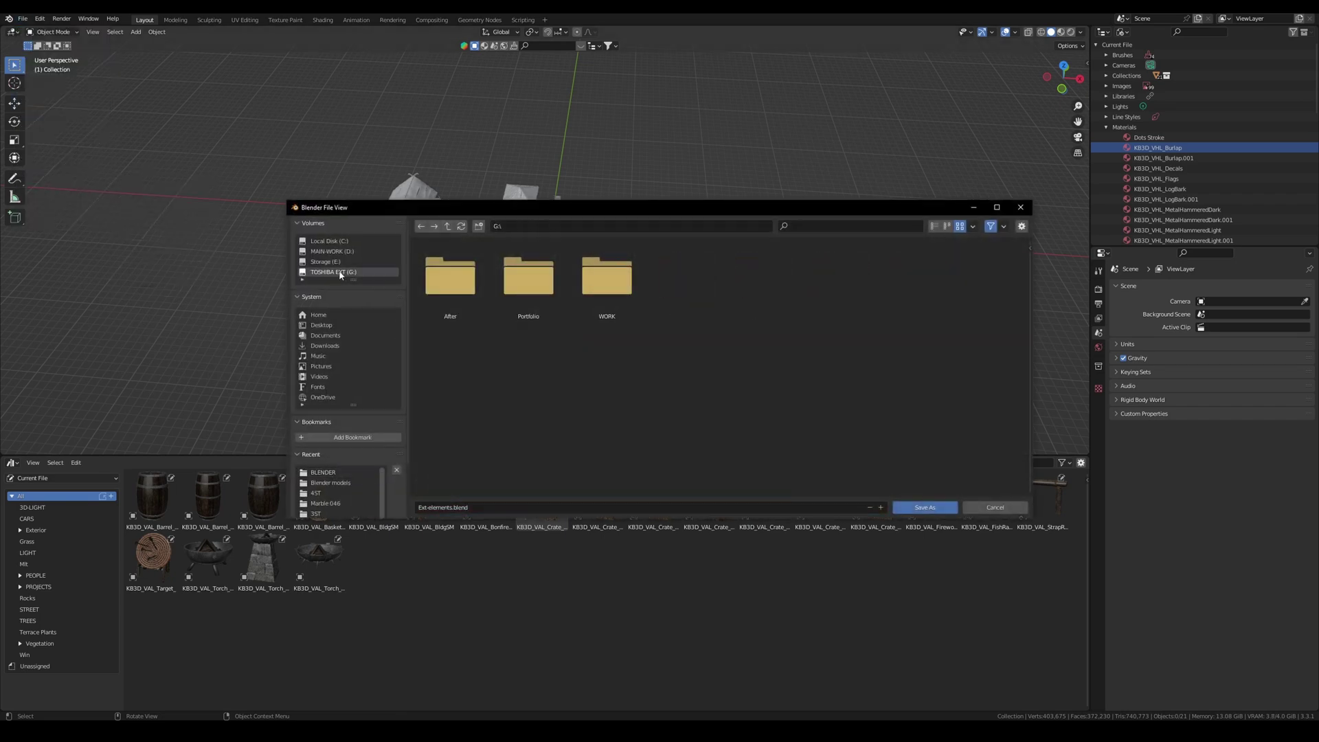
pyautogui.doubleClick(605, 282)
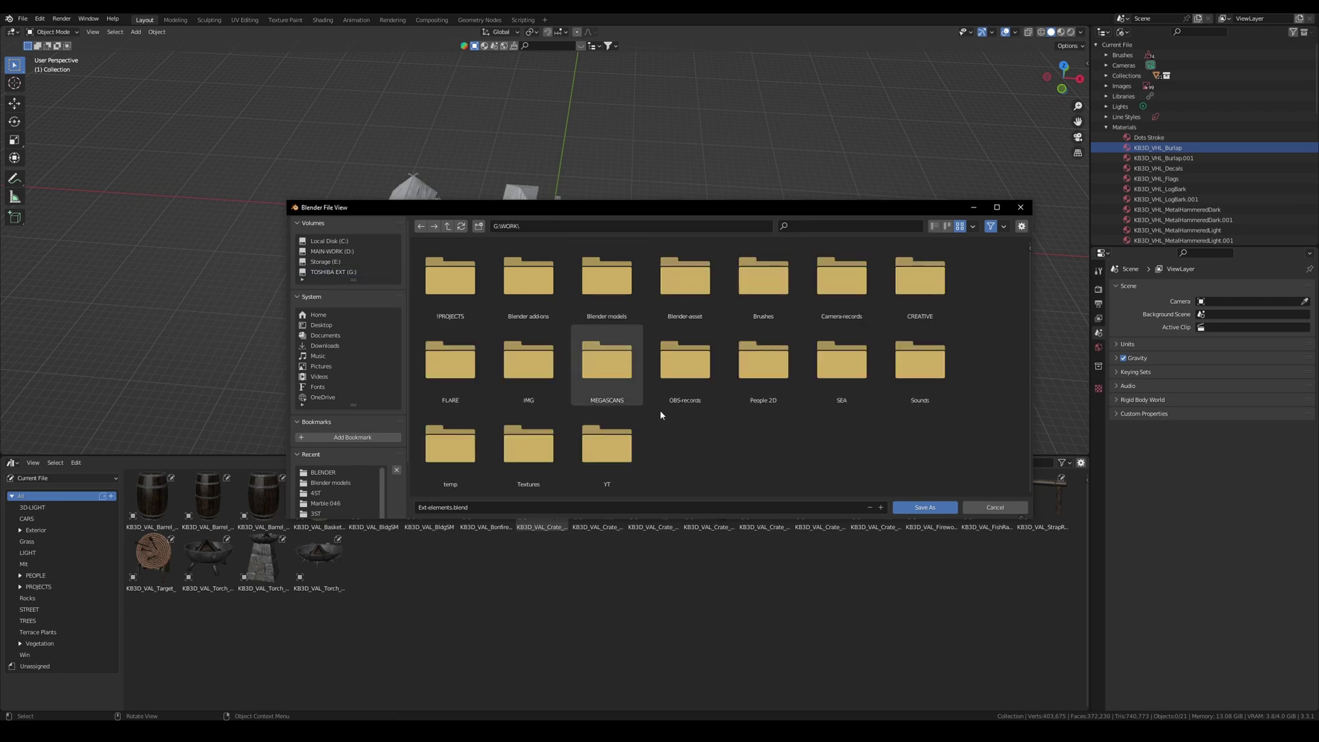
pyautogui.doubleClick(686, 301)
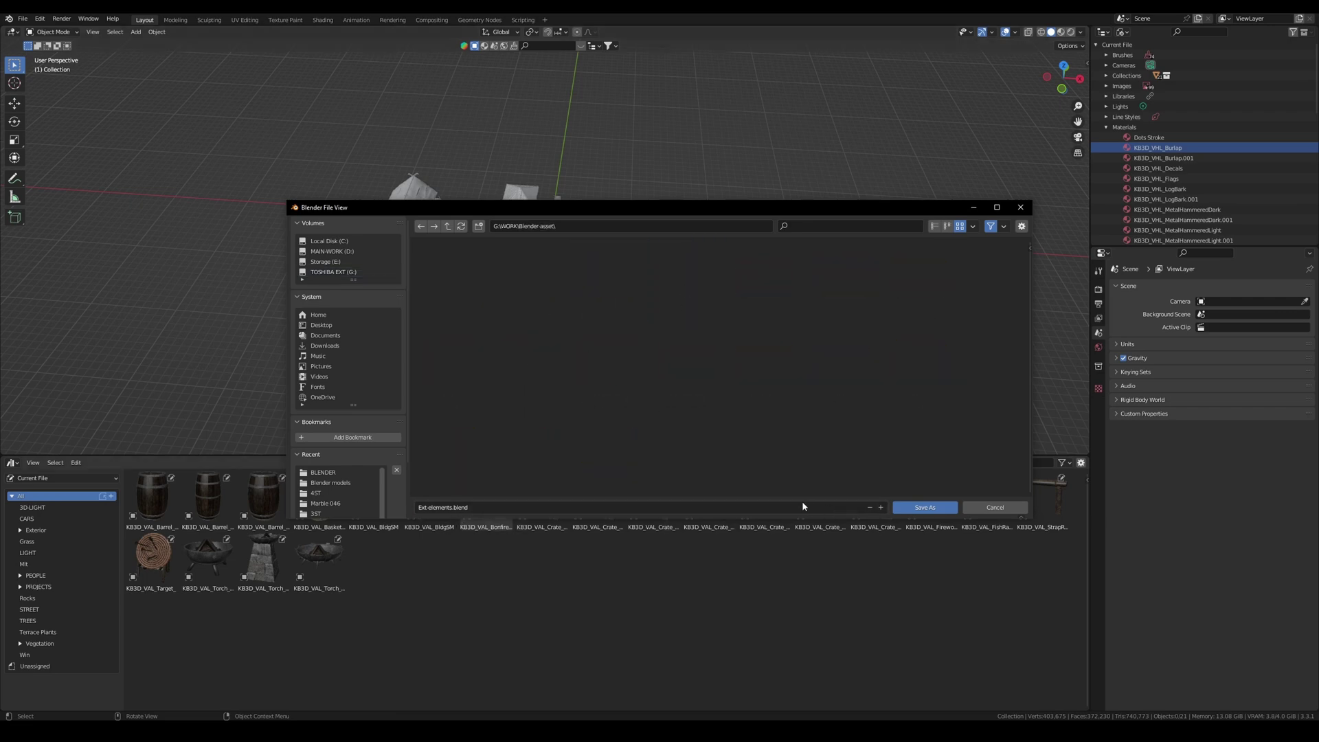
pyautogui.click(923, 507)
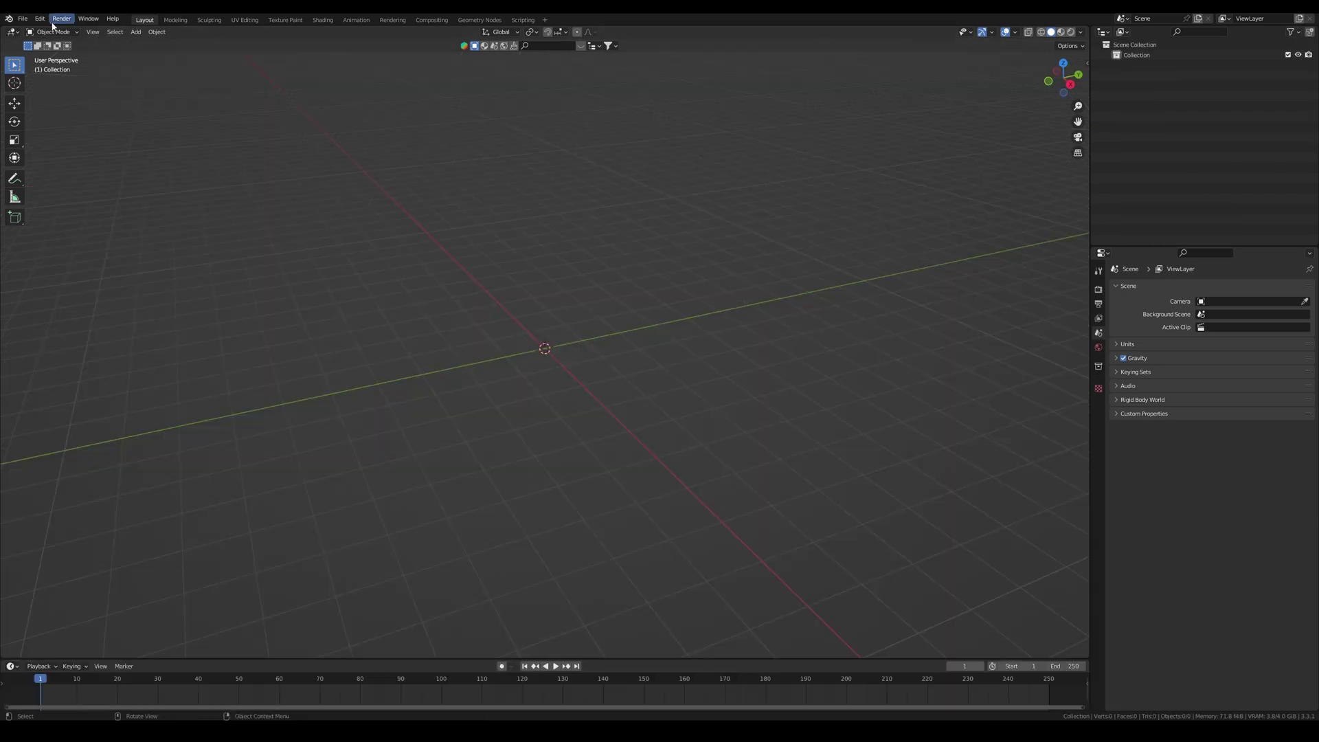
# Step: Open the Preferences from the empty scene
pyautogui.click(41, 19)
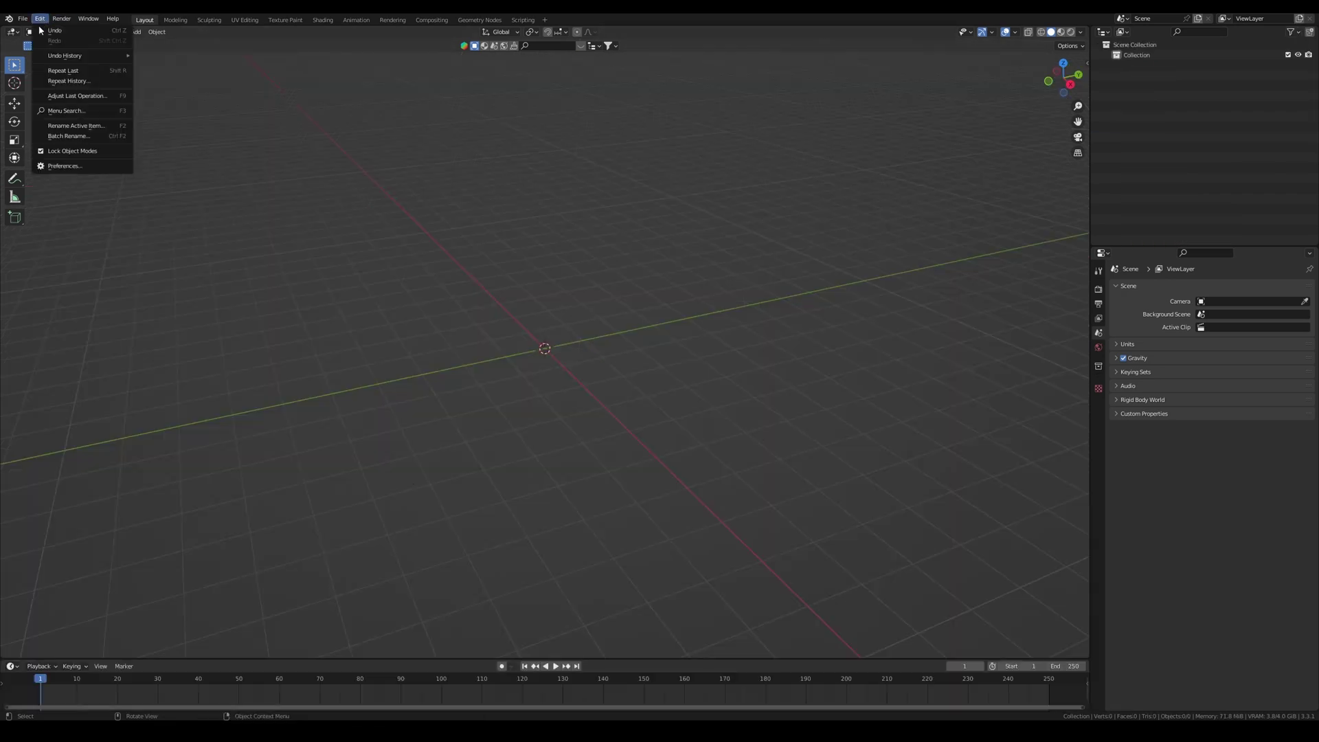
pyautogui.click(84, 164)
pyautogui.click(40, 18)
pyautogui.click(75, 165)
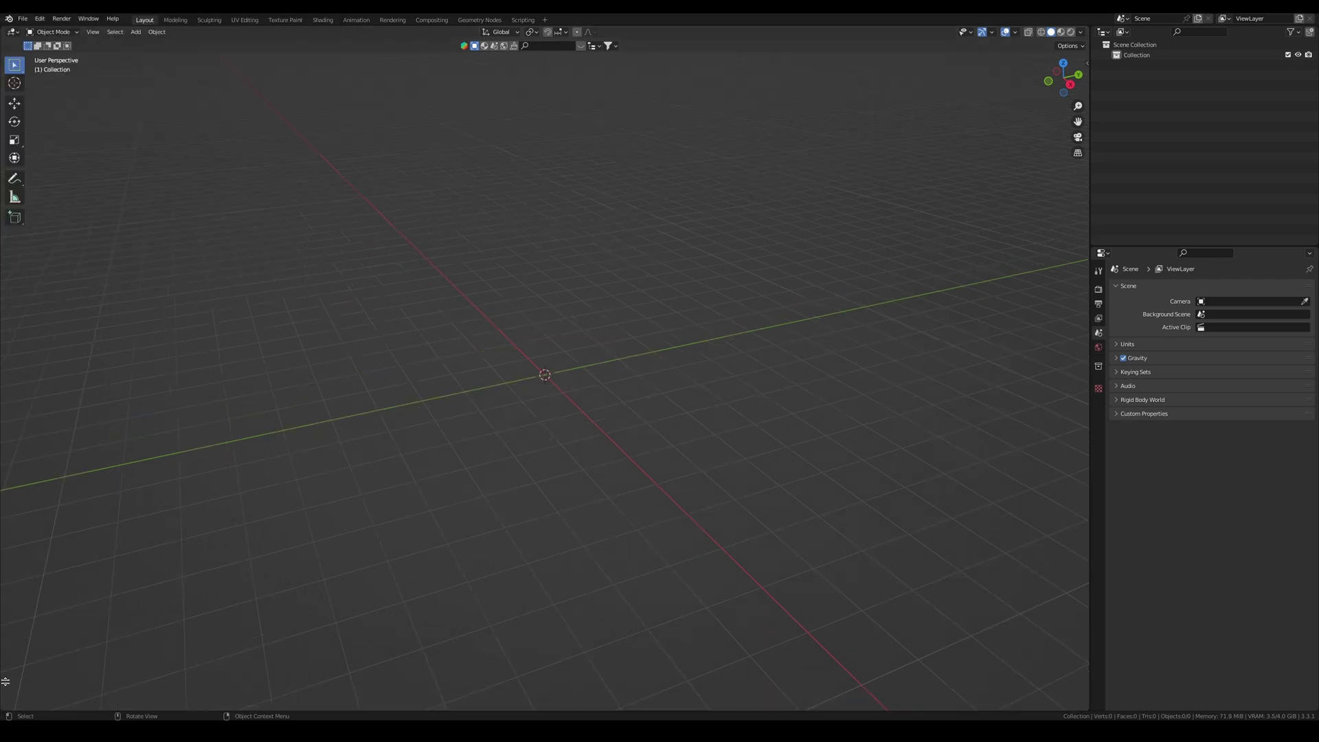
# Step: Split the 3D viewport horizontally and turn the lower area into an Asset Browser
pyautogui.moveTo(5, 682); pyautogui.dragTo(16, 459)
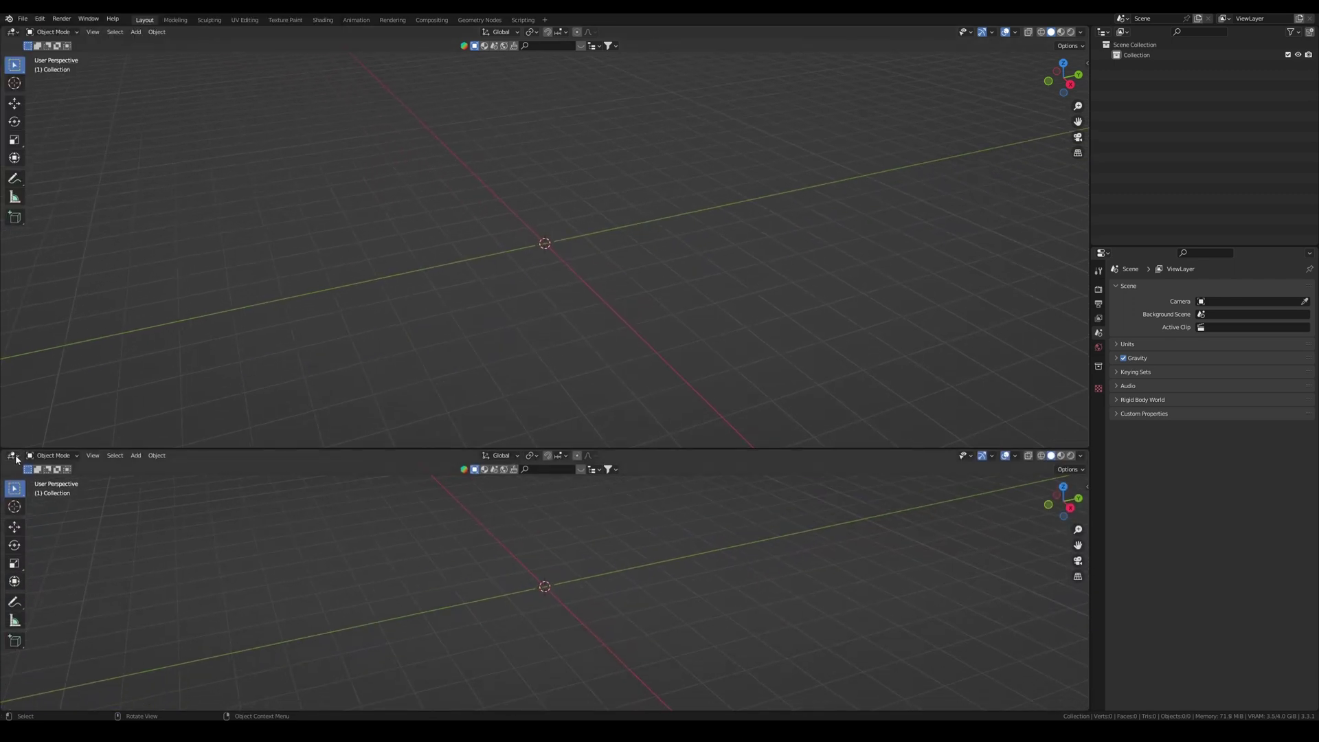
pyautogui.click(15, 457)
pyautogui.click(330, 522)
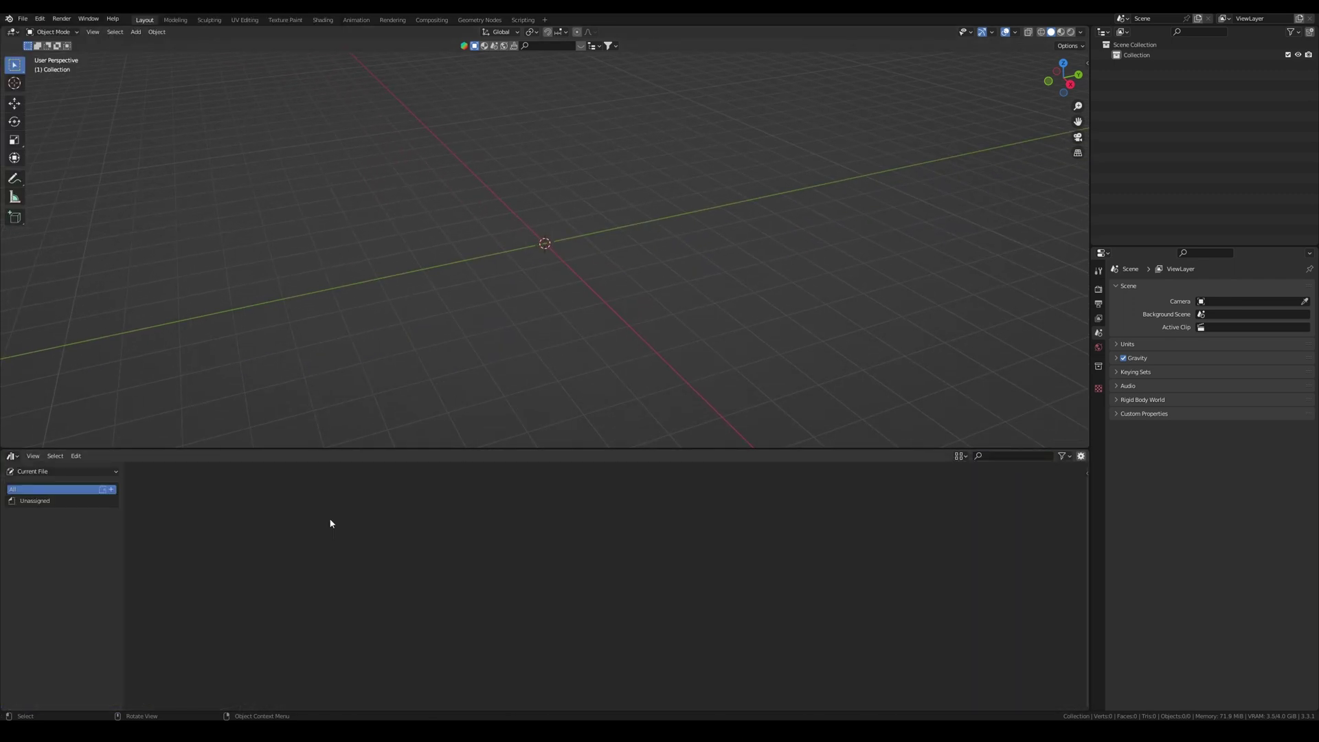
# Step: Show the Blender-asset library in the Asset Browser and compare its contents with the assets in the source file
pyautogui.click(57, 473)
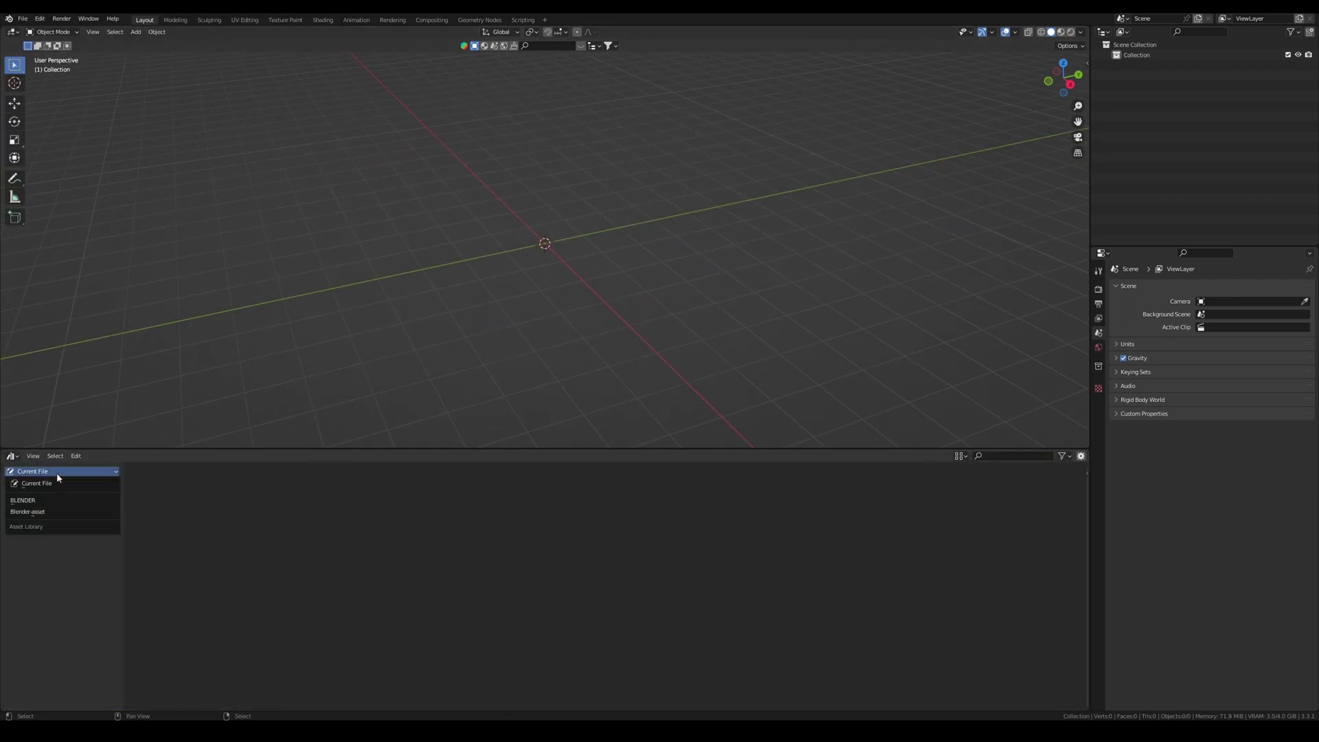
pyautogui.click(40, 512)
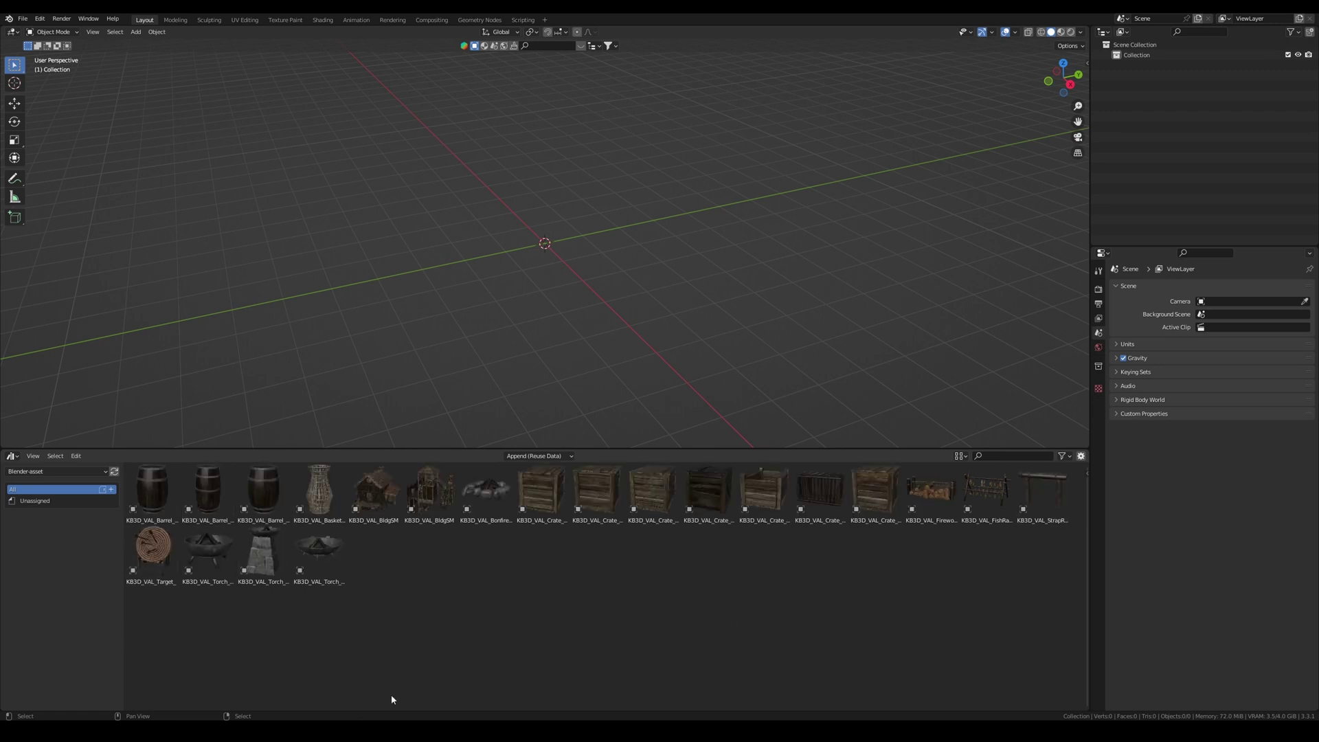
pyautogui.moveTo(312, 731)
pyautogui.click(301, 709)
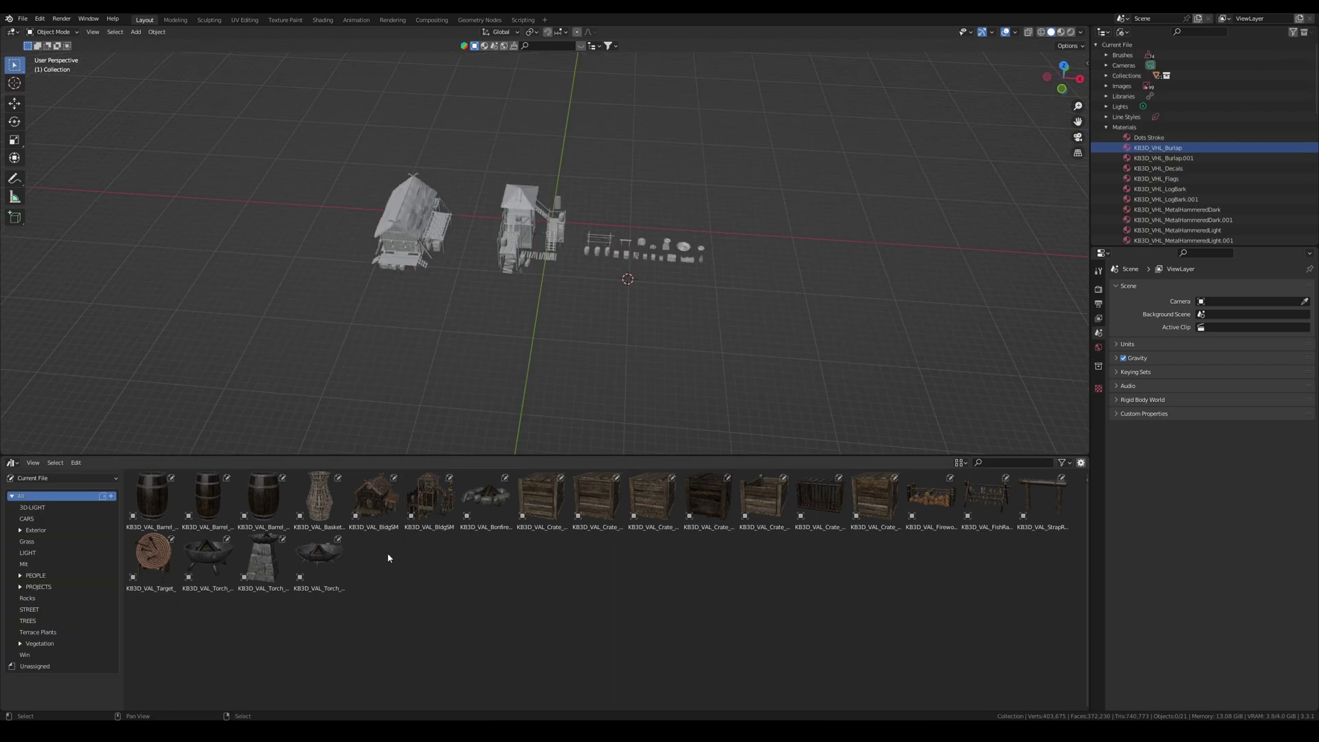
pyautogui.moveTo(313, 733)
pyautogui.click(413, 700)
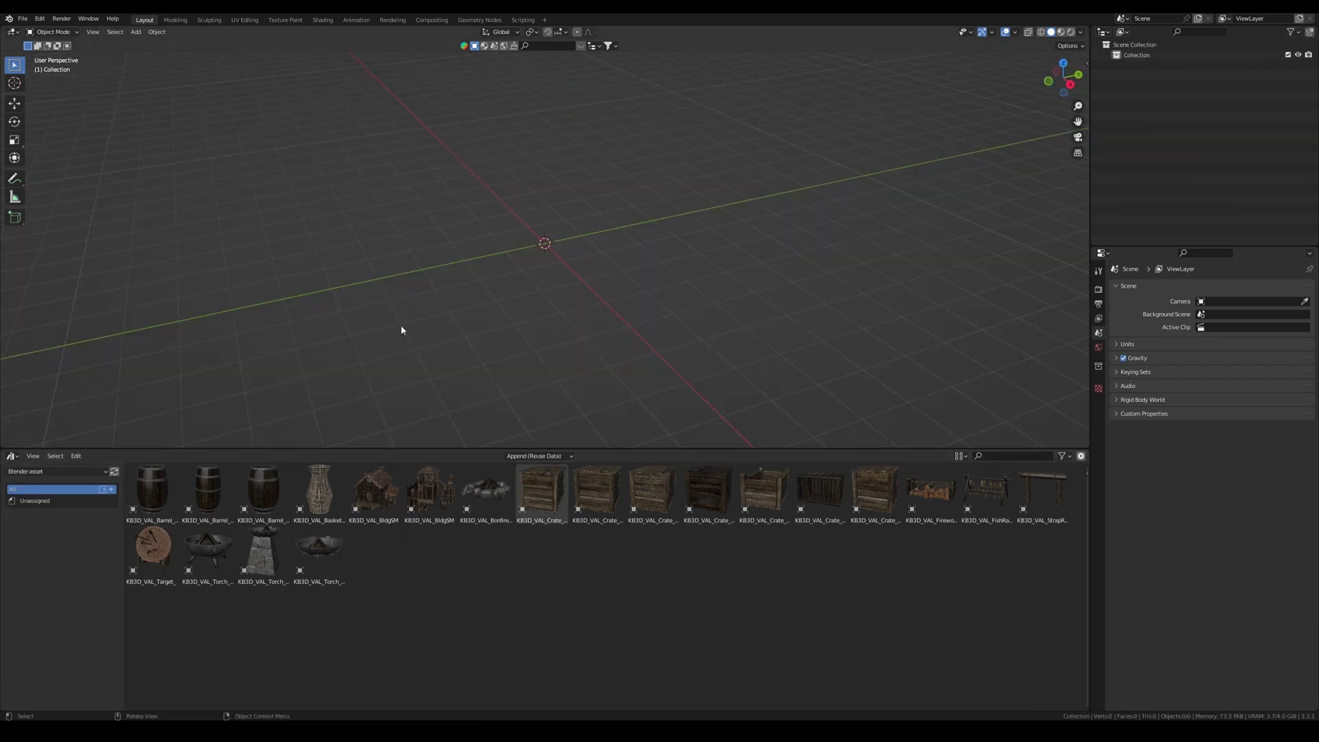
# Step: Place the KB3D_VAL_Crate_A_Main crate and the KB3D_VAL_BldgSM_H_BuildingB house near the origin, and shift the house within the ground plane
pyautogui.moveTo(562, 394); pyautogui.dragTo(478, 270)
pyautogui.moveTo(546, 309); pyautogui.dragTo(514, 322, button='middle')
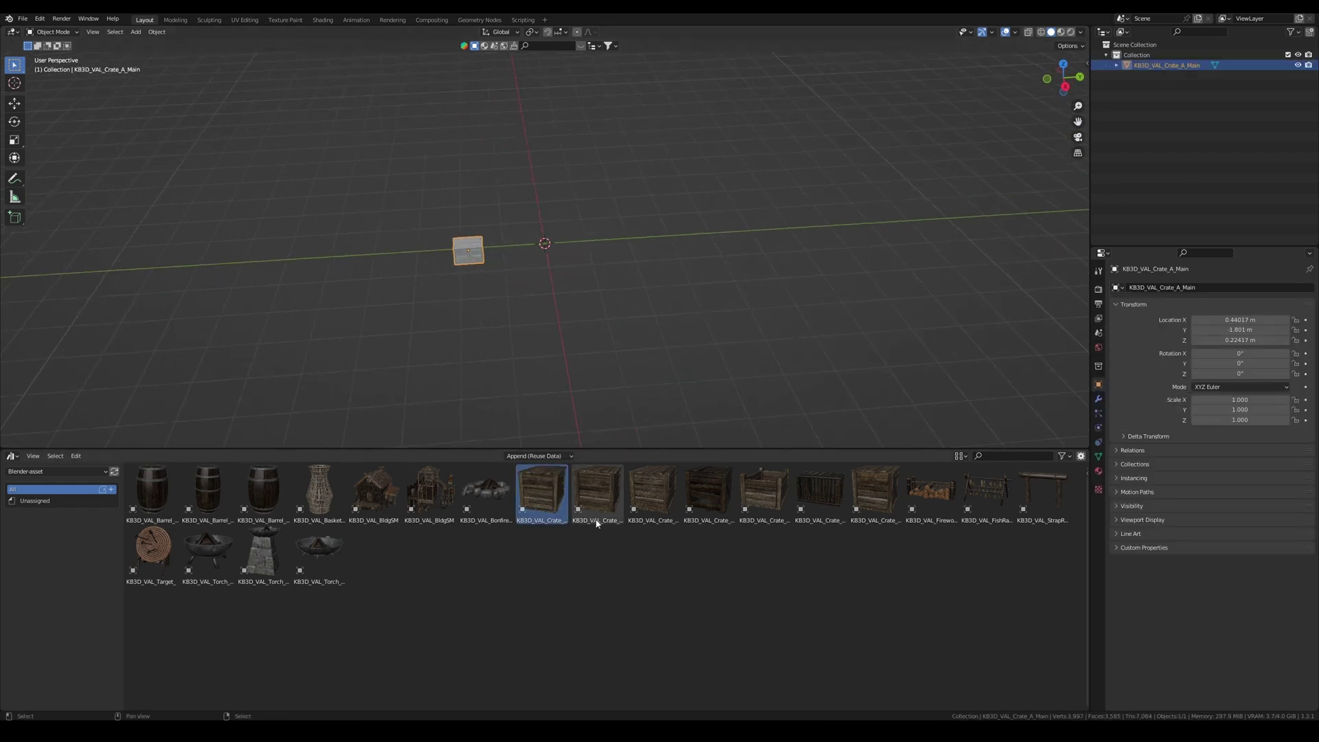
pyautogui.moveTo(375, 492); pyautogui.dragTo(532, 281)
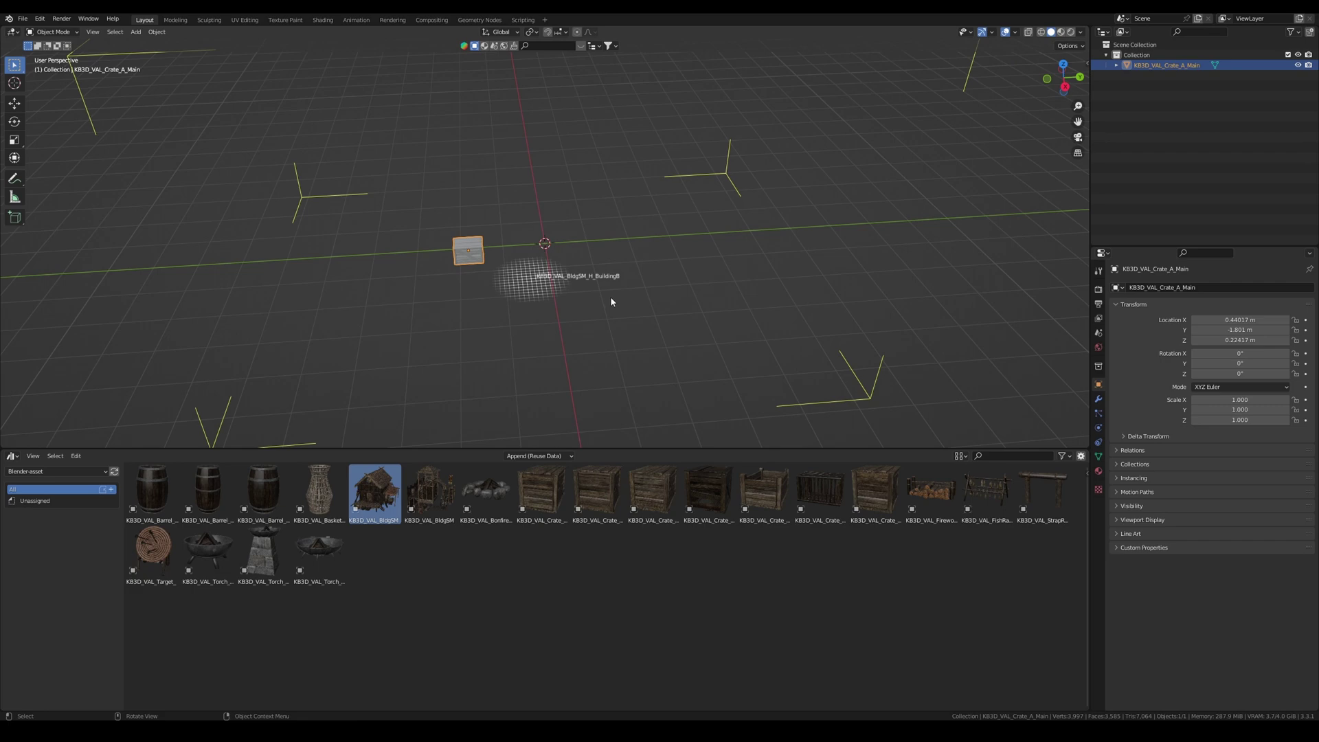
pyautogui.moveTo(613, 302); pyautogui.dragTo(613, 303)
pyautogui.scroll(-3, 613, 303)
pyautogui.moveTo(619, 309); pyautogui.dragTo(572, 348, button='middle')
pyautogui.press('g')
pyautogui.hotkey('shift', 'z')
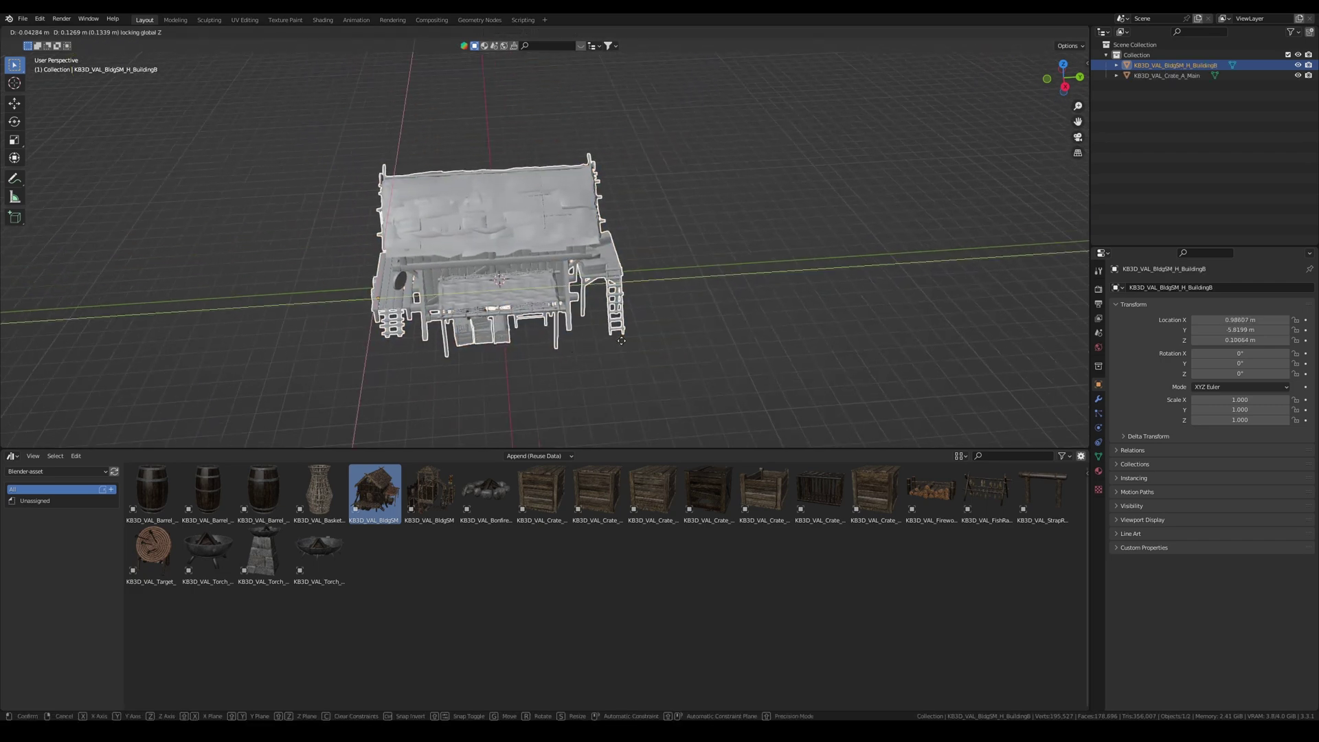
pyautogui.click(712, 329)
# Step: Add the bonfire, basket and stone torch assets from the library around the house
pyautogui.moveTo(604, 323); pyautogui.dragTo(697, 297, button='middle')
pyautogui.moveTo(486, 489); pyautogui.dragTo(544, 325)
pyautogui.scroll(3, 544, 324)
pyautogui.moveTo(544, 325); pyautogui.dragTo(592, 291, button='middle')
pyautogui.moveTo(321, 512); pyautogui.dragTo(474, 285)
pyautogui.moveTo(474, 289); pyautogui.dragTo(547, 304, button='middle')
pyautogui.moveTo(274, 557); pyautogui.dragTo(555, 326)
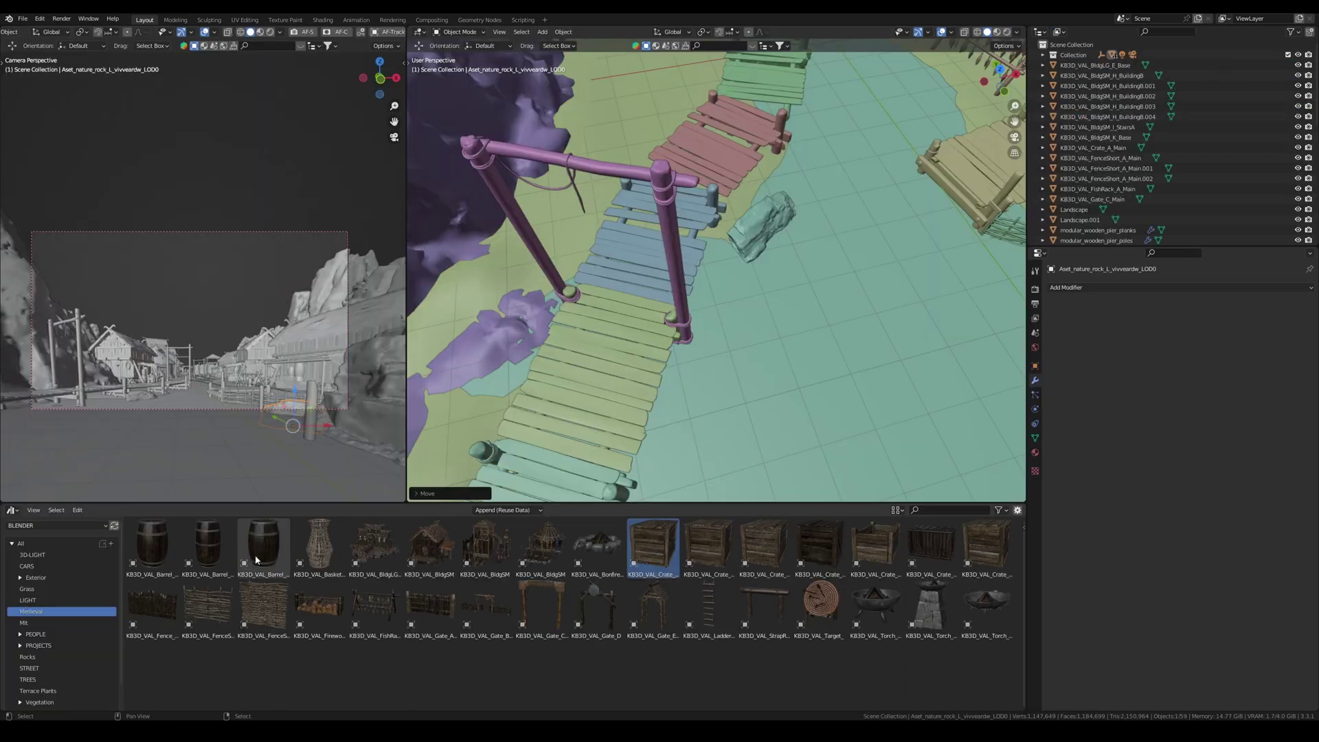
# Step: In the village scene, place KB3D_VAL_Barrel_C_Main, KB3D_VAL_Basket_A_Main and KB3D_VAL_Barrel_B_Main on the pier near the rope gate
pyautogui.moveTo(263, 543); pyautogui.dragTo(631, 389)
pyautogui.moveTo(633, 429); pyautogui.dragTo(619, 385, button='middle')
pyautogui.moveTo(323, 546); pyautogui.dragTo(692, 368)
pyautogui.moveTo(692, 368); pyautogui.dragTo(646, 385, button='middle')
pyautogui.moveTo(679, 316); pyautogui.dragTo(673, 320)
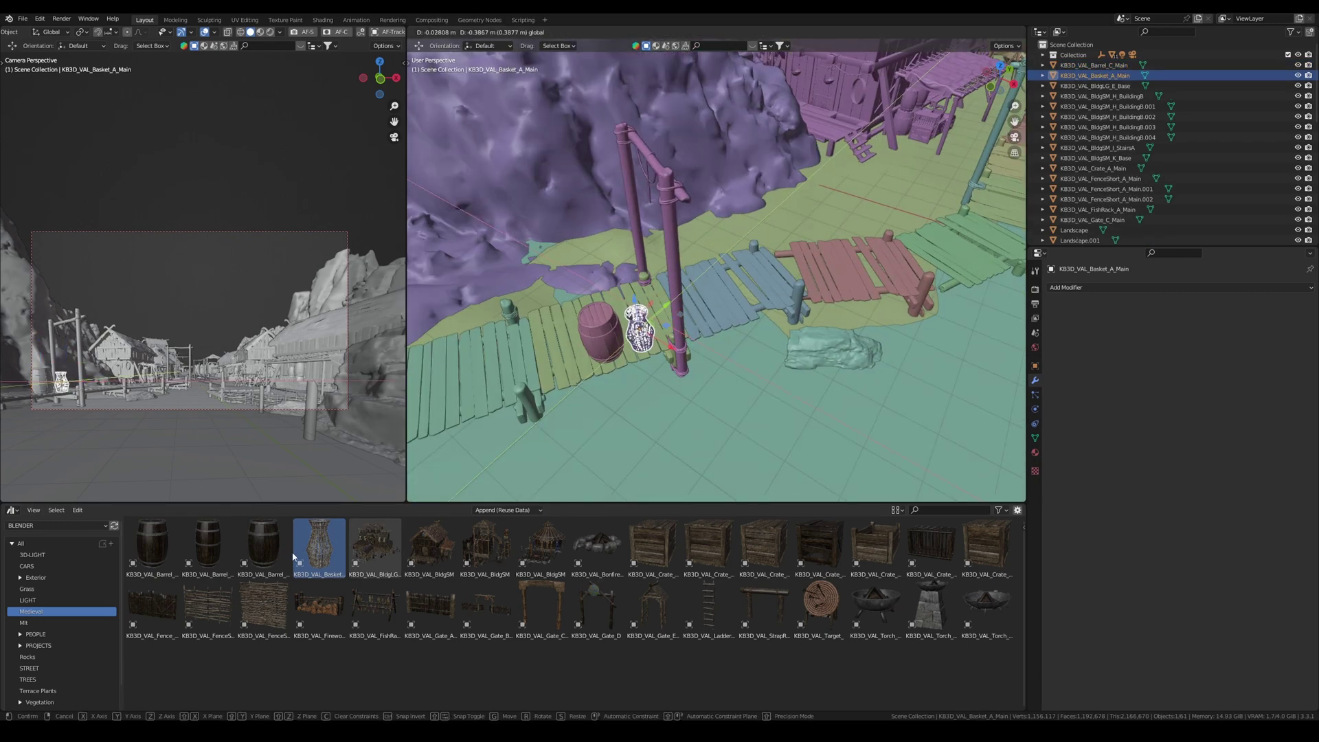
pyautogui.click(323, 550)
pyautogui.moveTo(217, 534); pyautogui.dragTo(722, 323)
pyautogui.moveTo(721, 323); pyautogui.dragTo(680, 364, button='middle')
# Step: Place a KB3D_VAL_Crate_A_Main crate on the pier across the river, adjust its position, and add a KB3D_VAL_Crate_B_Main crate beside it
pyautogui.moveTo(653, 546); pyautogui.dragTo(878, 422)
pyautogui.moveTo(878, 423); pyautogui.dragTo(766, 393, button='middle')
pyautogui.press('g')
pyautogui.click(752, 410)
pyautogui.moveTo(708, 546); pyautogui.dragTo(761, 400)
# Step: Add KB3D_VAL_Crate_C_Main to the pier area, rotate it about the vertical axis, and place KB3D_VAL_Crate_D_Main on the same pier
pyautogui.moveTo(764, 546); pyautogui.dragTo(739, 411)
pyautogui.moveTo(739, 411); pyautogui.dragTo(811, 413, button='middle')
pyautogui.press('r')
pyautogui.press('z')
pyautogui.click(841, 406)
pyautogui.moveTo(819, 548); pyautogui.dragTo(806, 381)
pyautogui.click(808, 377)
pyautogui.moveTo(808, 377); pyautogui.dragTo(755, 385, button='middle')
# Step: Place another KB3D_VAL_Crate_C_Main crate on the boardwalk beside the distant gate frame and adjust its position
pyautogui.moveTo(764, 547); pyautogui.dragTo(701, 269)
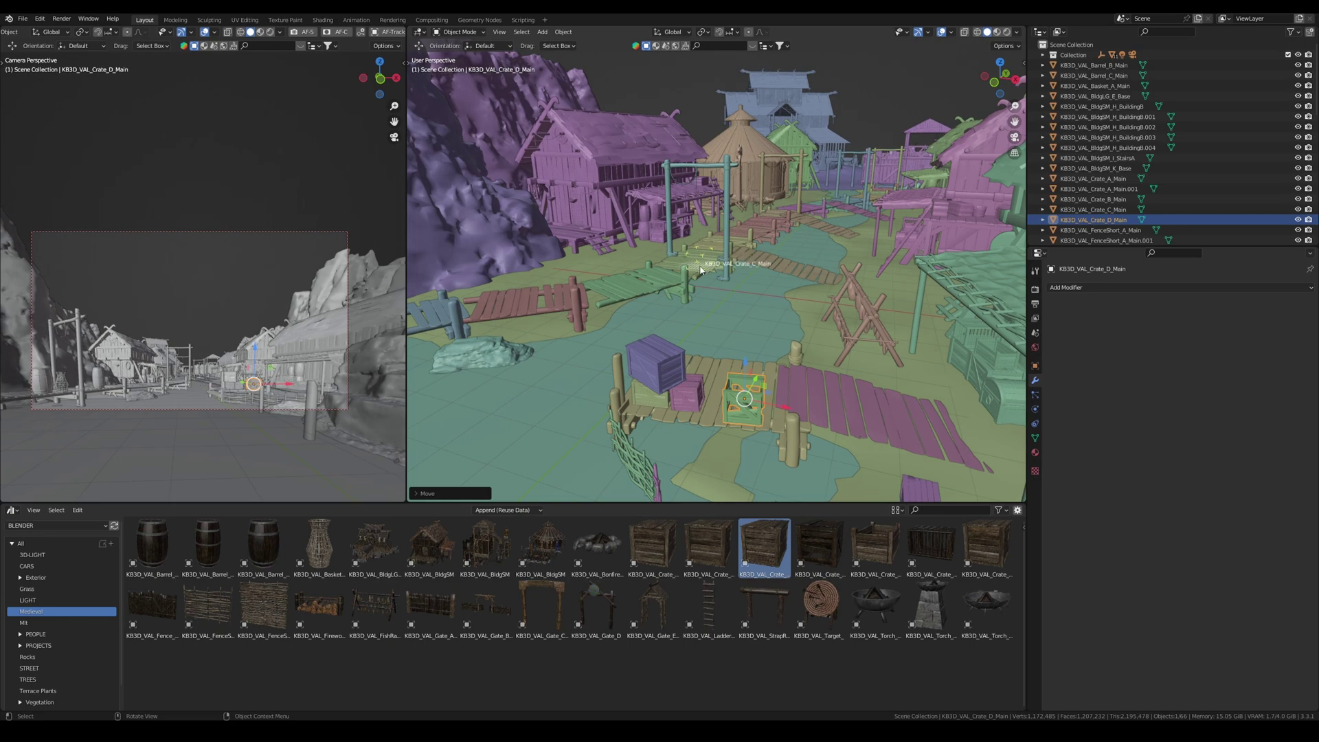
pyautogui.moveTo(718, 343); pyautogui.dragTo(732, 413, button='middle')
pyautogui.press('g')
pyautogui.click(727, 302)
pyautogui.moveTo(727, 302); pyautogui.dragTo(656, 344, button='middle')
# Step: Place another KB3D_VAL_Crate_A_Main crate on the boardwalk facing the large house, and add a different crate variant farther along
pyautogui.moveTo(655, 549); pyautogui.dragTo(762, 337)
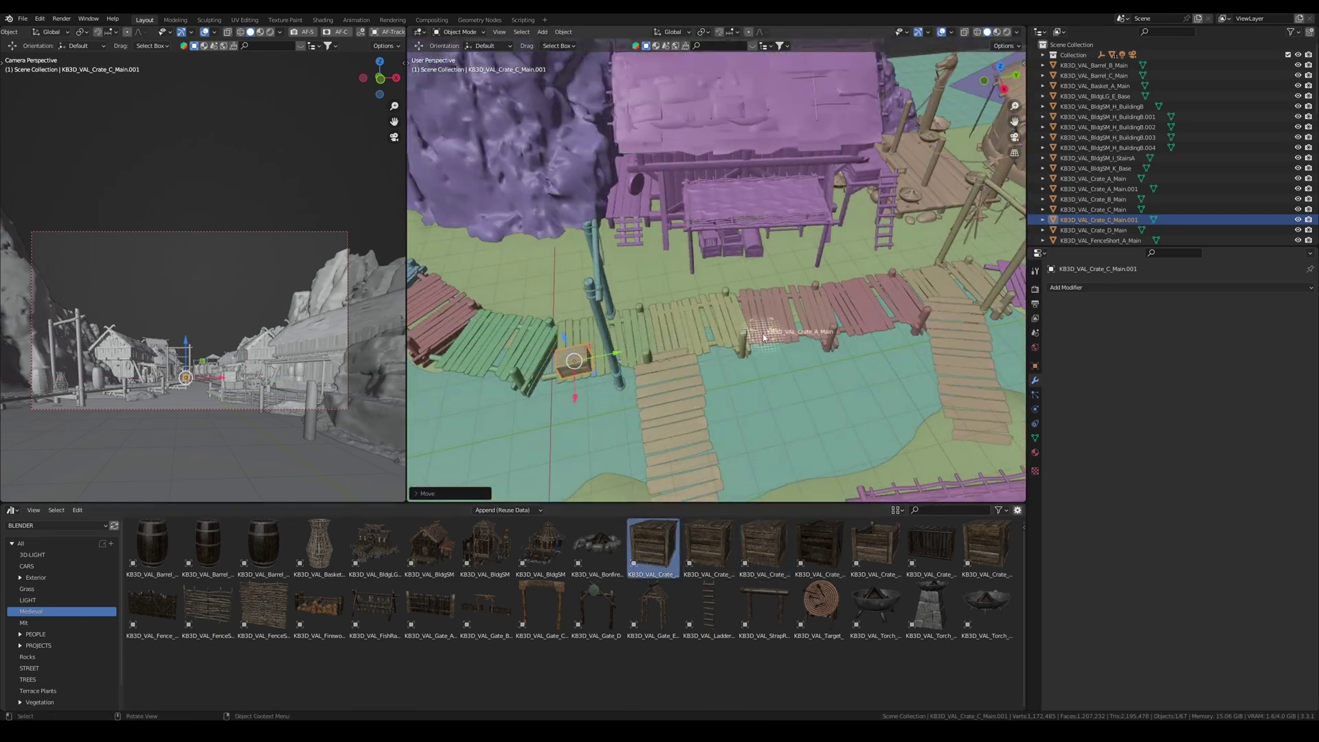
pyautogui.press('g')
pyautogui.click(790, 337)
pyautogui.moveTo(790, 337); pyautogui.dragTo(934, 351, button='middle')
pyautogui.keyDown('shift'); pyautogui.moveTo(934, 351); pyautogui.dragTo(777, 474, button='middle'); pyautogui.keyUp('shift')
pyautogui.moveTo(990, 553); pyautogui.dragTo(729, 326)
pyautogui.moveTo(728, 326); pyautogui.dragTo(447, 542, button='middle')
# Step: Place a KB3D_VAL_FenceShort_B_Main fence on the riverbank near the house and position it in the top view
pyautogui.moveTo(264, 605); pyautogui.dragTo(829, 194)
pyautogui.press('`')
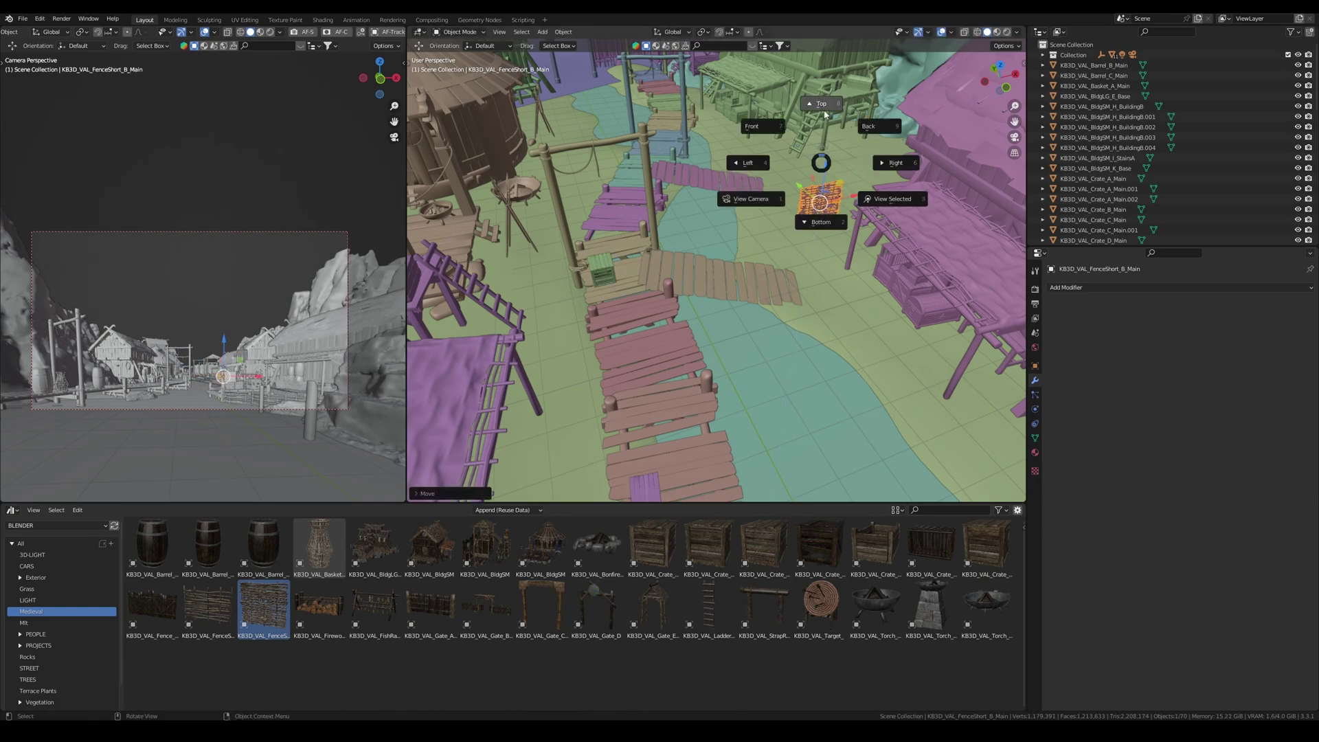
pyautogui.click(828, 131)
pyautogui.press('g')
pyautogui.click(903, 339)
pyautogui.moveTo(904, 339); pyautogui.dragTo(831, 323, button='middle')
# Step: Extend the fence with two duplicates, moving and rotating each one to form a winding run toward the pier
pyautogui.hotkey('shift', 'd')
pyautogui.click(769, 309)
pyautogui.press('r')
pyautogui.click(766, 320)
pyautogui.press('g')
pyautogui.click(770, 294)
pyautogui.hotkey('shift', 'd')
pyautogui.press('r')
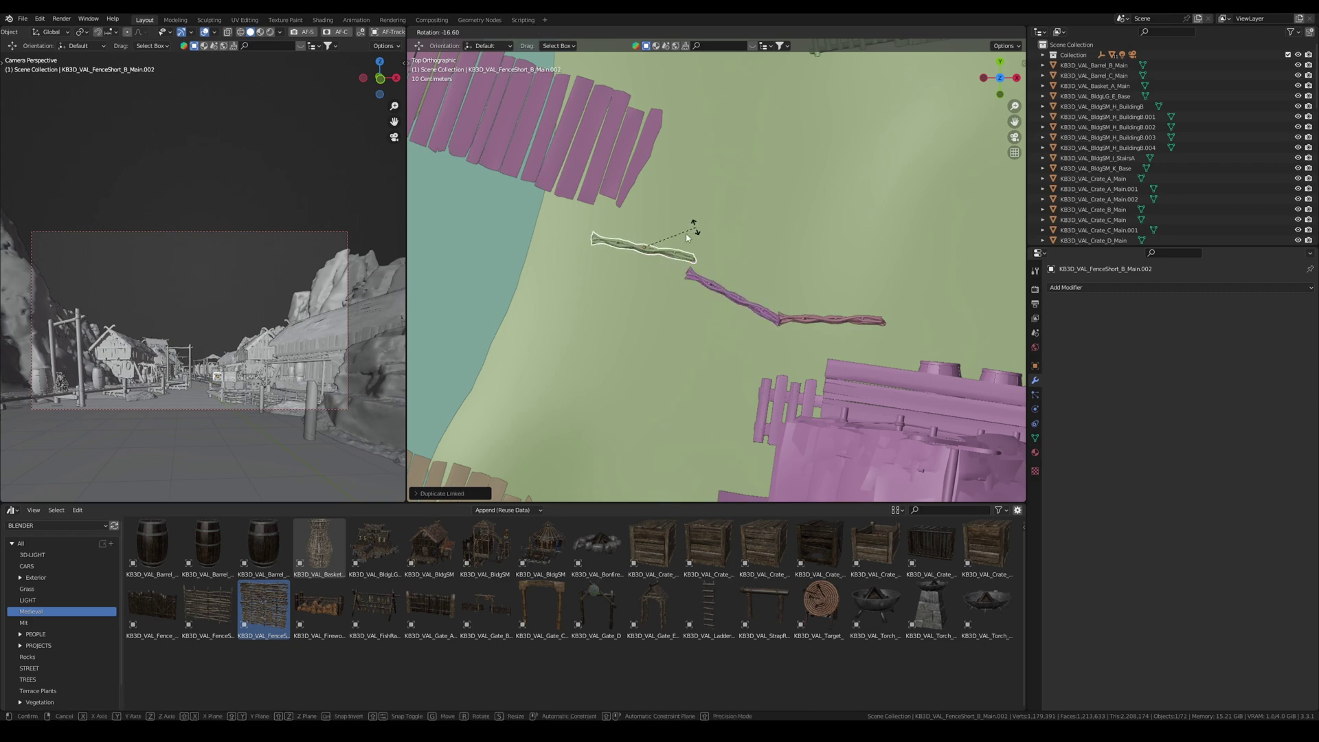
pyautogui.click(663, 261)
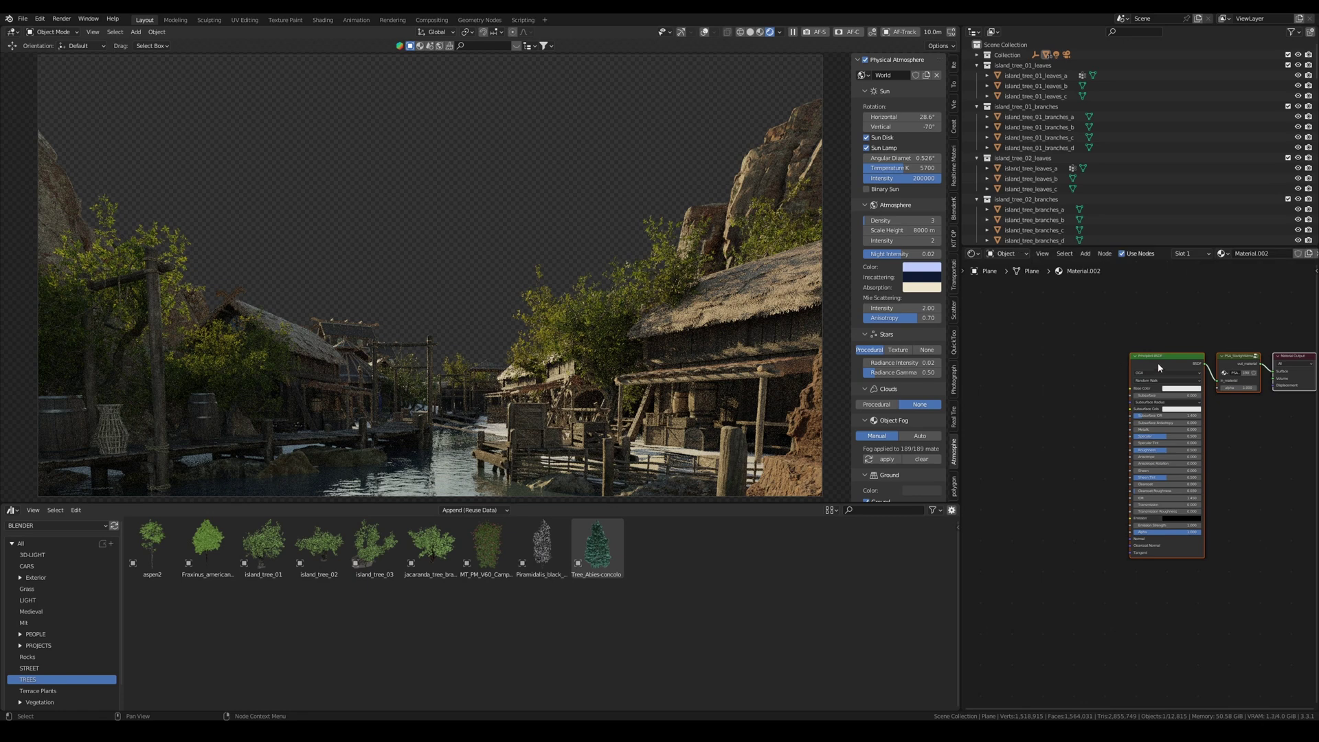
# Step: Add the Ground_Stone albedo texture to the terrain plane's material and connect it to the Principled BSDF's Base Color
pyautogui.click(1075, 392)
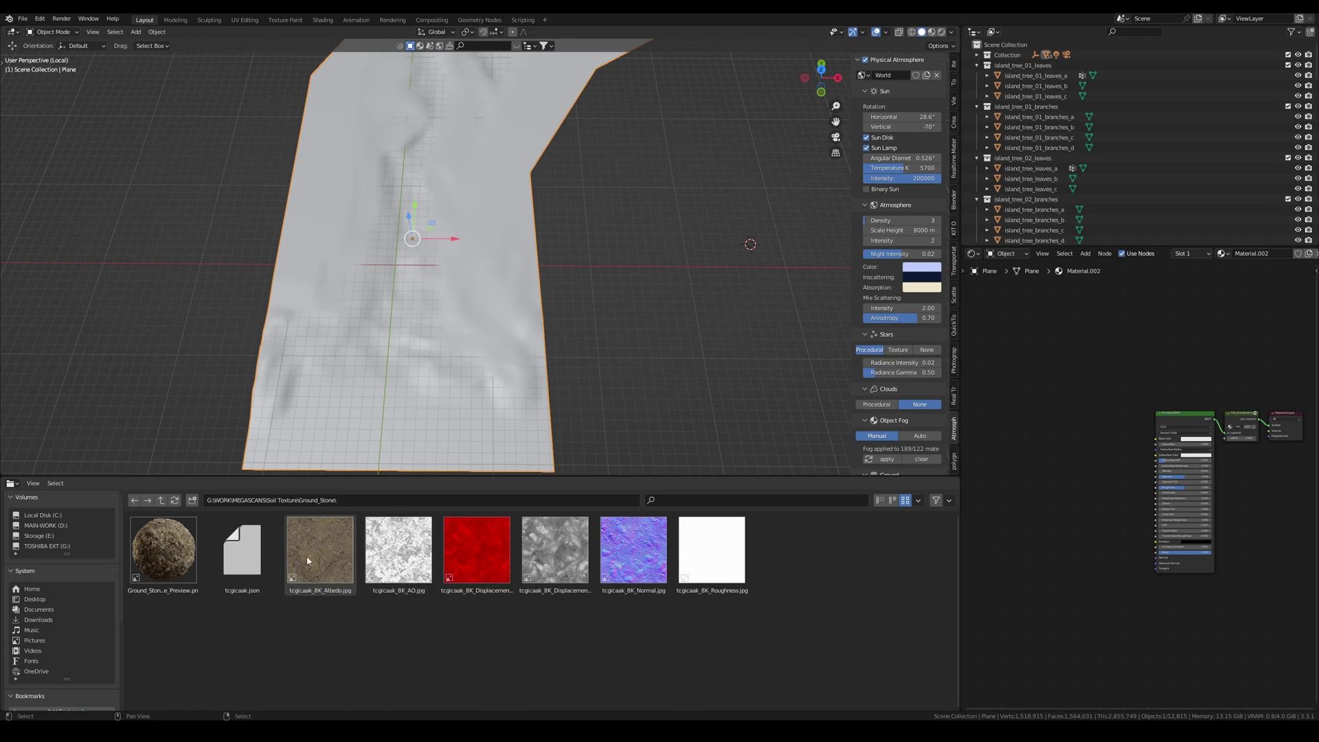
pyautogui.moveTo(320, 550); pyautogui.dragTo(1109, 440)
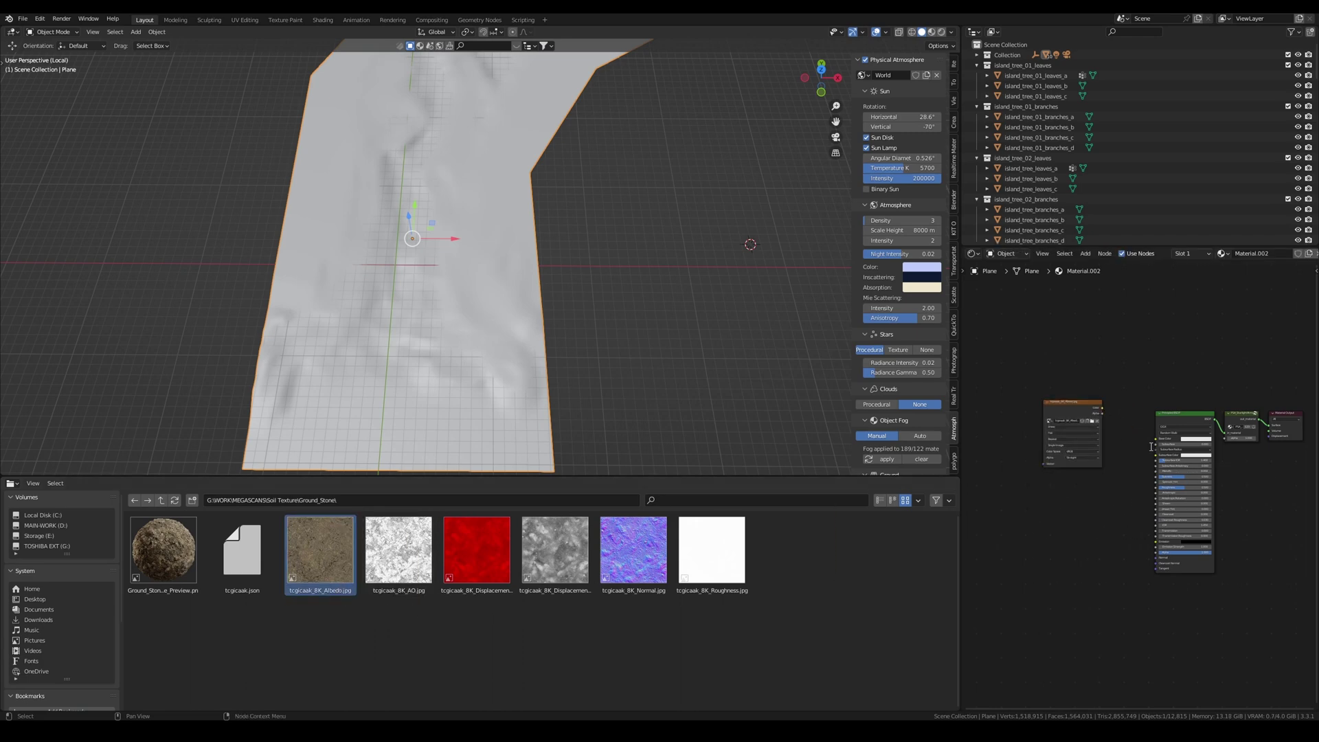
pyautogui.scroll(1, 1137, 457)
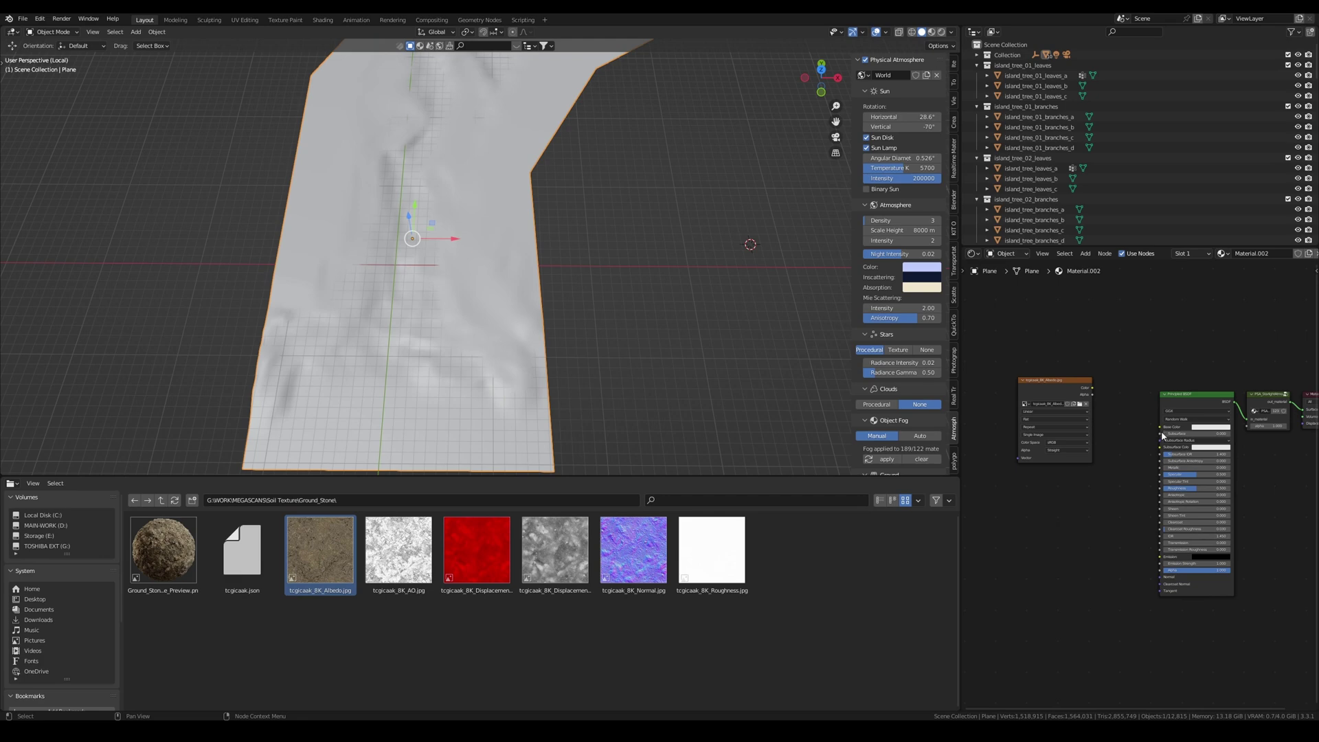
pyautogui.scroll(-2, 627, 310)
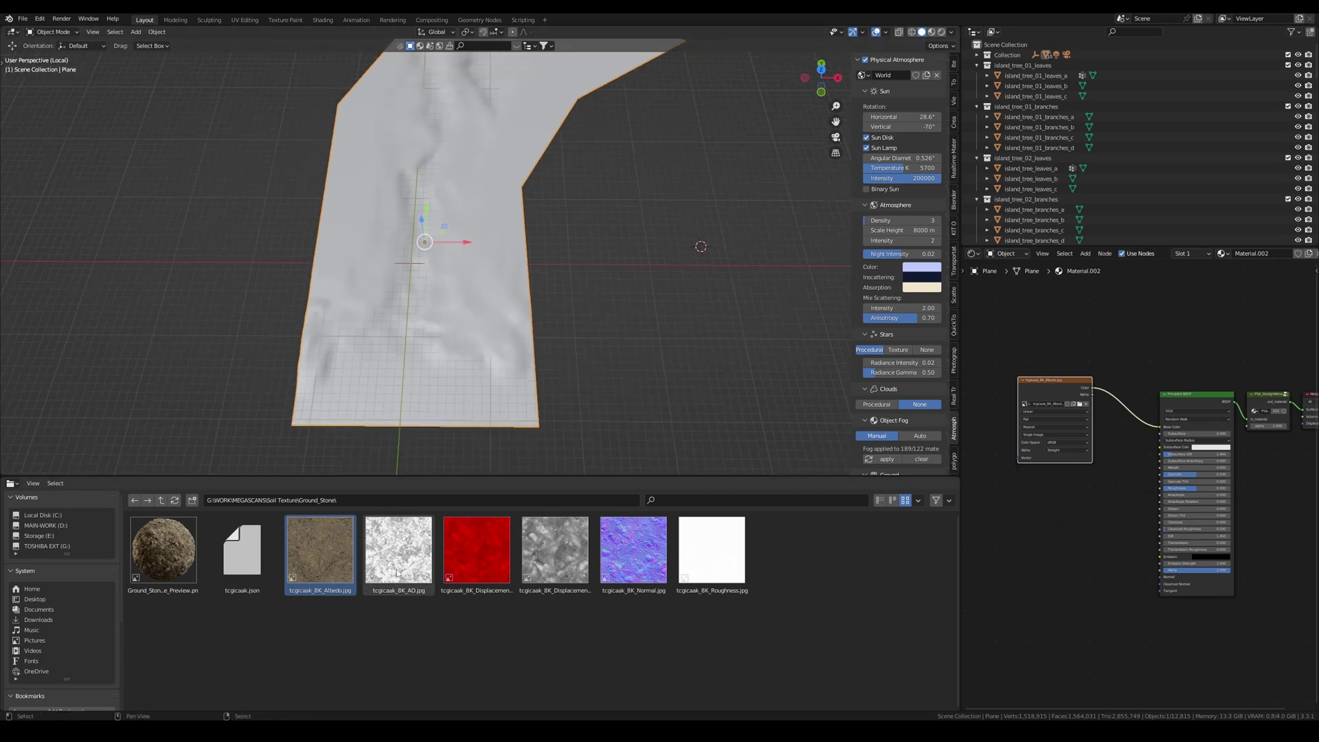
# Step: Add the Ground_Stone normal texture to the material and connect it to the Principled BSDF's Normal input
pyautogui.moveTo(624, 560); pyautogui.dragTo(1117, 560)
pyautogui.click(1082, 560)
pyautogui.click(1135, 621)
# Step: Insert a Bump node between the normal texture and the Principled BSDF
pyautogui.hotkey('shift', 'a')
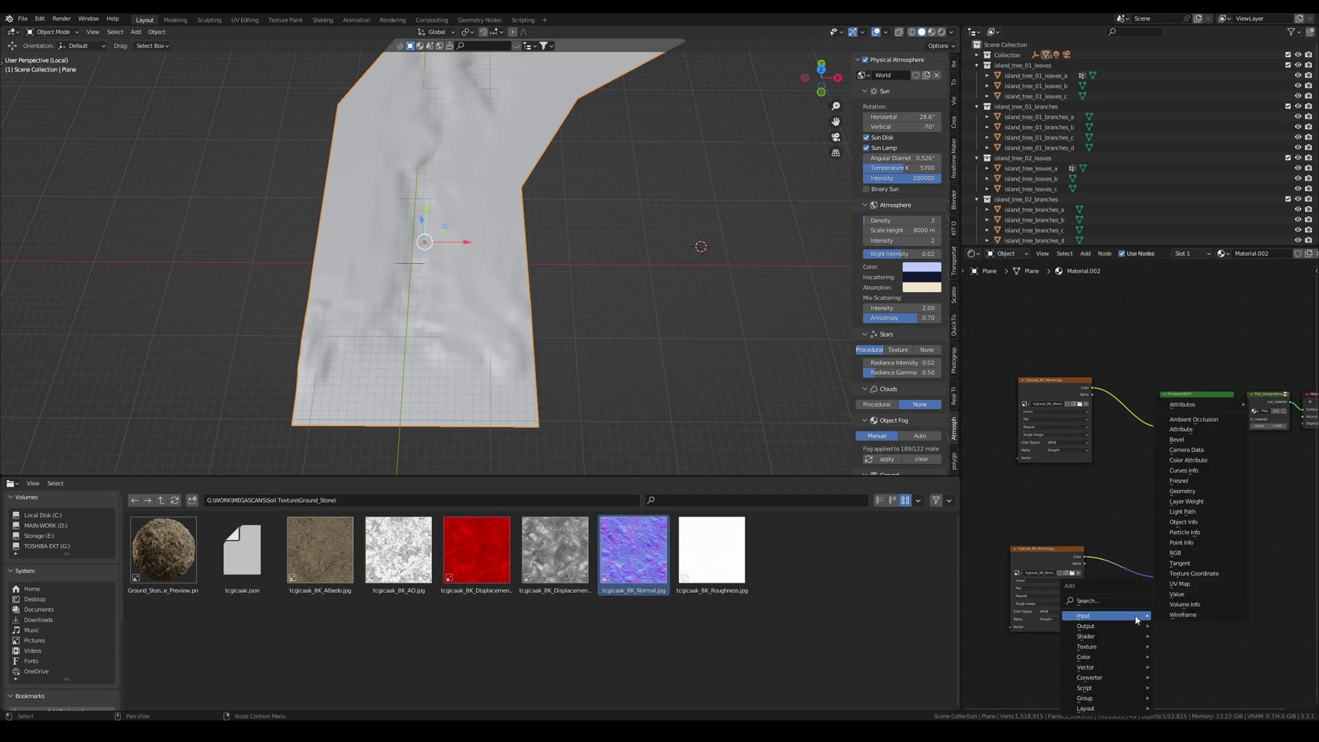
pyautogui.click(1125, 603)
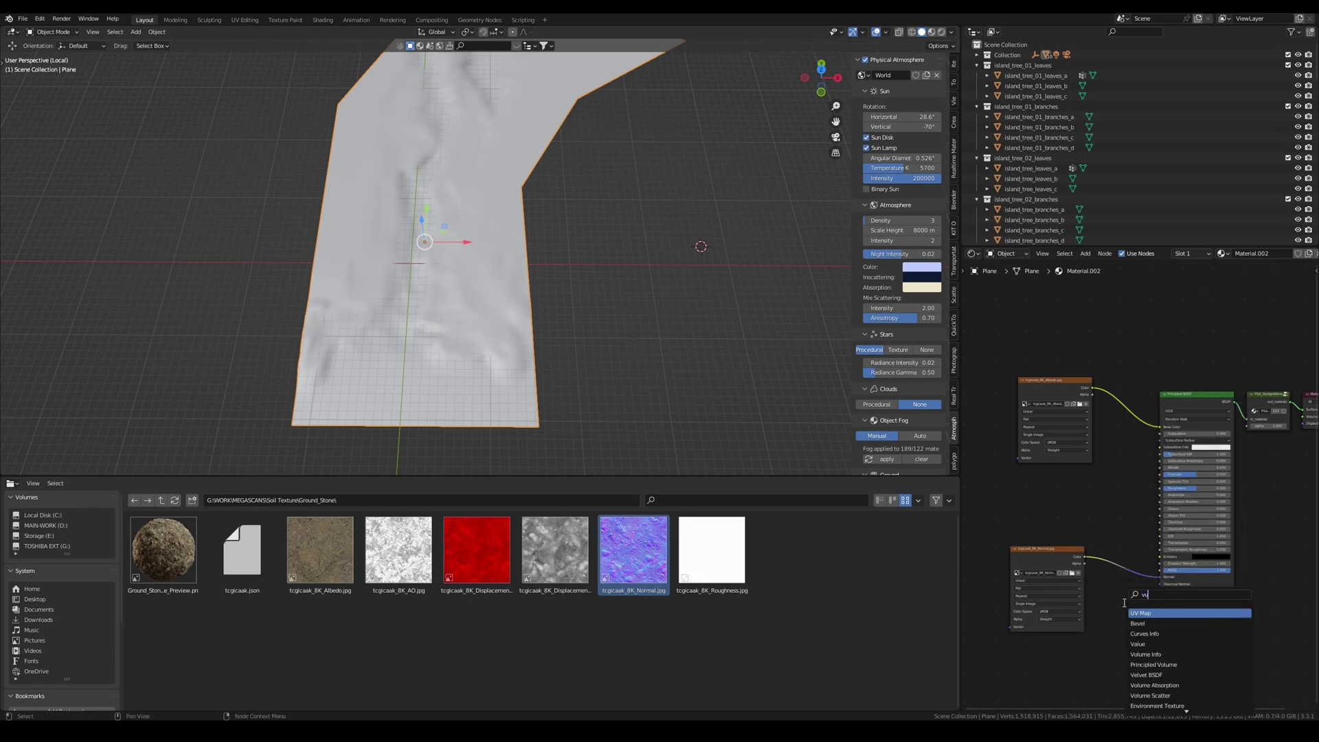
pyautogui.write('bu')
pyautogui.press('Return')
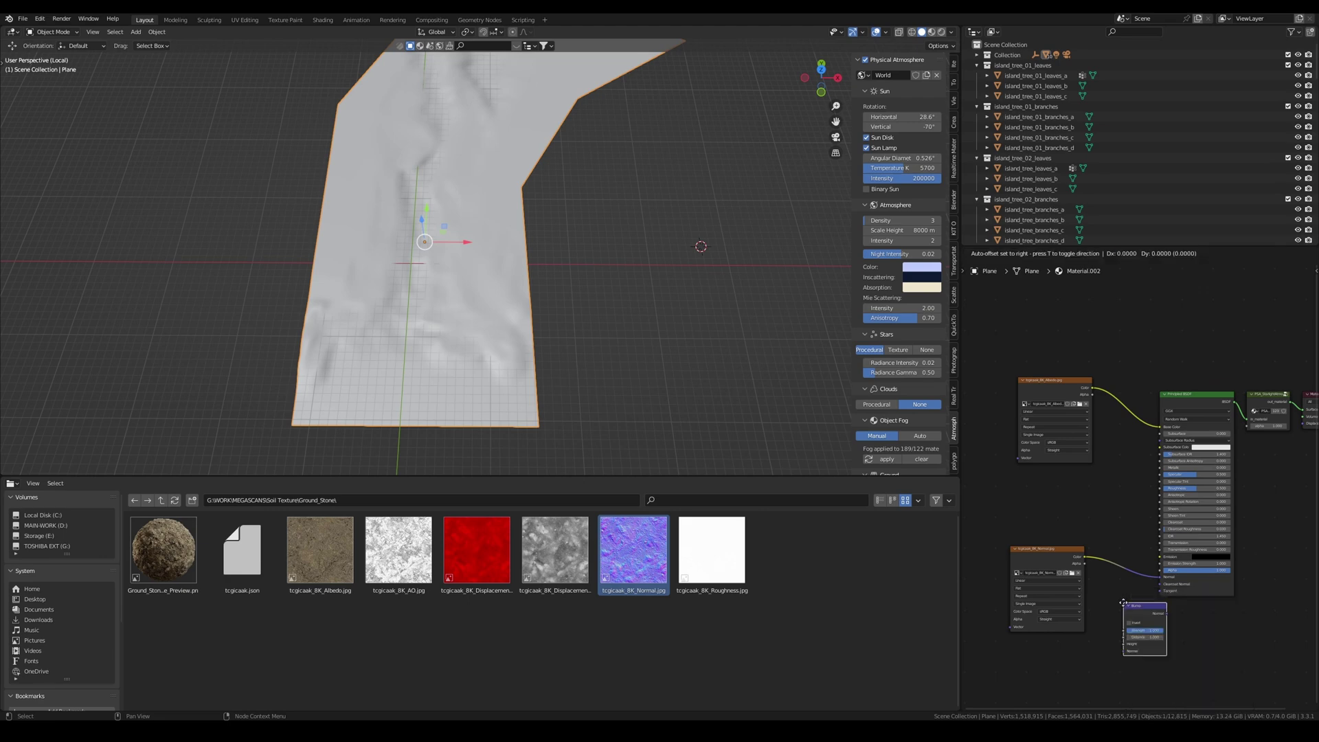
pyautogui.click(1117, 544)
pyautogui.moveTo(1117, 543); pyautogui.dragTo(1195, 543, button='middle')
pyautogui.moveTo(1128, 389); pyautogui.dragTo(1120, 388)
# Step: Add the greyscale Ground_Stone displacement texture to the material and wire it up for displacement
pyautogui.moveTo(555, 550); pyautogui.dragTo(1219, 668)
pyautogui.scroll(-3, 1226, 663)
pyautogui.moveTo(1233, 656); pyautogui.dragTo(1129, 638, button='middle')
pyautogui.moveTo(1122, 619); pyautogui.dragTo(1086, 618)
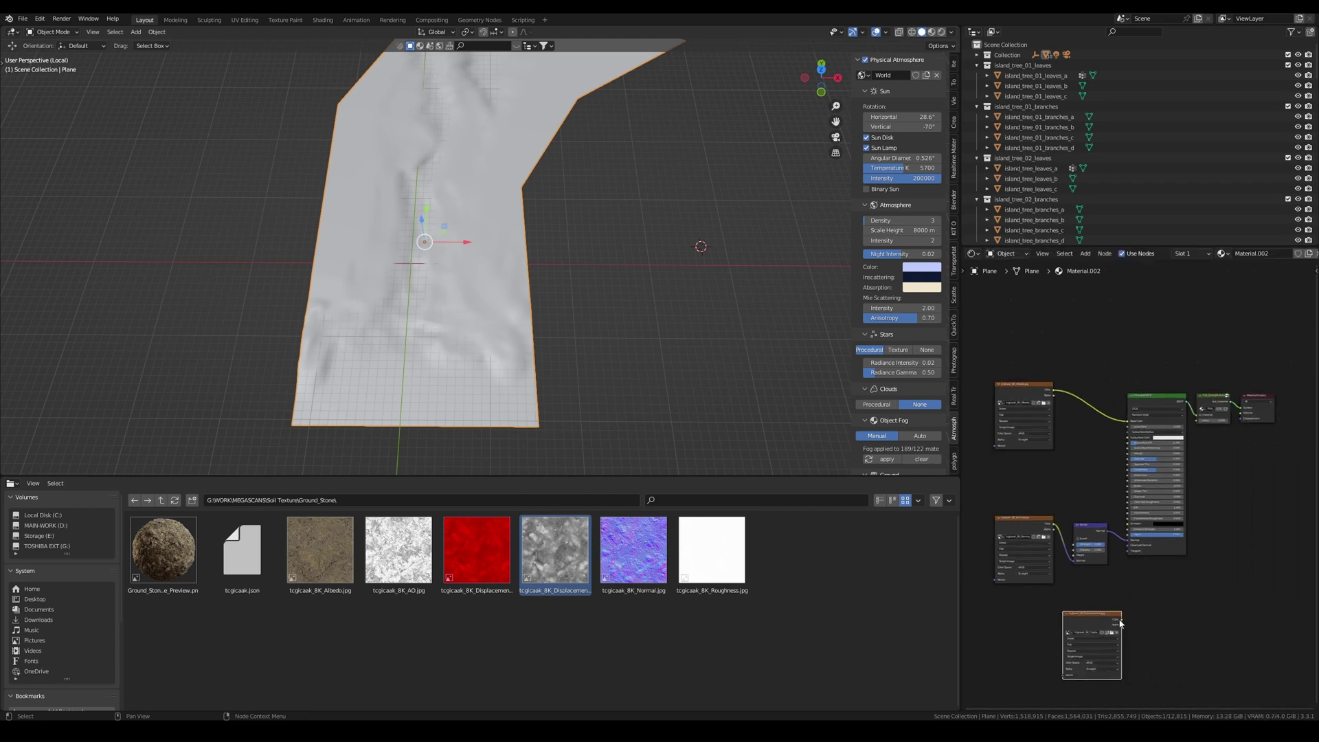
pyautogui.moveTo(1239, 415); pyautogui.dragTo(1220, 592)
pyautogui.press('Return')
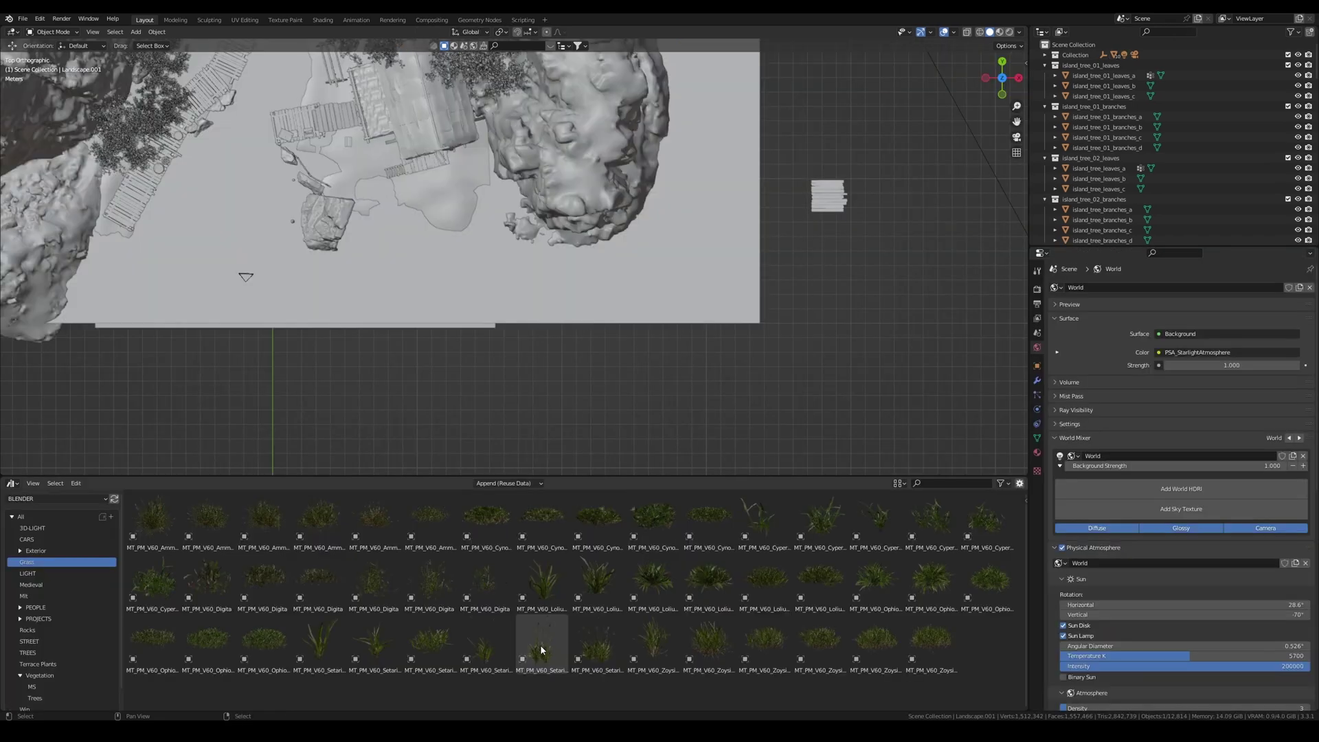
# Step: Place two grass clumps from the library's Grass category on the empty ground outside the landscape
pyautogui.moveTo(651, 643); pyautogui.dragTo(586, 372)
pyautogui.moveTo(706, 654); pyautogui.dragTo(590, 372)
pyautogui.press('KP_Decimal')
pyautogui.scroll(-4, 609, 392)
pyautogui.moveTo(525, 239); pyautogui.dragTo(298, 195)
pyautogui.keyDown('shift'); pyautogui.moveTo(656, 330); pyautogui.dragTo(838, 339, button='middle'); pyautogui.keyUp('shift')
# Step: Add four more grass clumps from different Grass assets outside the landscape, rescaling one of them
pyautogui.moveTo(159, 577); pyautogui.dragTo(583, 232)
pyautogui.moveTo(172, 517); pyautogui.dragTo(761, 243)
pyautogui.moveTo(264, 521); pyautogui.dragTo(900, 237)
pyautogui.press('s')
pyautogui.click(922, 264)
pyautogui.moveTo(686, 393); pyautogui.dragTo(697, 312, button='middle')
pyautogui.moveTo(893, 647); pyautogui.dragTo(864, 391)
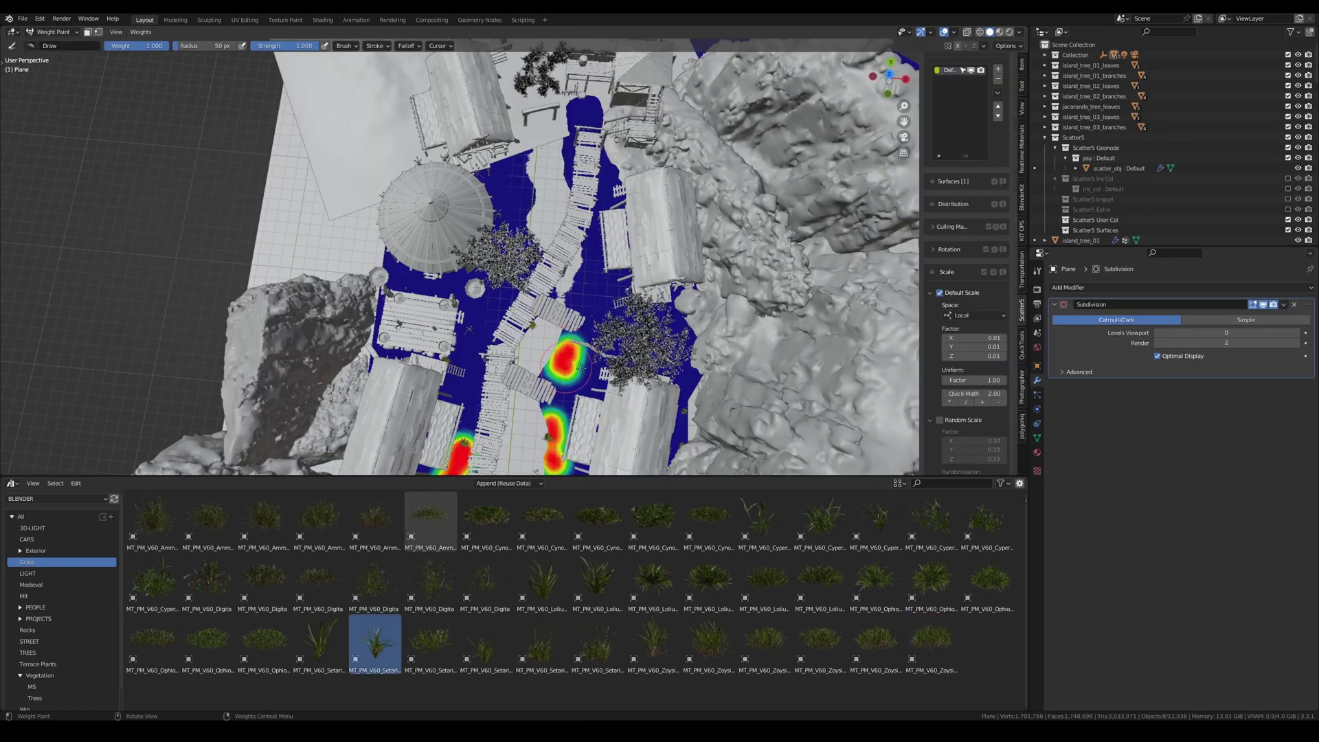
# Step: Paint scatter weight onto the terrain plane along both sides of the walkways and check it from the camera
pyautogui.moveTo(601, 302); pyautogui.dragTo(593, 278)
pyautogui.moveTo(508, 285); pyautogui.dragTo(463, 336)
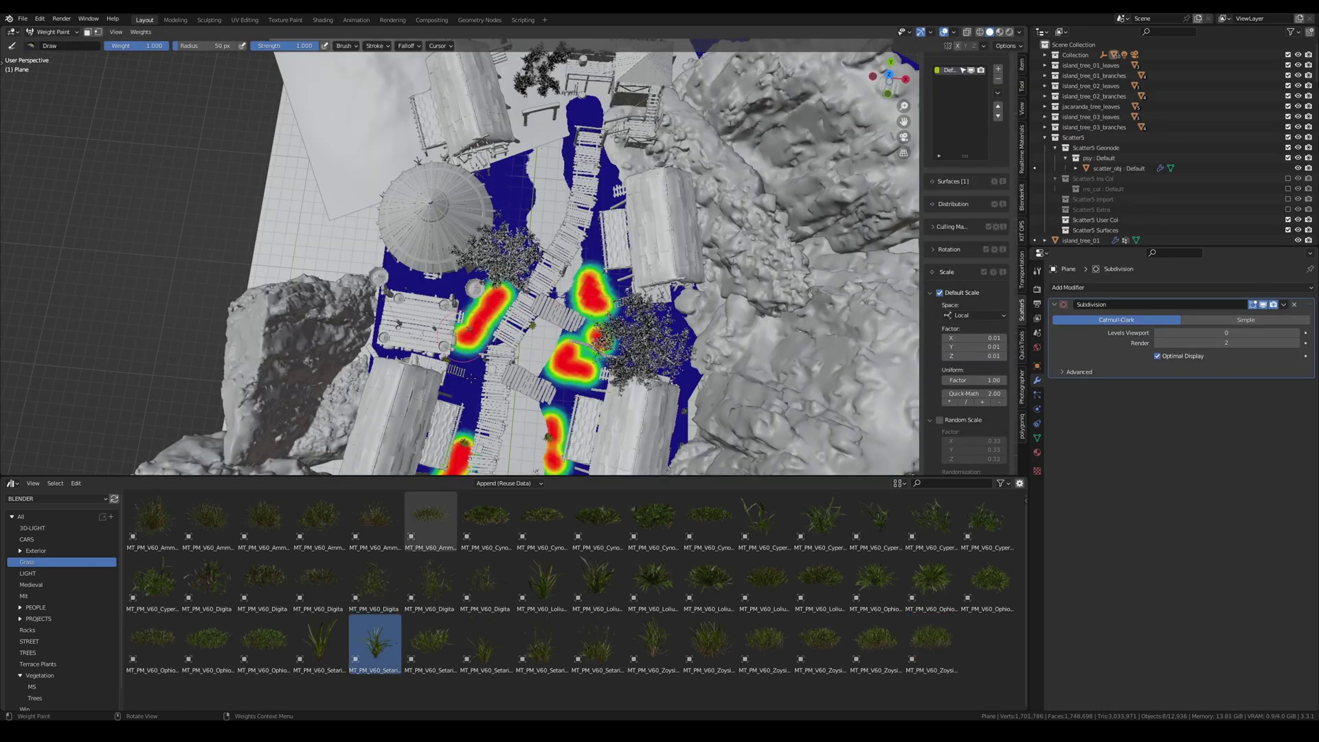
pyautogui.press('KP_0')
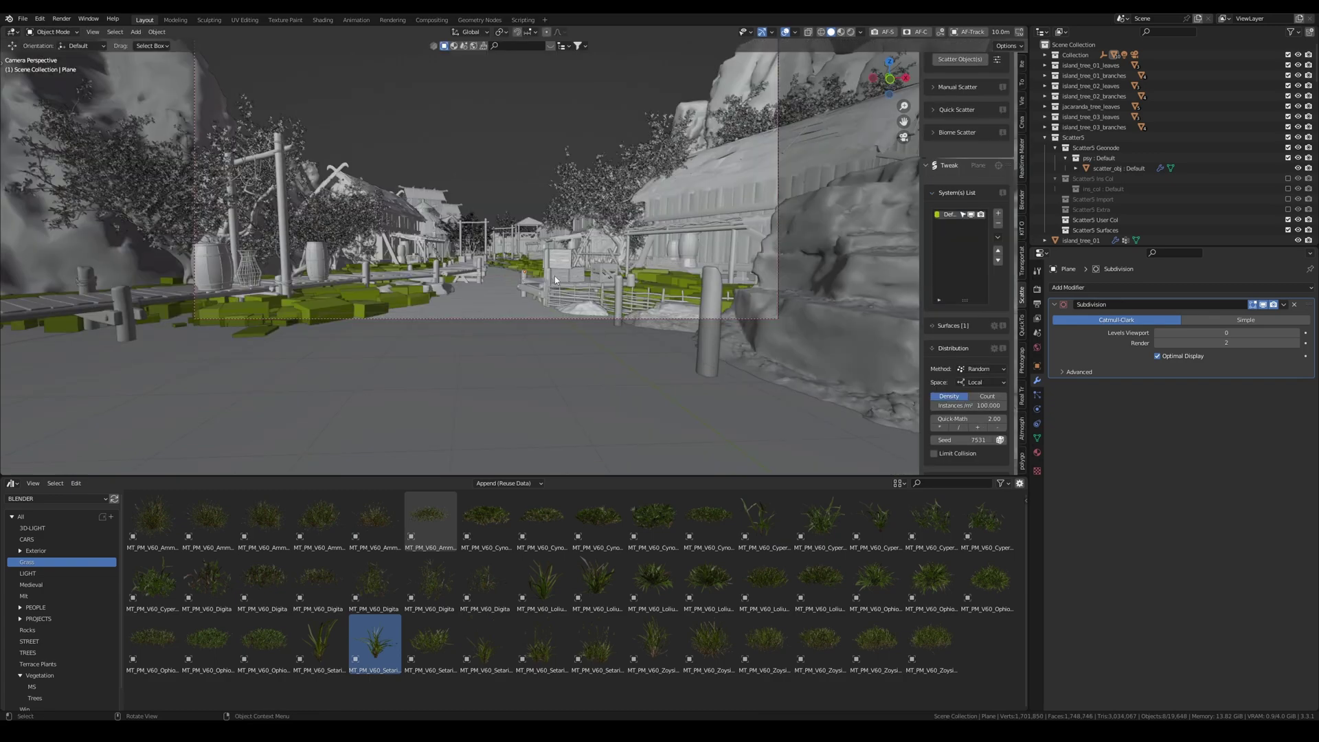
# Step: Erase scatter weight with the Subtract brush over the water beside the boardwalk and around the riverside rocks
pyautogui.moveTo(555, 280); pyautogui.dragTo(559, 364, button='middle')
pyautogui.scroll(4, 560, 275)
pyautogui.hotkey('ctrl', 'Tab')
pyautogui.click(479, 176)
pyautogui.click(31, 46)
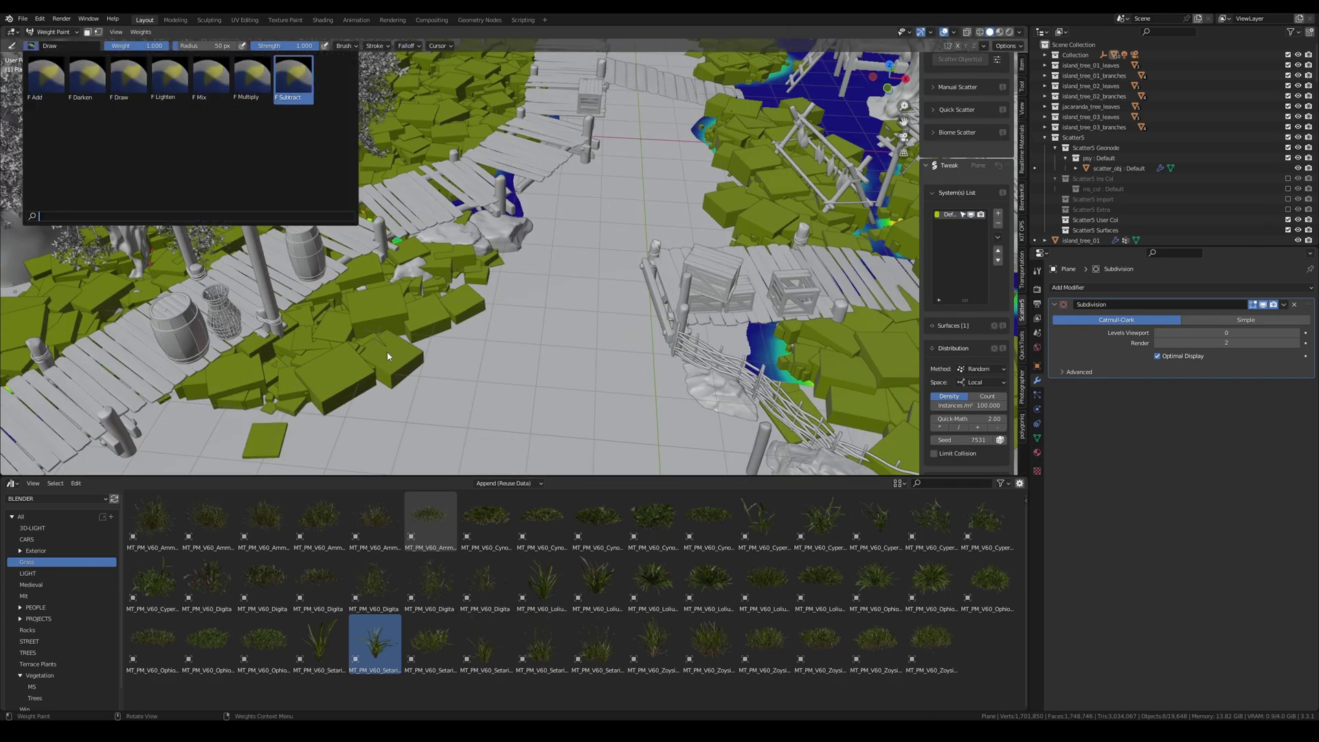
pyautogui.moveTo(393, 359)
pyautogui.mouseDown()
pyautogui.moveTo(302, 385)
pyautogui.moveTo(286, 438)
pyautogui.mouseUp()
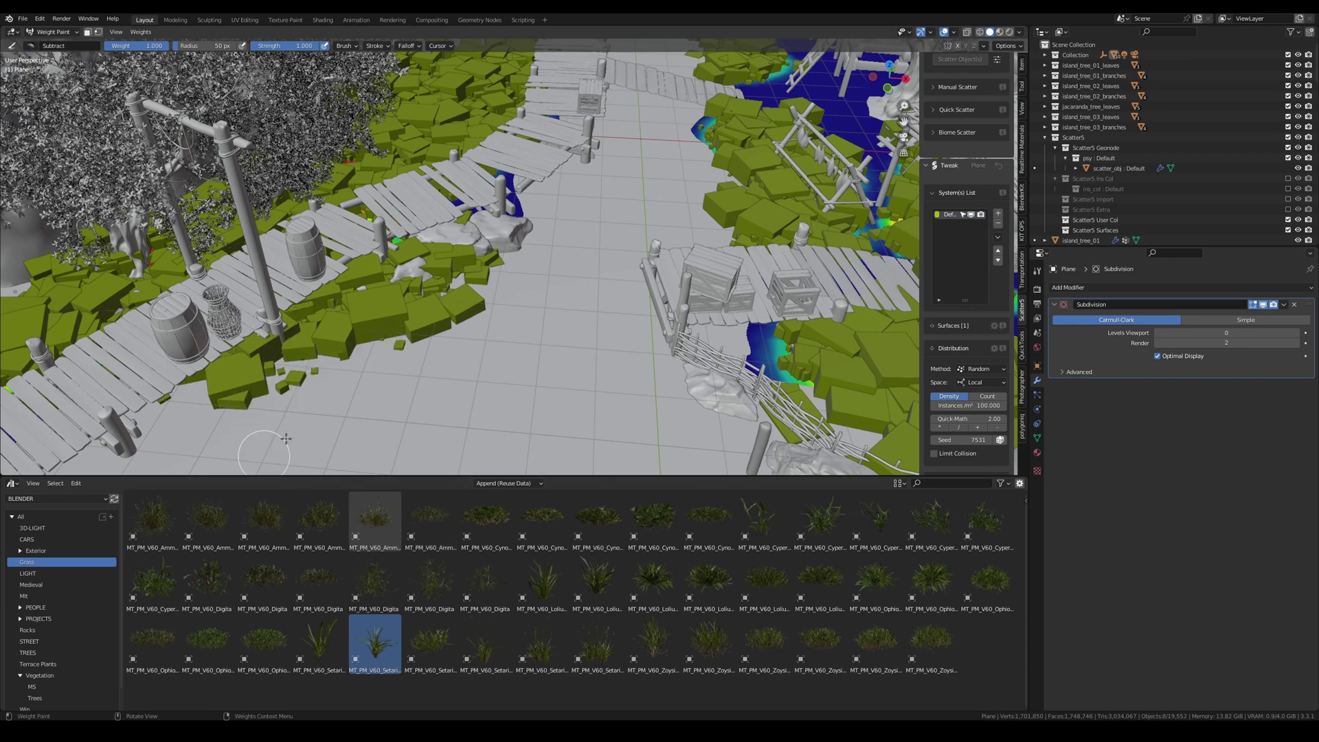
pyautogui.moveTo(423, 226)
pyautogui.mouseDown()
pyautogui.moveTo(440, 275)
pyautogui.moveTo(454, 257)
pyautogui.mouseUp()
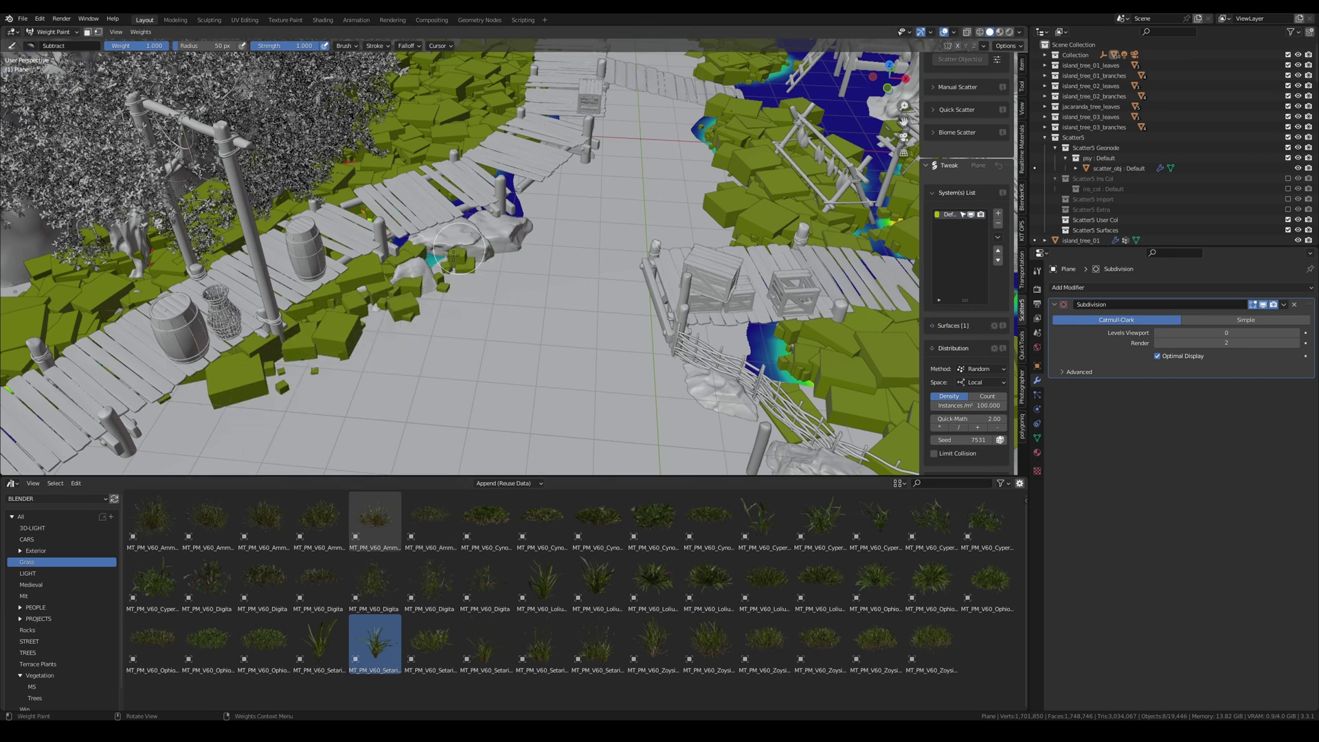
pyautogui.moveTo(332, 342); pyautogui.dragTo(230, 379)
pyautogui.click(30, 45)
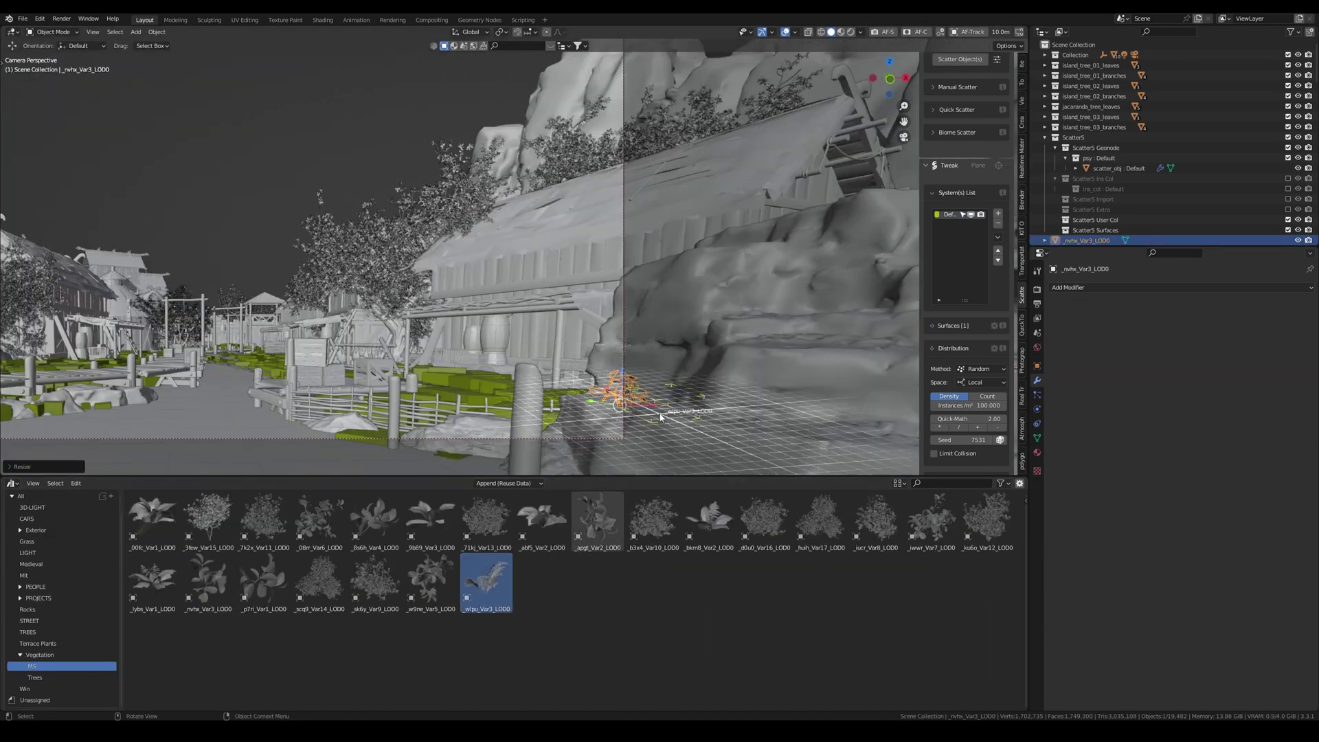
# Step: Place the _wipu_Var3_LOD0 plant on the foreground rock ledge, scale it down and reposition it
pyautogui.moveTo(660, 416)
pyautogui.mouseDown()
pyautogui.moveTo(719, 433)
pyautogui.moveTo(665, 416)
pyautogui.mouseUp()
pyautogui.press('s')
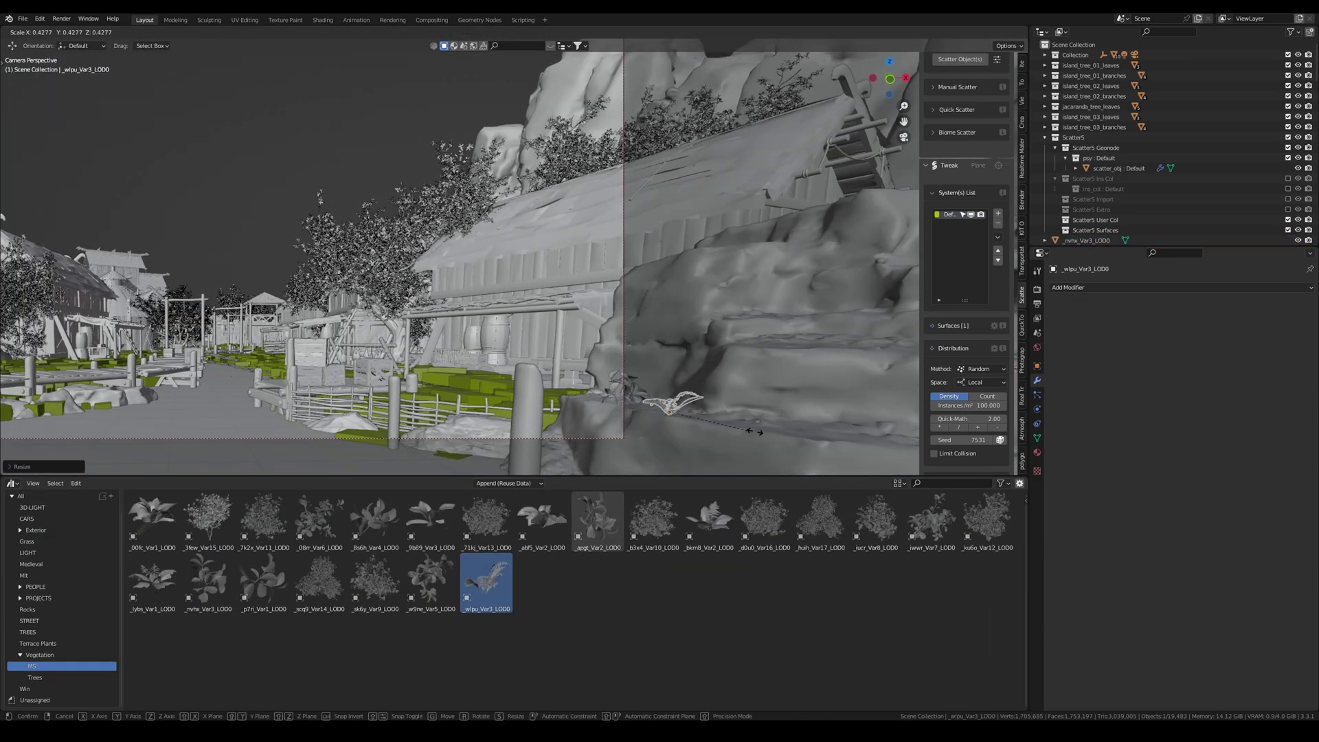
pyautogui.press('g')
pyautogui.click(577, 545)
# Step: Place the _abf5_Var2_LOD0 plant on the foreground rock, rotate it about the Y axis and reposition it
pyautogui.moveTo(543, 523); pyautogui.dragTo(656, 367)
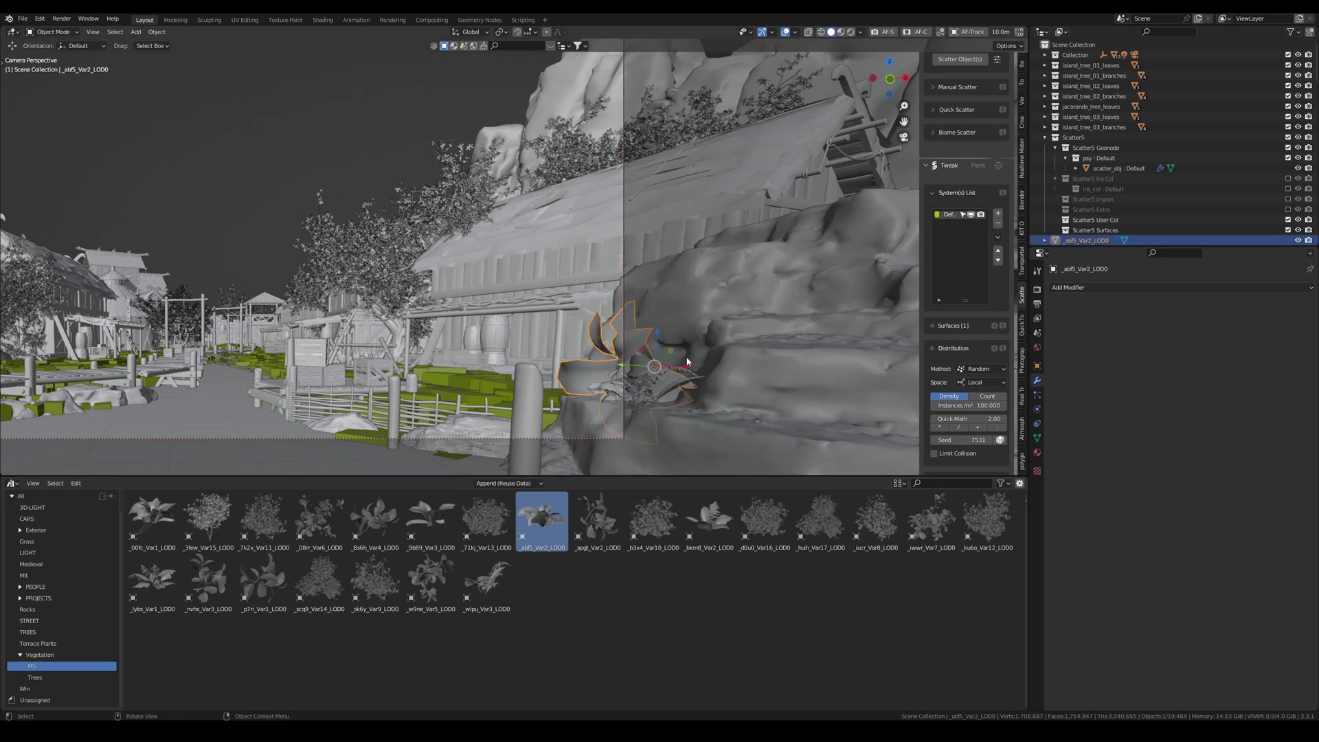
pyautogui.press('r')
pyautogui.press('y')
pyautogui.click(688, 388)
pyautogui.press('g')
pyautogui.click(671, 377)
pyautogui.scroll(1, 671, 377)
# Step: Place the _bkm8_Var2_LOD0 plant at the edge of the foreground rock, rescale it and shift it along the X axis
pyautogui.moveTo(706, 517); pyautogui.dragTo(637, 453)
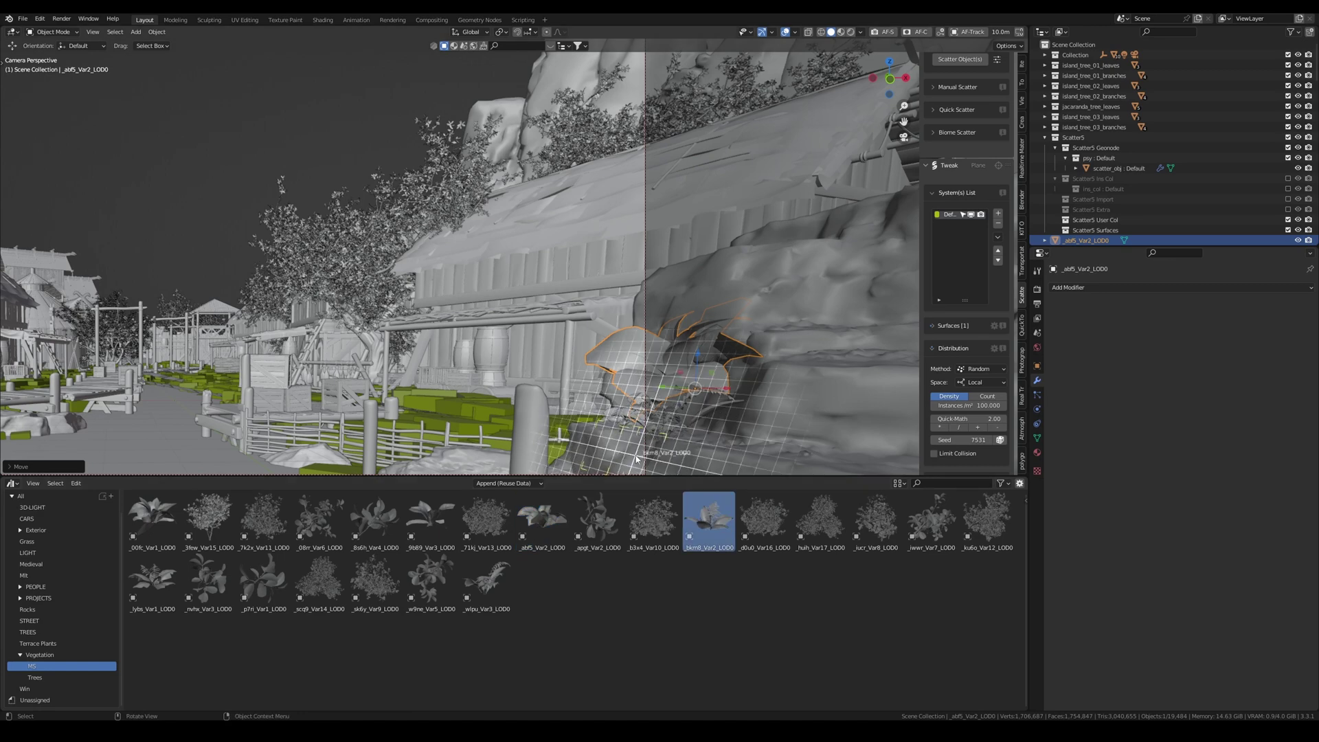
pyautogui.scroll(-1, 641, 449)
pyautogui.keyDown('shift'); pyautogui.moveTo(645, 444); pyautogui.dragTo(630, 388, button='middle'); pyautogui.keyUp('shift')
pyautogui.press('s')
pyautogui.click(605, 375)
pyautogui.press('g')
pyautogui.press('x')
pyautogui.click(633, 370)
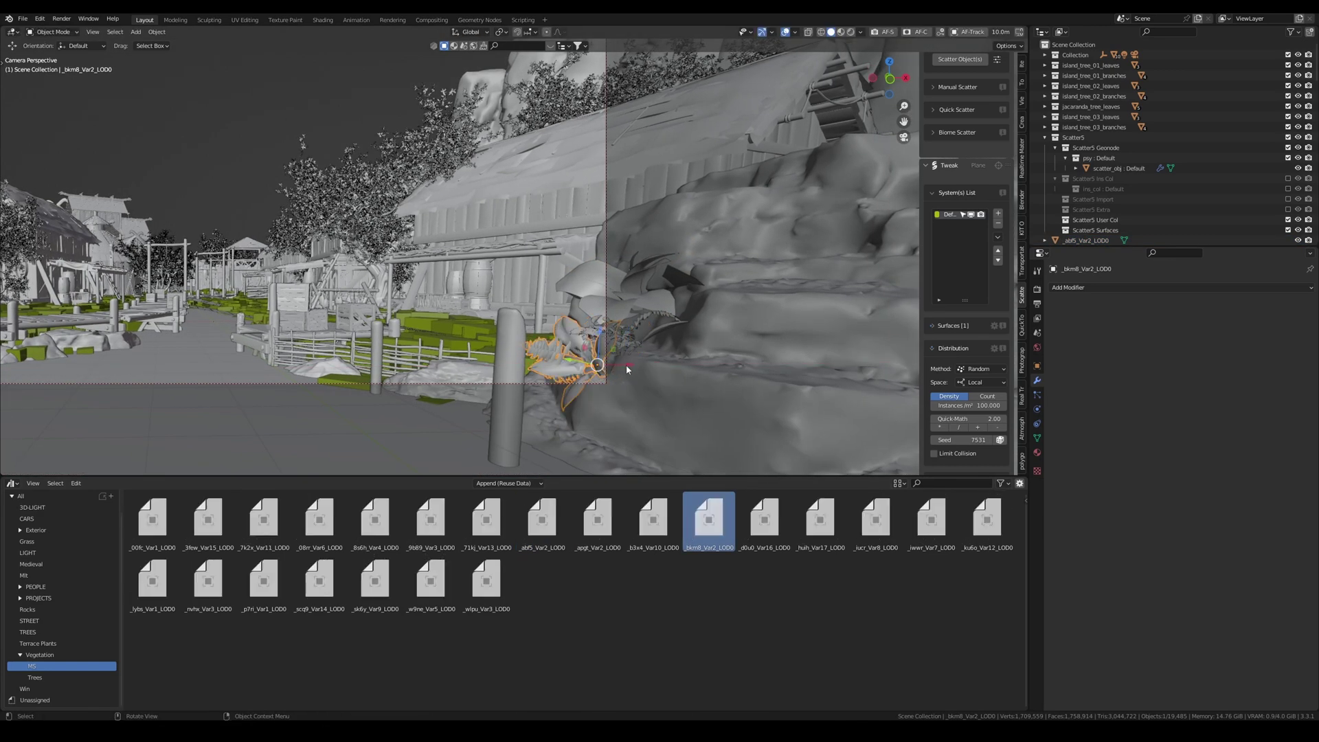
pyautogui.click(631, 357)
# Step: Hide the 3D viewport's sidebar
pyautogui.moveTo(673, 379); pyautogui.dragTo(681, 426, button='middle')
pyautogui.scroll(-5, 658, 374)
pyautogui.press('n')
pyautogui.scroll(5, 619, 342)
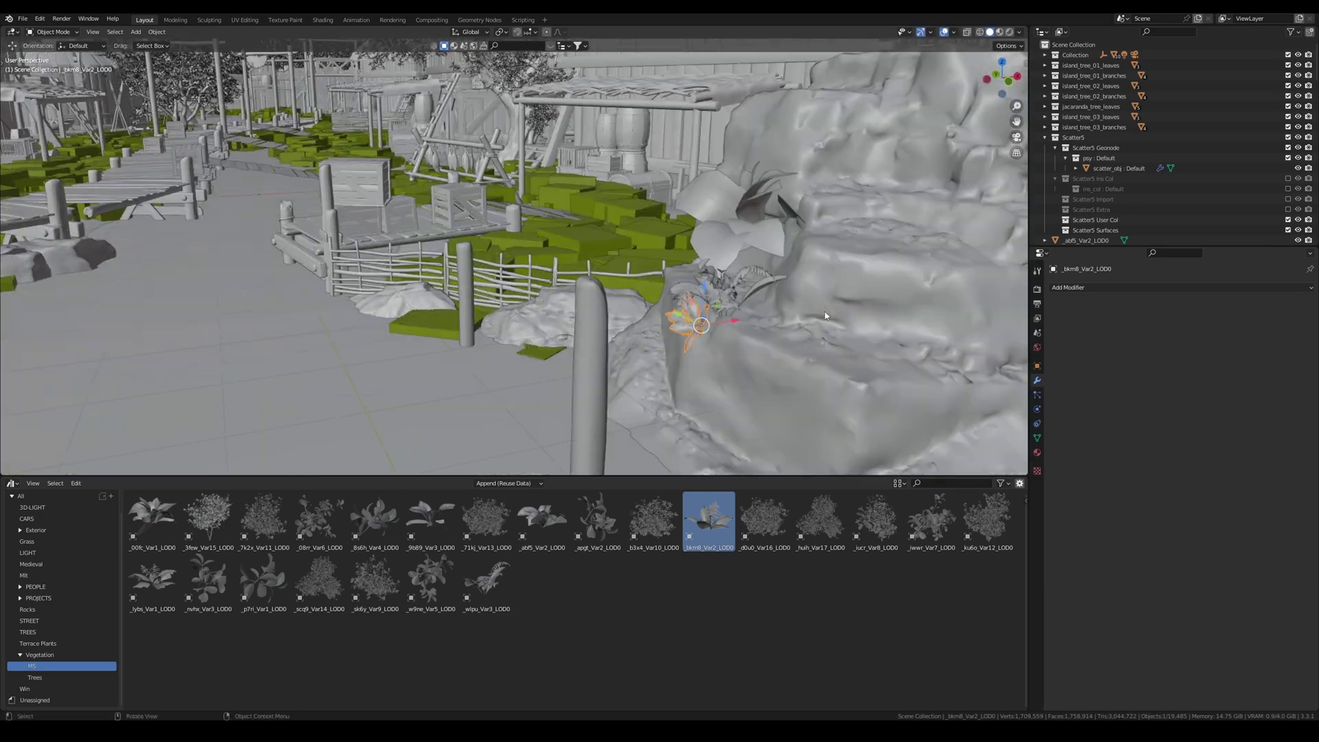
# Step: Rescale the _bkm8_Var2_LOD0 plant at the foreground rock's edge and rotate it about the Y axis
pyautogui.press('s')
pyautogui.click(784, 328)
pyautogui.press('r')
pyautogui.press('y')
pyautogui.click(784, 328)
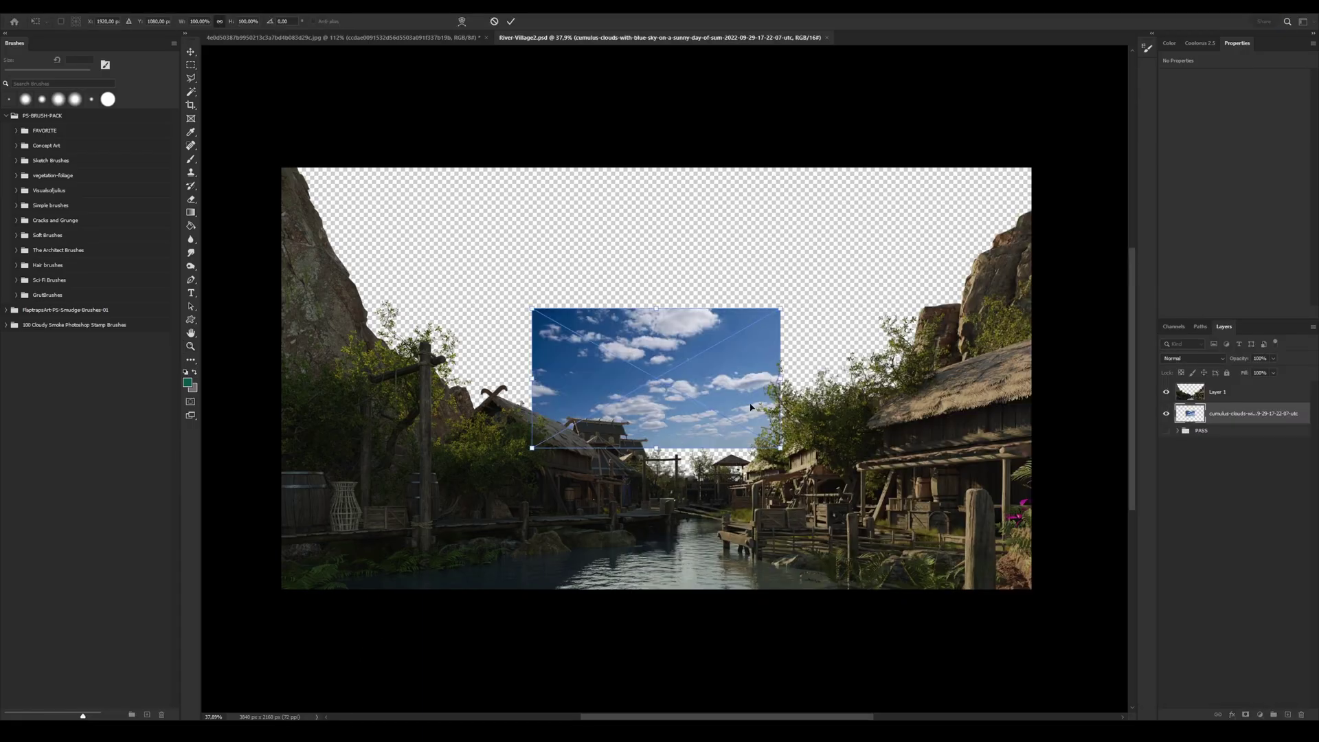
# Step: In Photoshop, enlarge the cloudy-sky image to the render's full width, flip it horizontally and shift it up behind the village
pyautogui.moveTo(780, 378); pyautogui.dragTo(1032, 378)
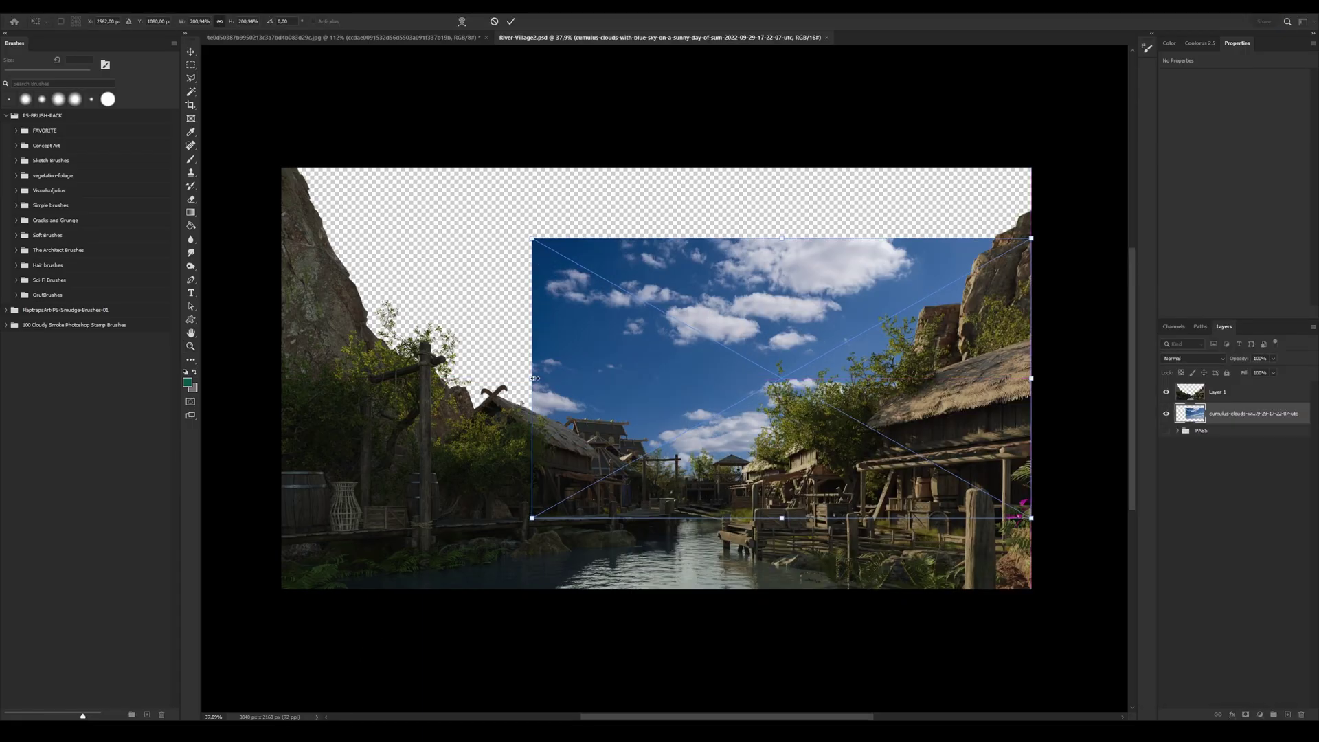
pyautogui.moveTo(532, 379); pyautogui.dragTo(281, 379)
pyautogui.rightClick(527, 399)
pyautogui.click(558, 586)
pyautogui.moveTo(697, 488); pyautogui.dragTo(697, 432)
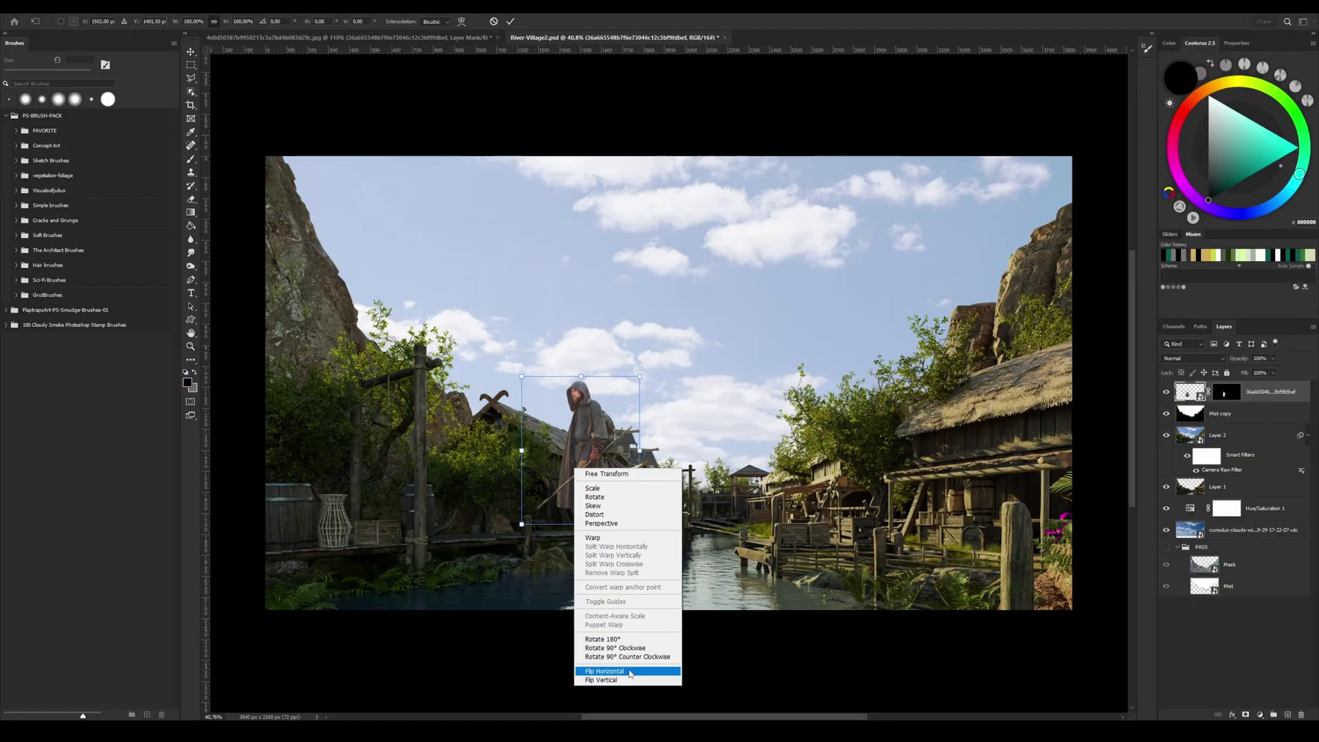
# Step: Flip the hooded figure horizontally, scale it down slightly and stand it on the wooden walkway beside the tall post
pyautogui.click(627, 672)
pyautogui.moveTo(559, 471); pyautogui.dragTo(468, 480)
pyautogui.moveTo(505, 415)
pyautogui.mouseDown()
pyautogui.moveTo(485, 440)
pyautogui.moveTo(497, 425)
pyautogui.mouseUp()
pyautogui.press('Return')
pyautogui.moveTo(449, 509)
pyautogui.mouseDown()
pyautogui.moveTo(453, 525)
pyautogui.moveTo(454, 490)
pyautogui.mouseUp()
# Step: Position the scaled-down shield-bearing warrior on the walkway farther back along the river
pyautogui.keyDown('alt'); pyautogui.scroll(6, 453, 525); pyautogui.keyUp('alt')
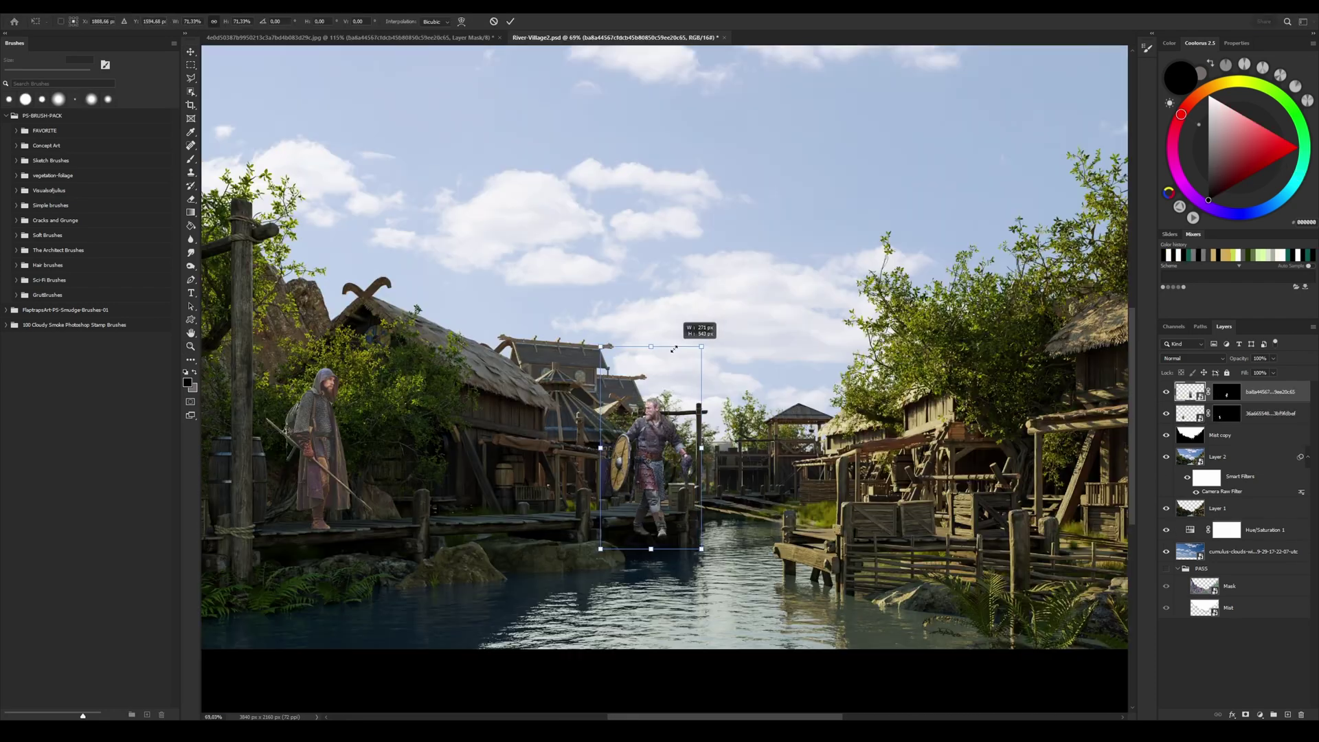
pyautogui.moveTo(646, 455); pyautogui.dragTo(667, 473)
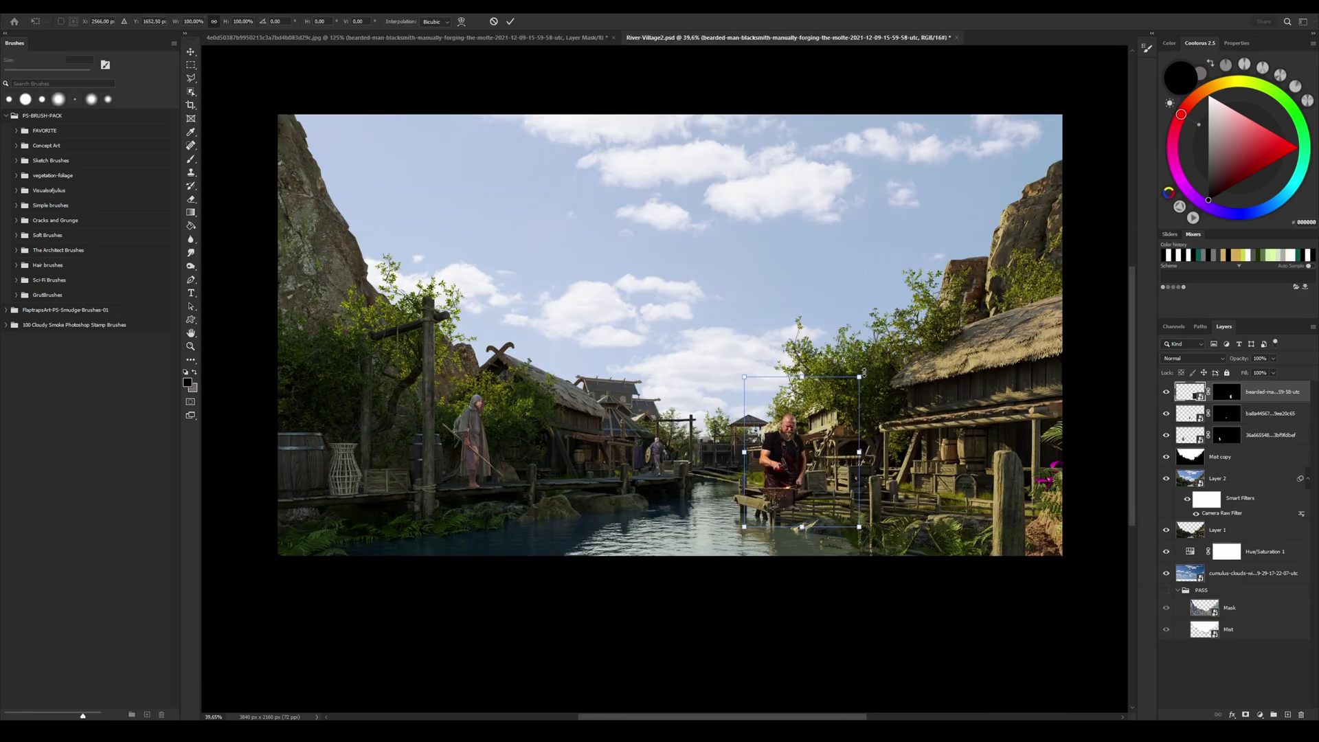
# Step: Scale down the blacksmith figure and place it behind the wooden crates on the dock by the thatched house
pyautogui.keyDown('alt'); pyautogui.moveTo(859, 376); pyautogui.dragTo(832, 411); pyautogui.keyUp('alt')
pyautogui.moveTo(828, 435); pyautogui.dragTo(689, 444)
pyautogui.press('Return')
pyautogui.keyDown('alt'); pyautogui.scroll(6, 820, 471); pyautogui.keyUp('alt')
pyautogui.moveTo(689, 444); pyautogui.dragTo(649, 417)
pyautogui.hotkey('ctrl', 't')
pyautogui.moveTo(751, 318); pyautogui.dragTo(723, 356)
pyautogui.moveTo(671, 433); pyautogui.dragTo(671, 412)
pyautogui.moveTo(724, 336); pyautogui.dragTo(698, 370)
pyautogui.moveTo(664, 434); pyautogui.dragTo(677, 424)
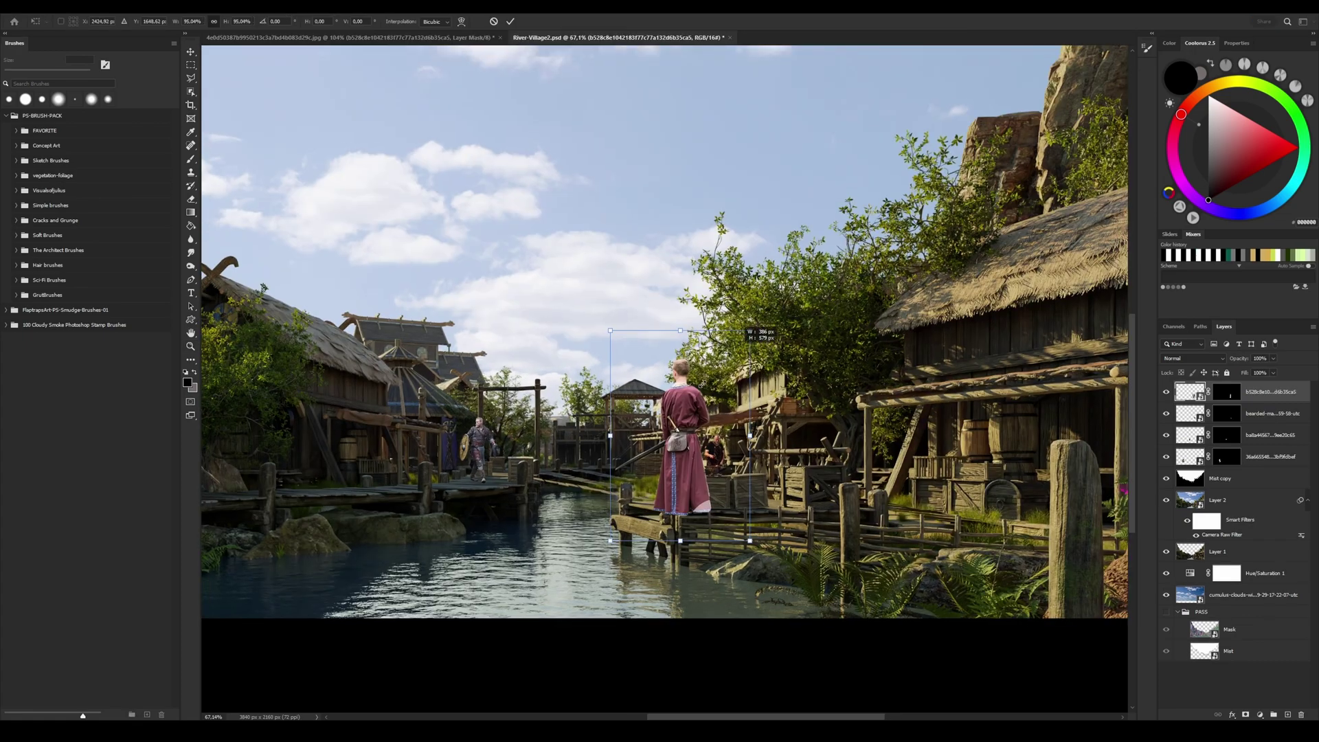
# Step: Position the red-robed figure on the dock near the blacksmith and commit the transform
pyautogui.moveTo(691, 454); pyautogui.dragTo(720, 426)
pyautogui.press('Return')
pyautogui.press('z')
pyautogui.moveTo(637, 542); pyautogui.dragTo(582, 604)
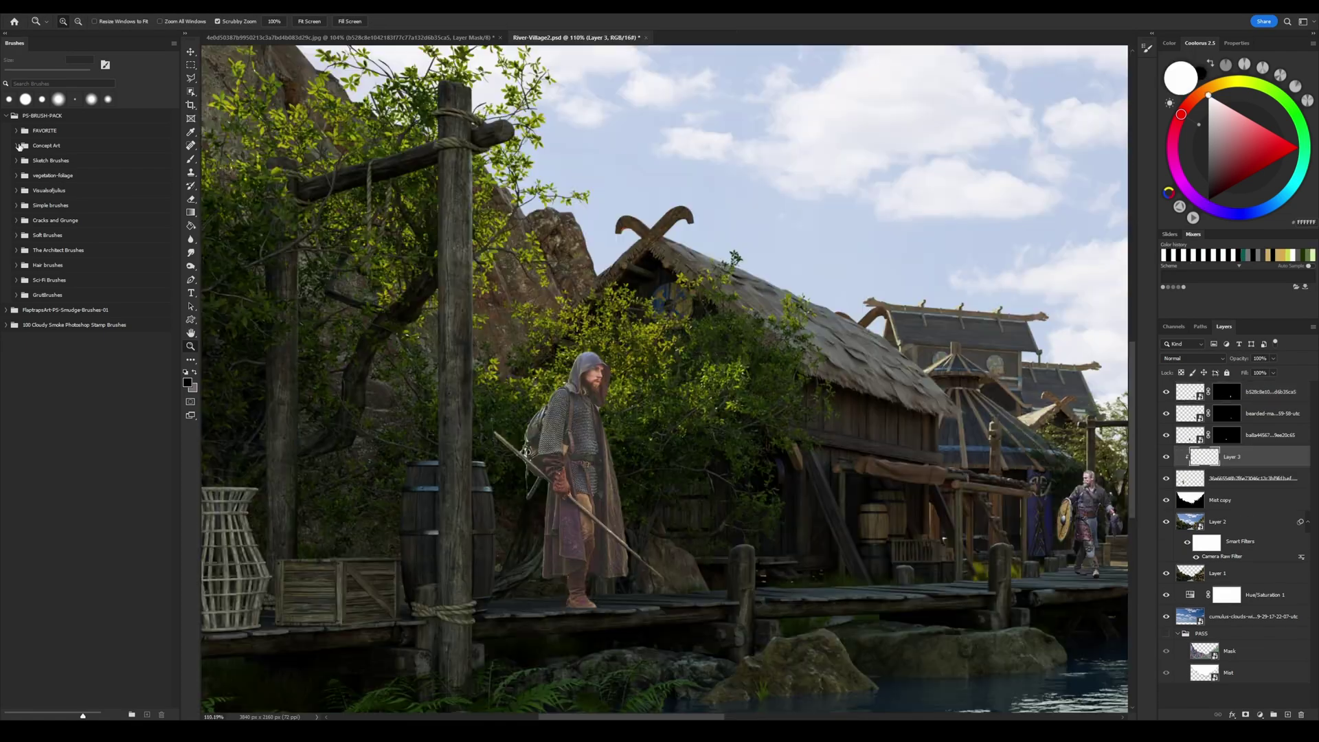
# Step: Try several textured Concept Art brushes with strokes over the hooded figure
pyautogui.click(15, 145)
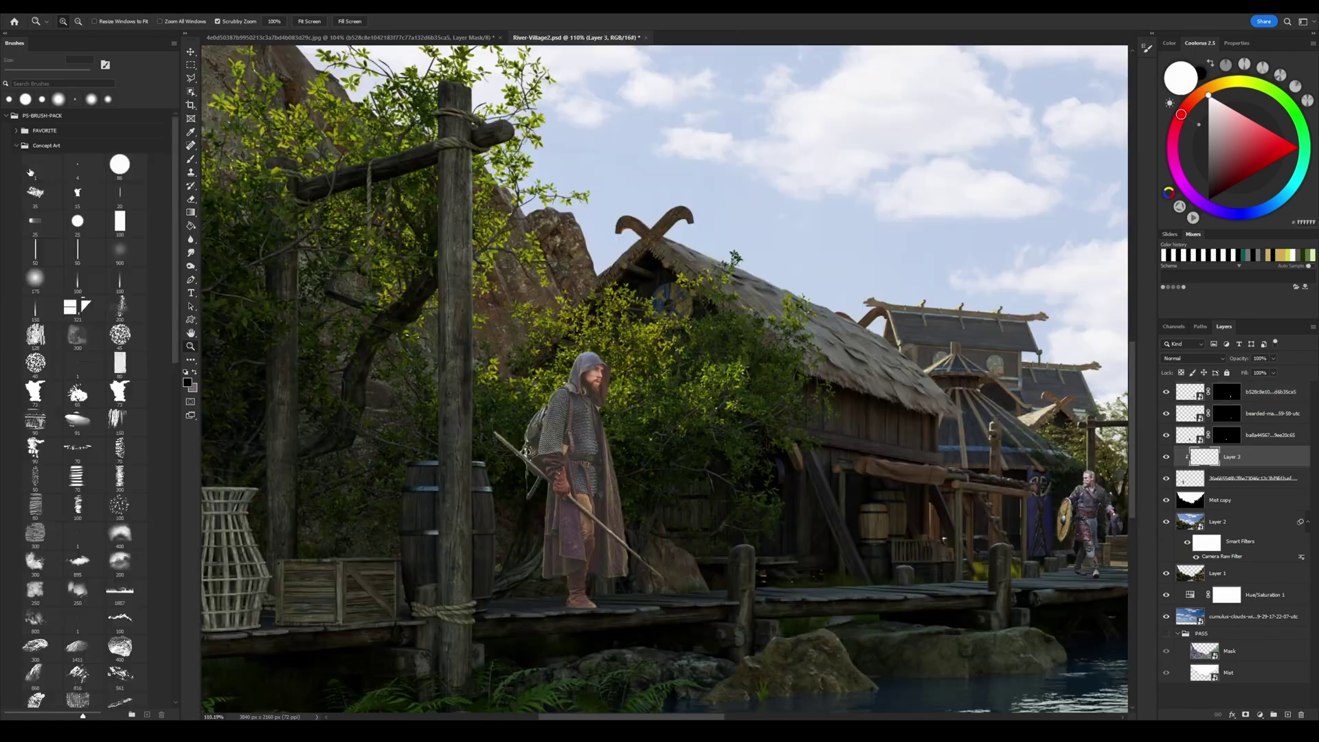
pyautogui.click(34, 393)
pyautogui.moveTo(570, 474); pyautogui.dragTo(558, 539)
pyautogui.click(119, 390)
pyautogui.moveTo(564, 447); pyautogui.dragTo(577, 610)
pyautogui.hotkey('ctrl', 'z')
pyautogui.hotkey('ctrl', 'z')
pyautogui.click(86, 308)
pyautogui.moveTo(533, 536); pyautogui.dragTo(501, 447)
pyautogui.hotkey('ctrl', 'z')
# Step: Paint dark shading over the hooded figure and change the paint layer's blend mode
pyautogui.click(1254, 82)
pyautogui.click(1225, 177)
pyautogui.moveTo(584, 378)
pyautogui.mouseDown()
pyautogui.moveTo(570, 536)
pyautogui.moveTo(563, 406)
pyautogui.mouseUp()
pyautogui.click(1212, 190)
pyautogui.click(1192, 358)
pyautogui.click(1176, 399)
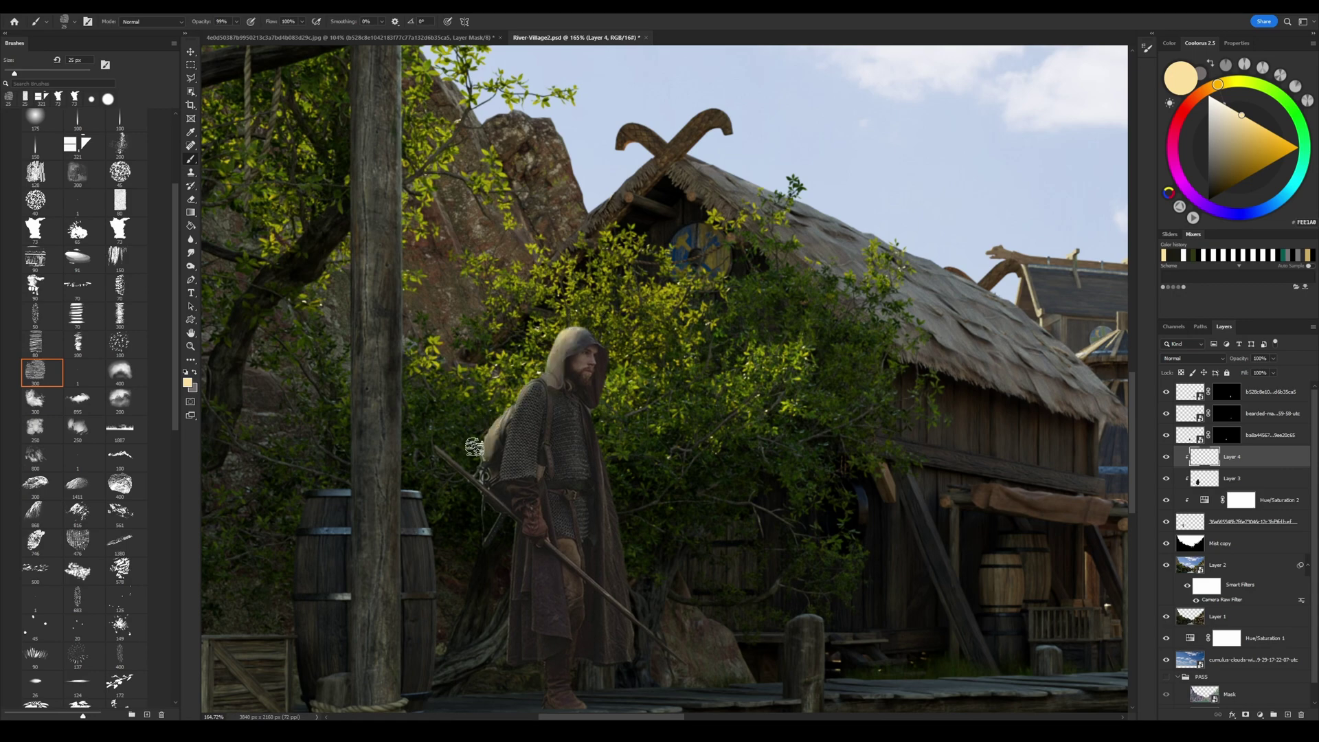
# Step: Soften the hooded figure's painted light on Layer 4 with a textured eraser and add a new layer above it
pyautogui.press('e')
pyautogui.click(42, 372)
pyautogui.keyDown('alt'); pyautogui.moveTo(501, 465); pyautogui.dragTo(423, 465, button='right'); pyautogui.keyUp('alt')
pyautogui.moveTo(515, 454)
pyautogui.mouseDown()
pyautogui.moveTo(554, 412)
pyautogui.moveTo(536, 415)
pyautogui.mouseUp()
pyautogui.press('[')
pyautogui.press('[')
pyautogui.press('[')
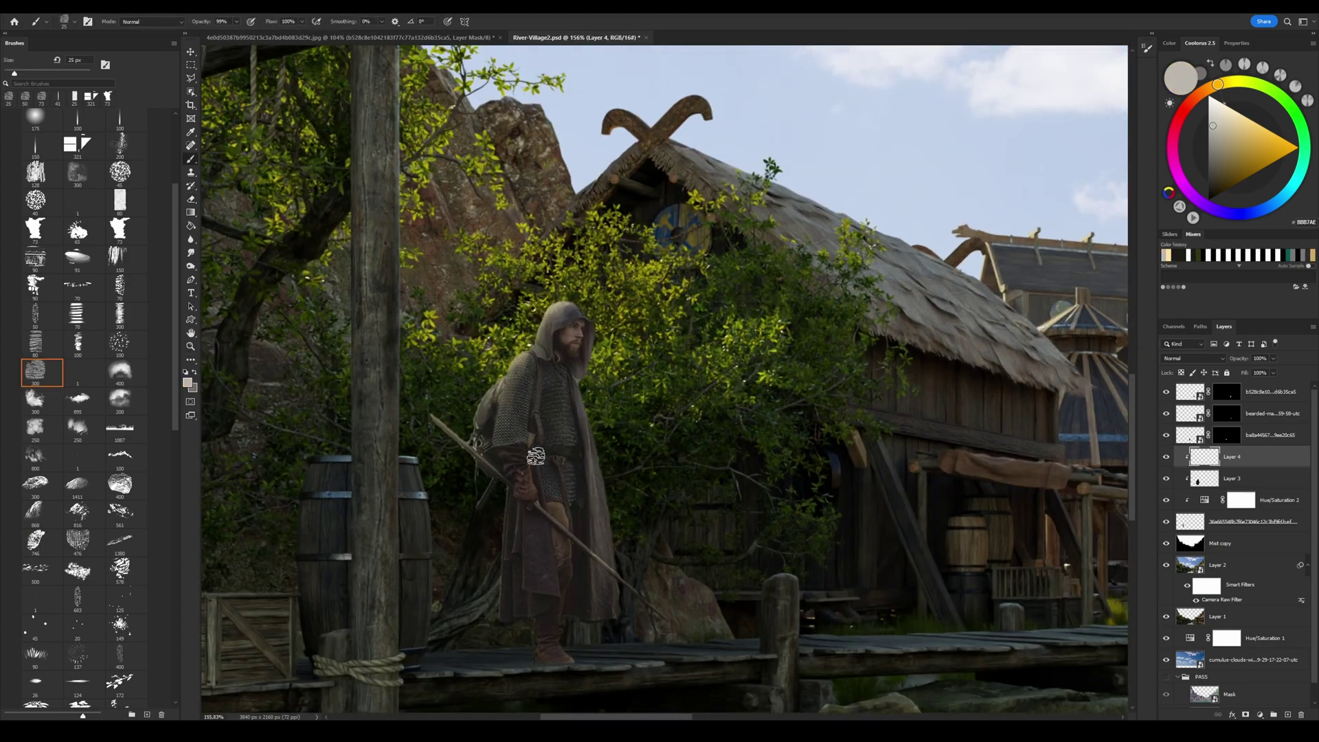
pyautogui.press('e')
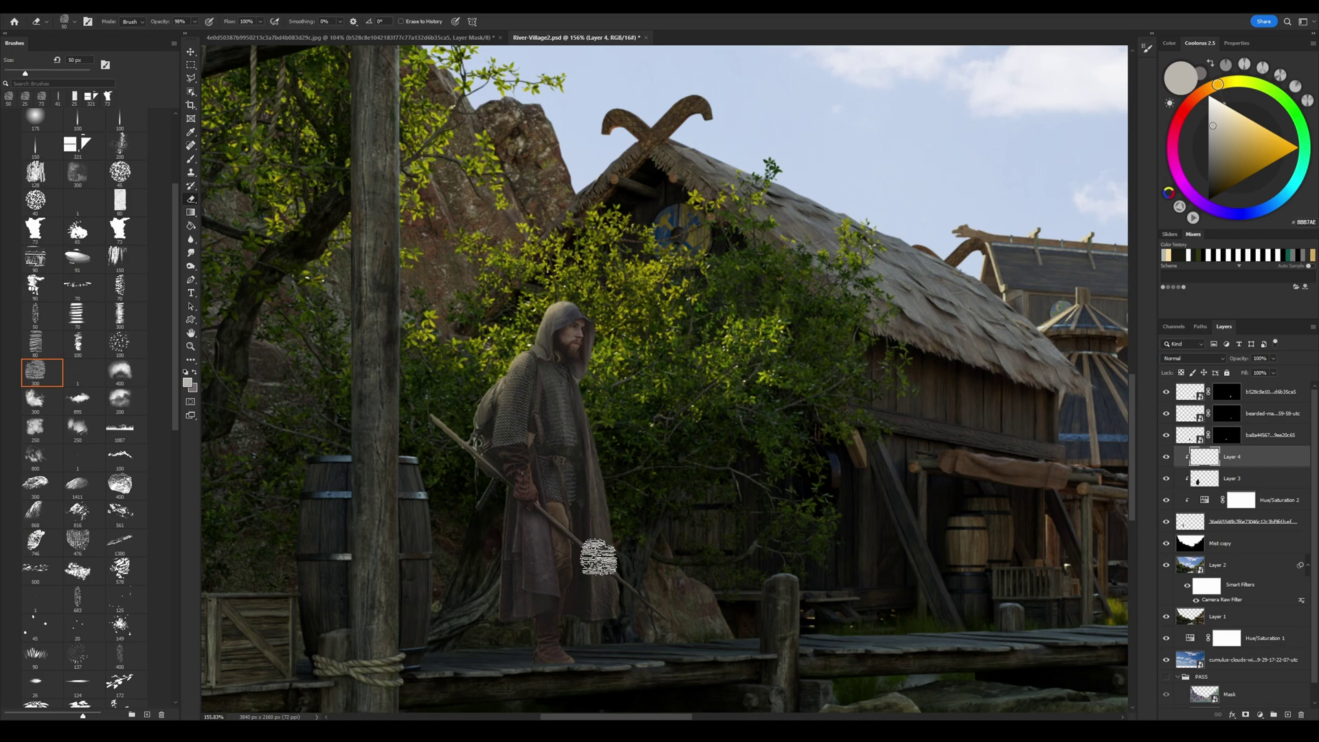
pyautogui.click(1289, 715)
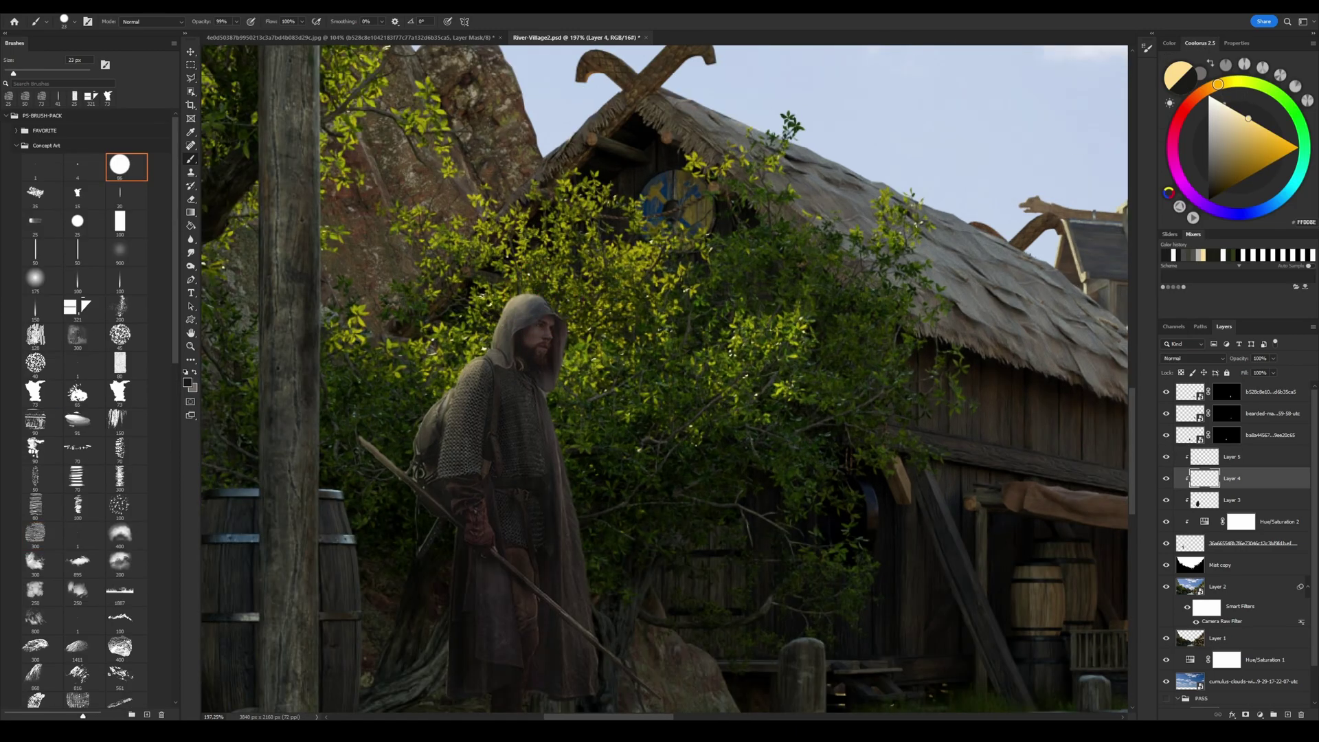
# Step: Paint a thin pale-yellow rim light along the hooded figure's hood and cloak on Layer 4, refining its edges with the eraser
pyautogui.keyDown('alt'); pyautogui.moveTo(551, 401); pyautogui.dragTo(550, 408, button='right'); pyautogui.keyUp('alt')
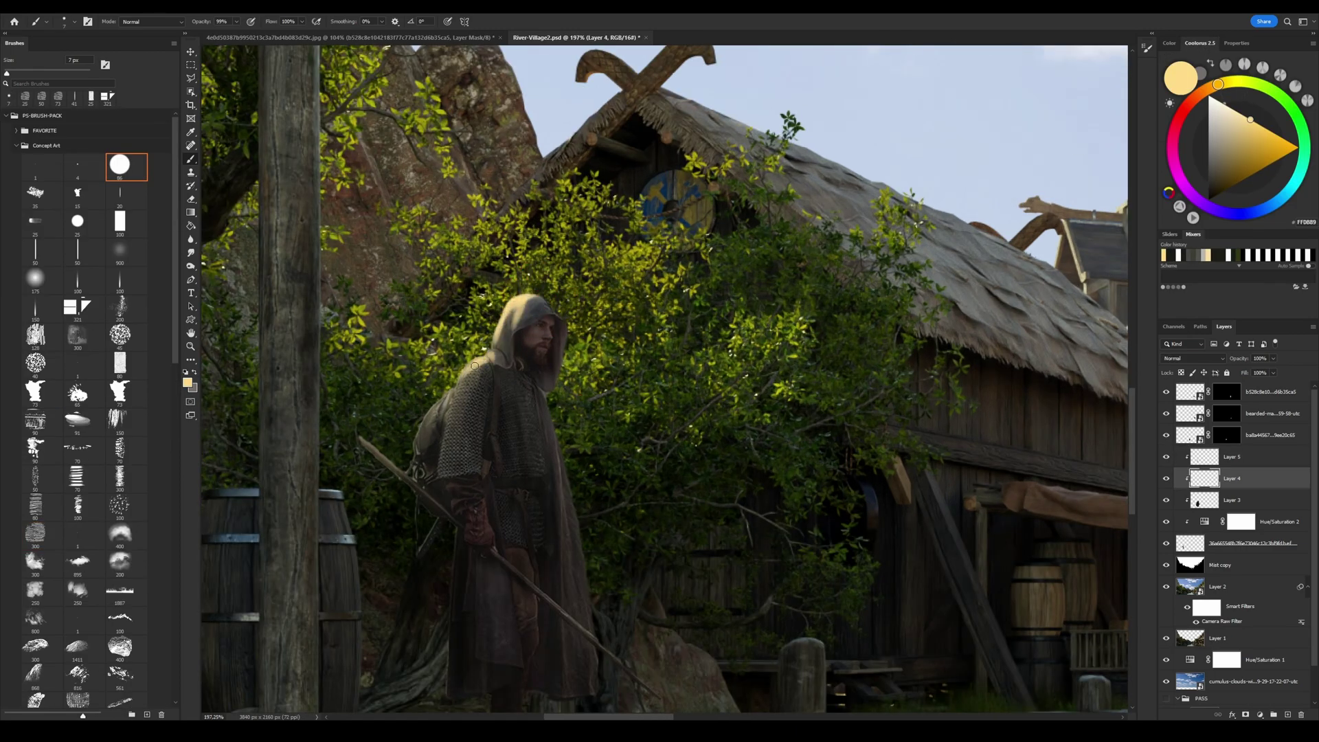
pyautogui.press('e')
pyautogui.keyDown('alt'); pyautogui.moveTo(534, 371); pyautogui.dragTo(534, 377, button='right'); pyautogui.keyUp('alt')
pyautogui.moveTo(522, 310); pyautogui.dragTo(447, 406)
pyautogui.press('b')
pyautogui.moveTo(546, 392); pyautogui.dragTo(558, 437)
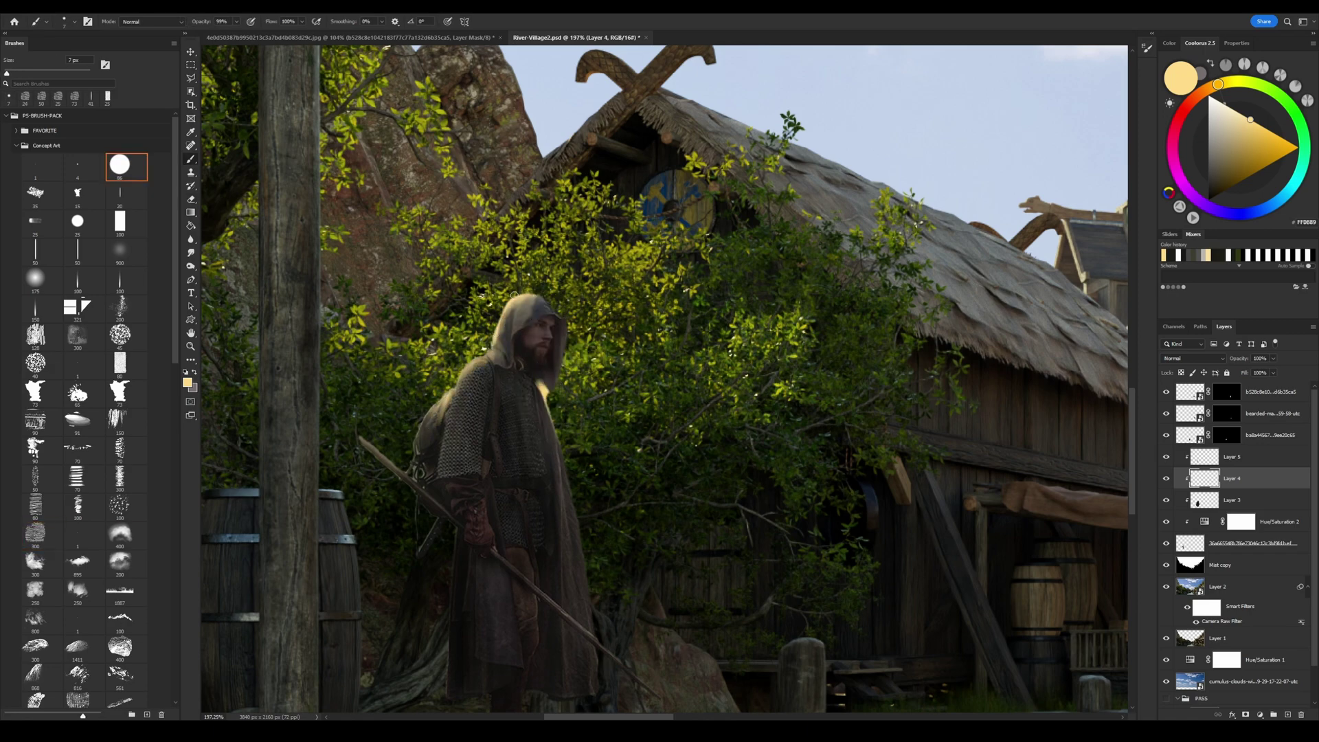
pyautogui.press('e')
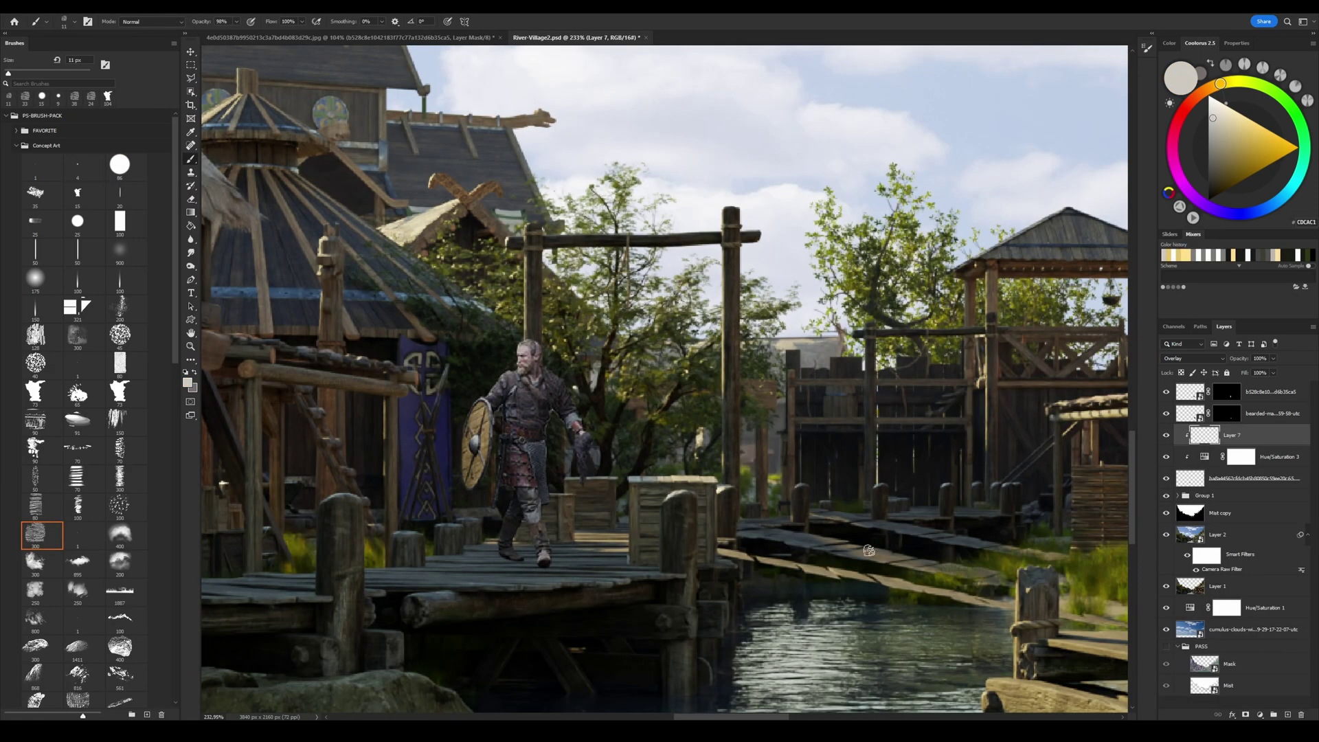
# Step: Add a layer above the warrior with a dark colour sampled from his clothing, and another above Group 1 with a changed blend mode
pyautogui.hotkey('ctrl', 'shift', 'alt', 'n')
pyautogui.keyDown('alt'); pyautogui.click(540, 492); pyautogui.keyUp('alt')
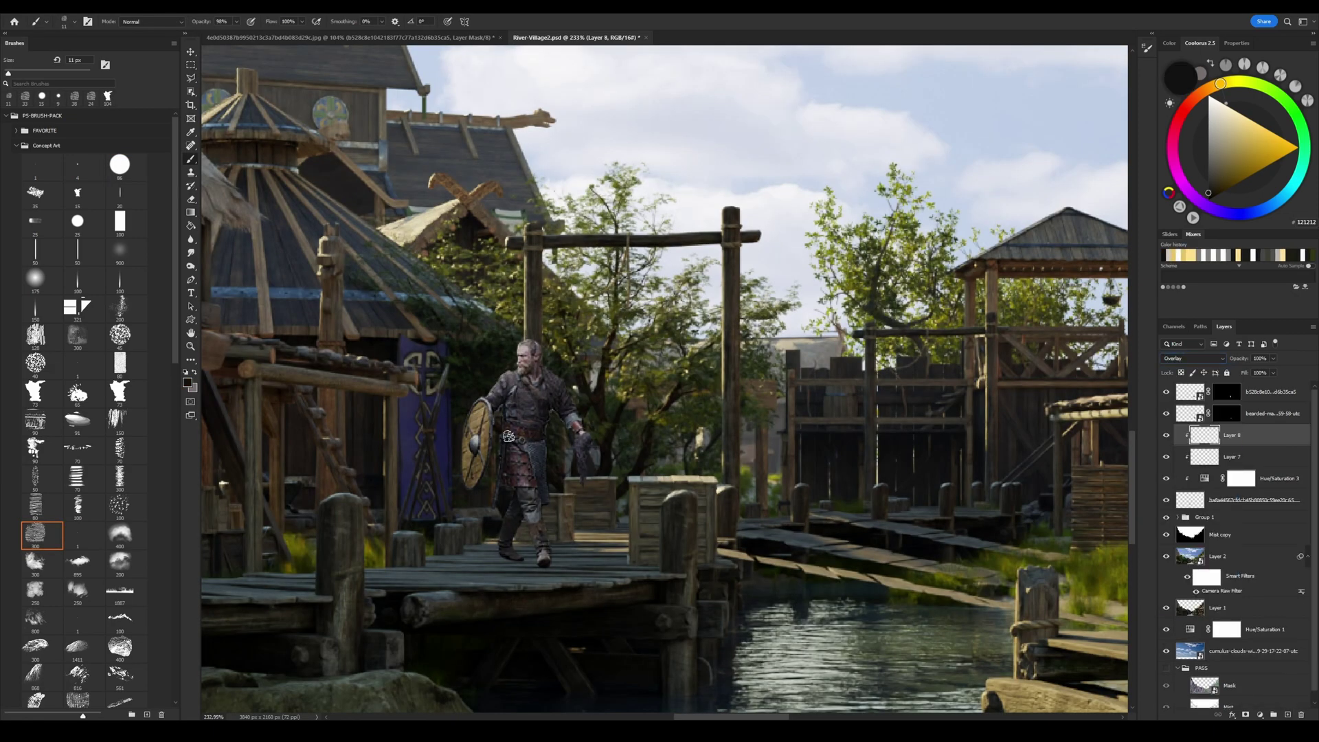
pyautogui.click(1245, 514)
pyautogui.hotkey('ctrl', 'shift', 'alt', 'n')
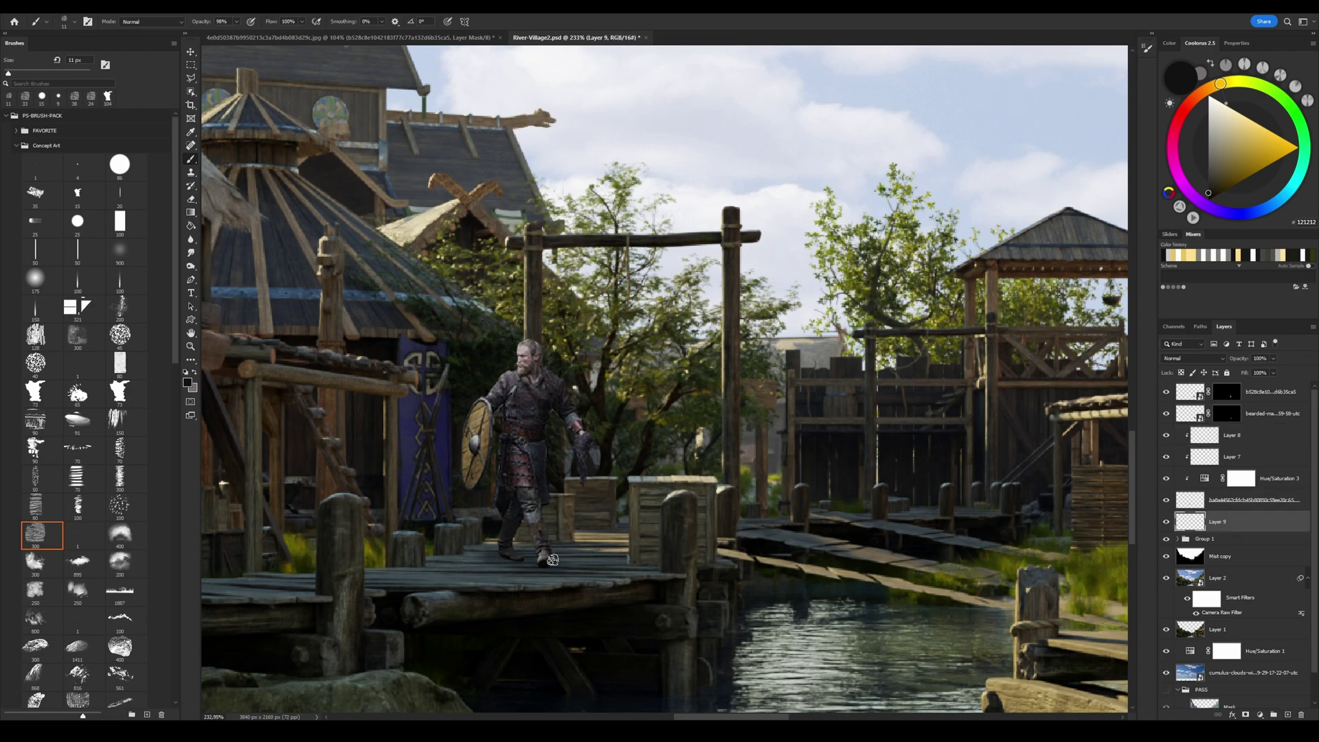
pyautogui.click(1194, 358)
pyautogui.click(1195, 458)
pyautogui.press('e')
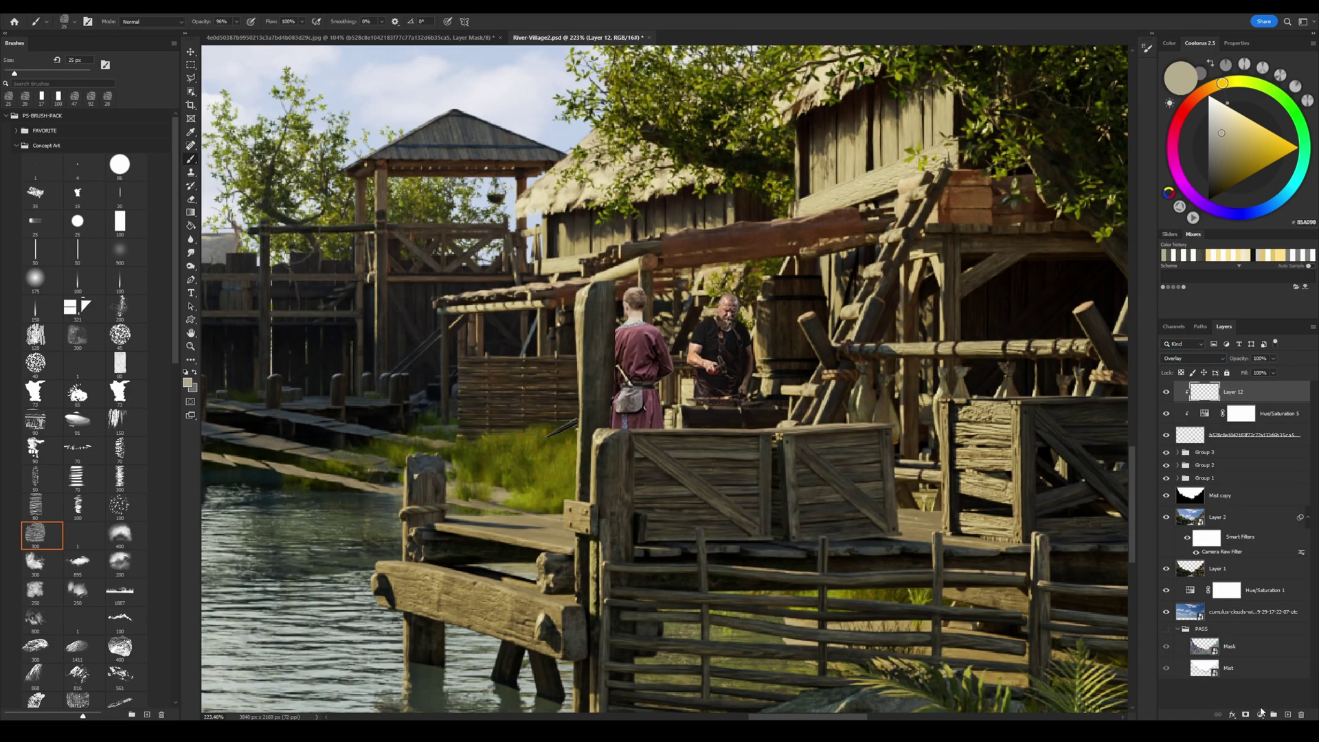
# Step: Add an adjustment layer and a new clipped layer above the red-robed figure's Layer 12
pyautogui.click(1261, 712)
pyautogui.click(1247, 522)
pyautogui.hotkey('ctrl', 'shift', 'alt', 'n')
pyautogui.hotkey('ctrl', 'alt', 'g')
# Step: Change the clipped layer's blend mode and paint dark shading down the red-robed figure
pyautogui.click(1209, 180)
pyautogui.click(1194, 358)
pyautogui.click(1182, 397)
pyautogui.moveTo(653, 357); pyautogui.dragTo(629, 419)
pyautogui.moveTo(646, 309); pyautogui.dragTo(638, 388)
# Step: Switch to the Eraser and reduce its brush size
pyautogui.press('z')
pyautogui.moveTo(776, 543); pyautogui.dragTo(762, 556)
pyautogui.moveTo(753, 503); pyautogui.dragTo(797, 504)
pyautogui.press('b')
pyautogui.press('e')
pyautogui.keyDown('alt'); pyautogui.moveTo(349, 522); pyautogui.dragTo(213, 522, button='right'); pyautogui.keyUp('alt')
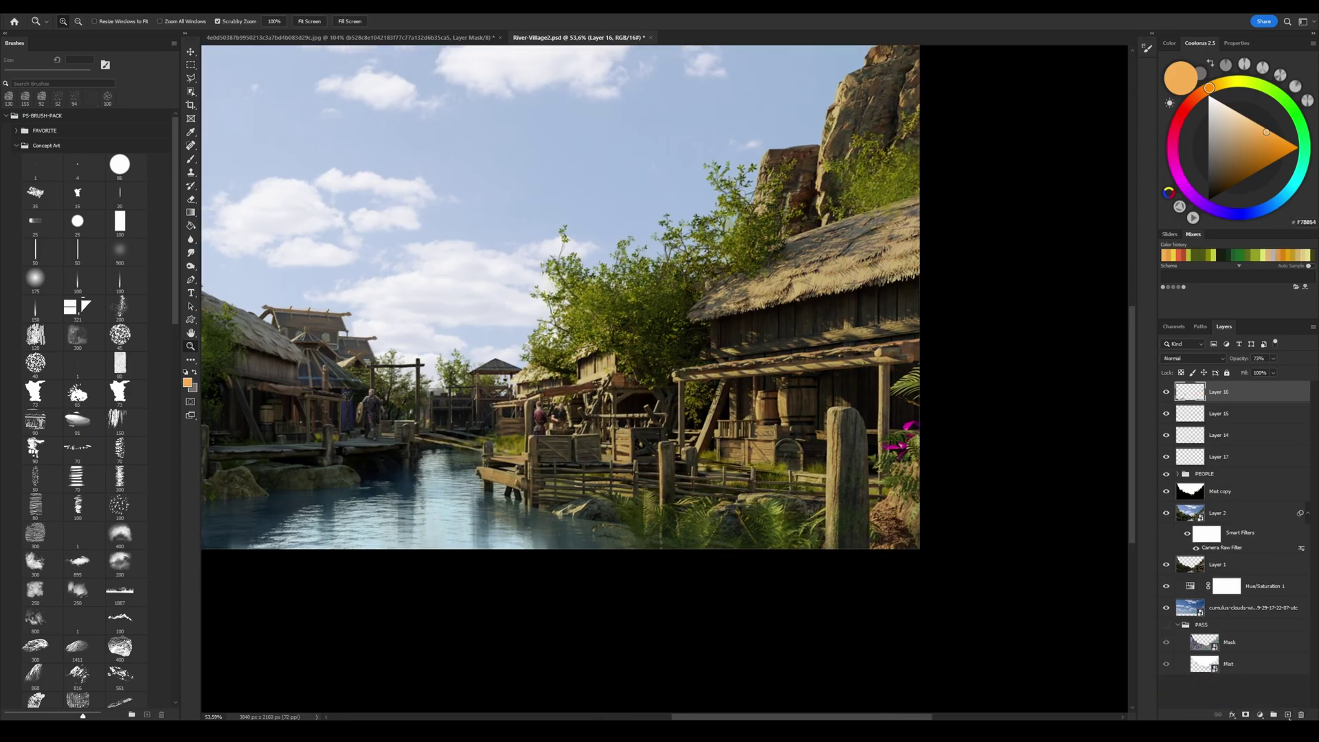
# Step: Add a new layer above Layer 16 and activate the Brush tool
pyautogui.click(1289, 716)
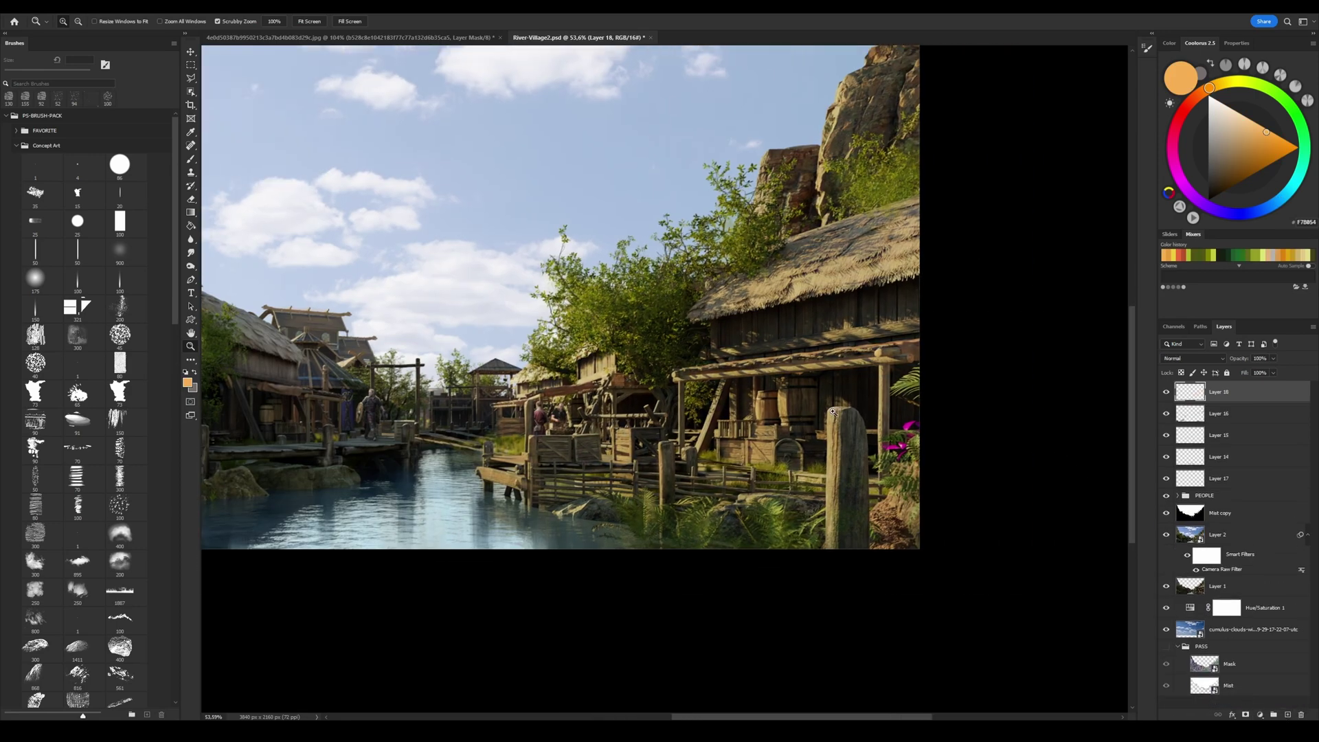
pyautogui.press('b')
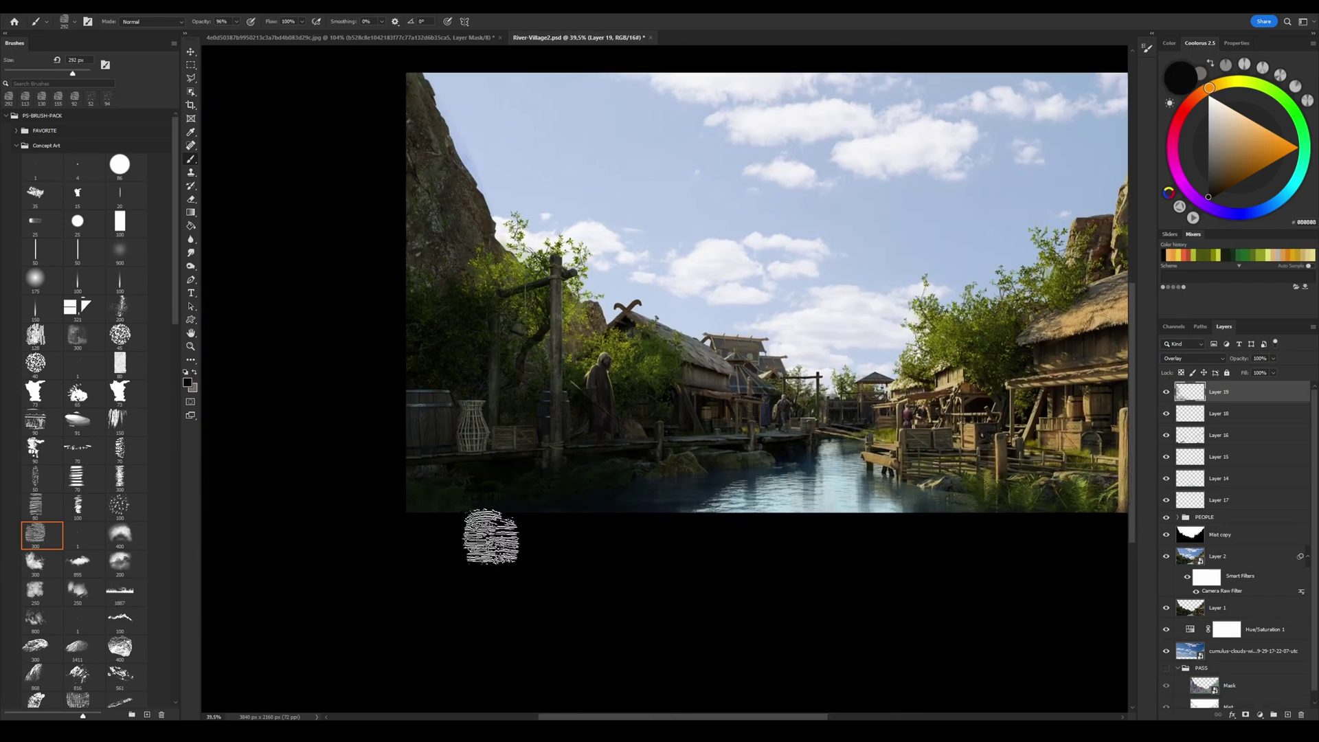
# Step: Add a new layer above the lens flare and choose and size a brush from the Birds set
pyautogui.press('z')
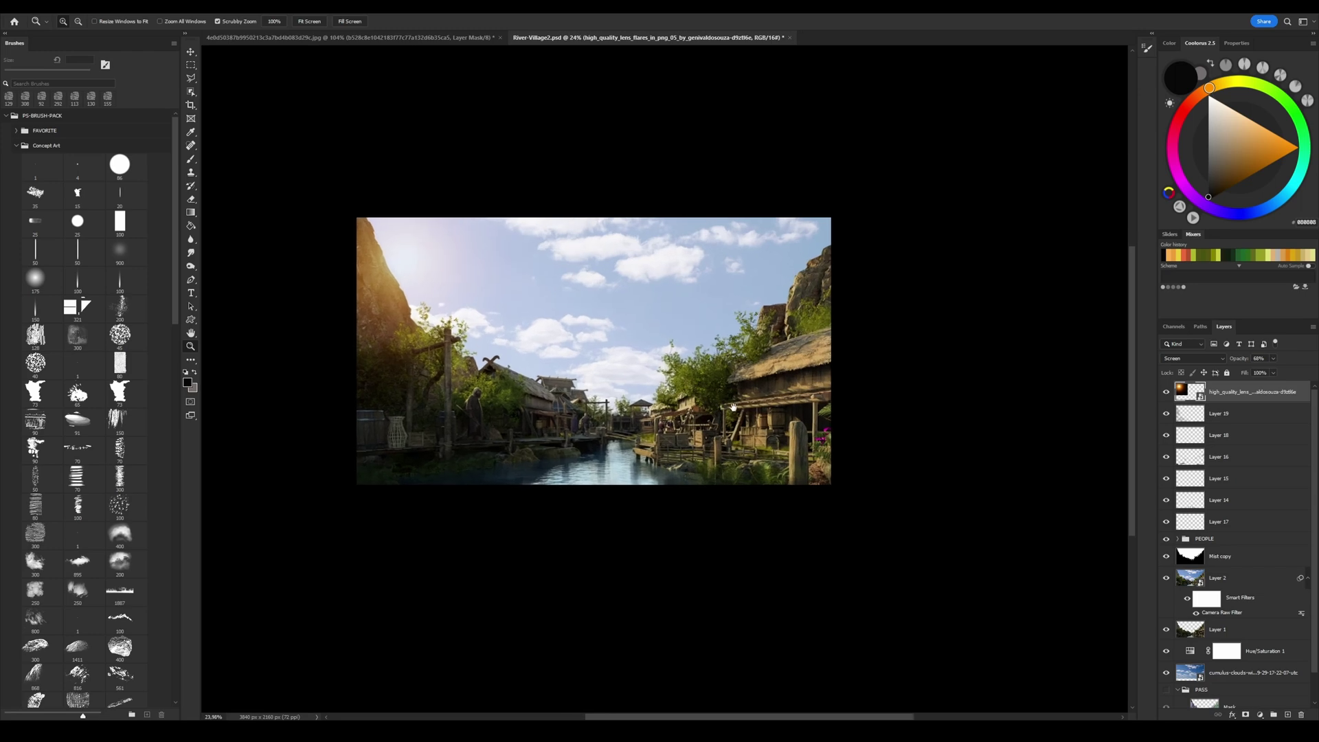
pyautogui.moveTo(734, 408); pyautogui.dragTo(735, 405)
pyautogui.hotkey('ctrl', 'alt', 'shift', 'n')
pyautogui.moveTo(175, 312); pyautogui.dragTo(195, 414)
pyautogui.scroll(-10, 103, 413)
pyautogui.click(126, 572)
pyautogui.keyDown('alt'); pyautogui.moveTo(614, 338); pyautogui.dragTo(591, 338, button='right'); pyautogui.keyUp('alt')
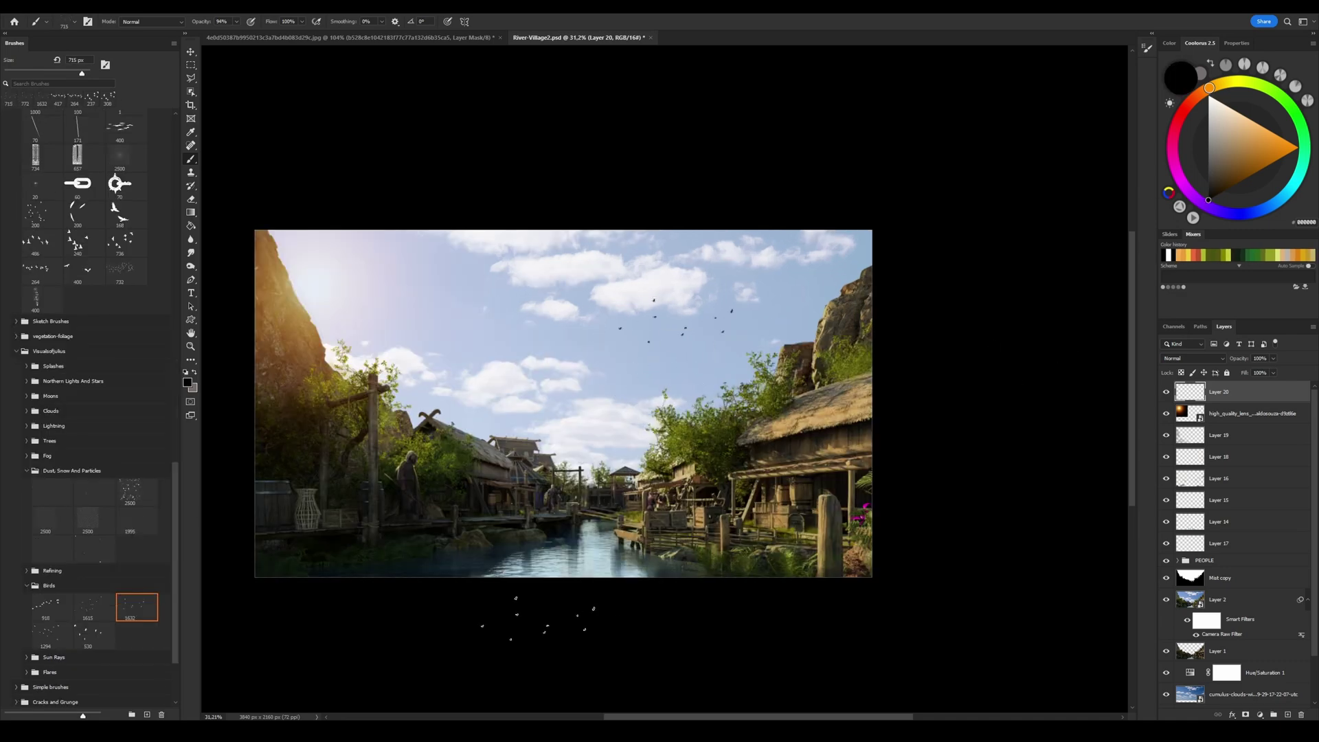
# Step: Stamp another bird flock in the sky near the sun glow, and a small distant flock above the rooftops on a new layer
pyautogui.keyDown('alt'); pyautogui.moveTo(532, 357); pyautogui.dragTo(505, 358, button='right'); pyautogui.keyUp('alt')
pyautogui.click(474, 268)
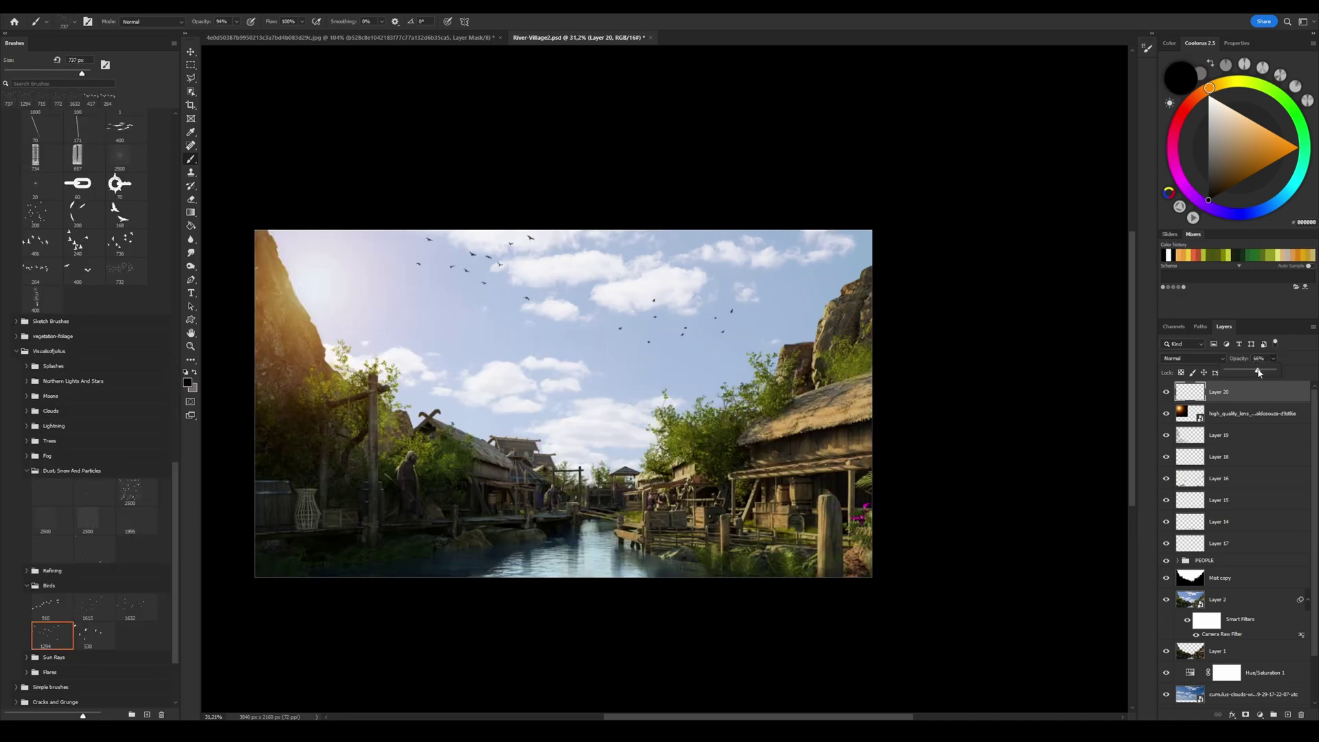
pyautogui.click(1288, 714)
pyautogui.click(94, 635)
pyautogui.click(556, 410)
# Step: Apply Lens Correction to the merged image with Remove Distortion +13.00, Red/Cyan Fringe -4.70 and a slight Green/Magenta Fringe shift
pyautogui.hotkey('ctrl', 'shift', 'r')
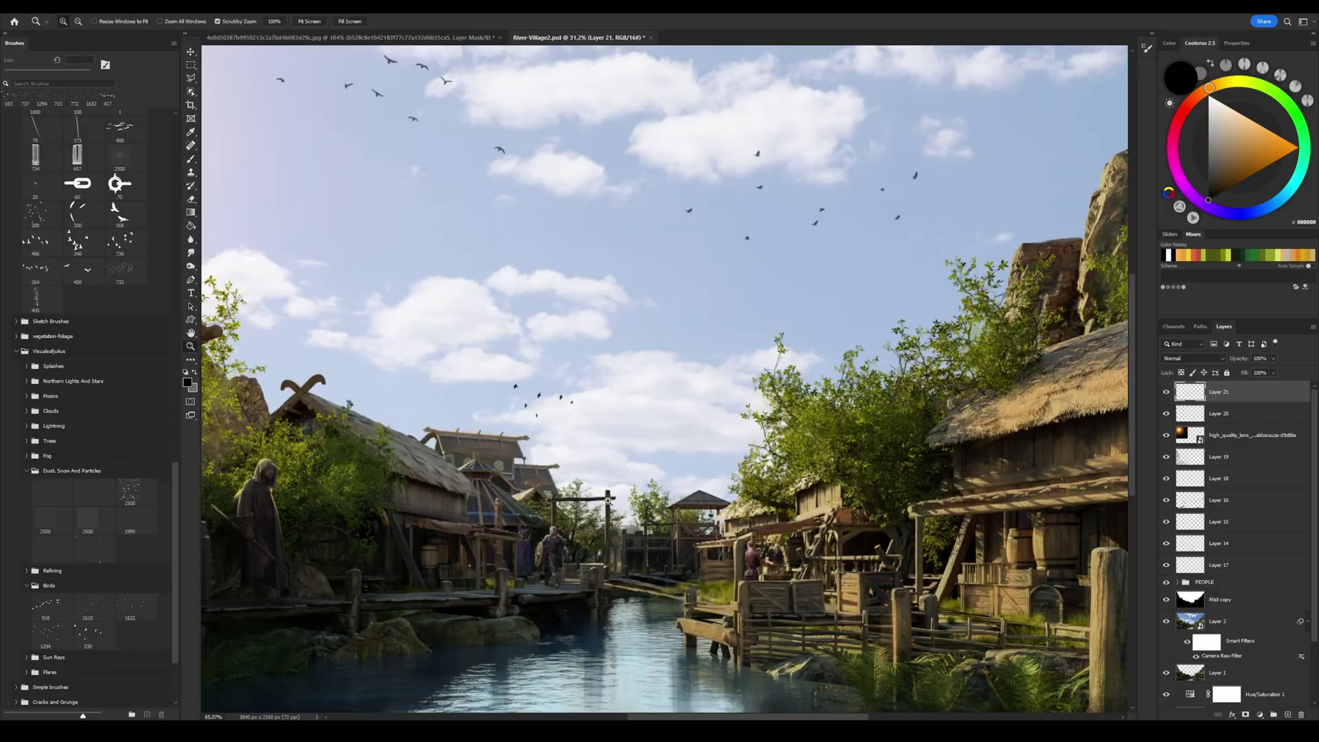
pyautogui.moveTo(1222, 124); pyautogui.dragTo(1234, 124)
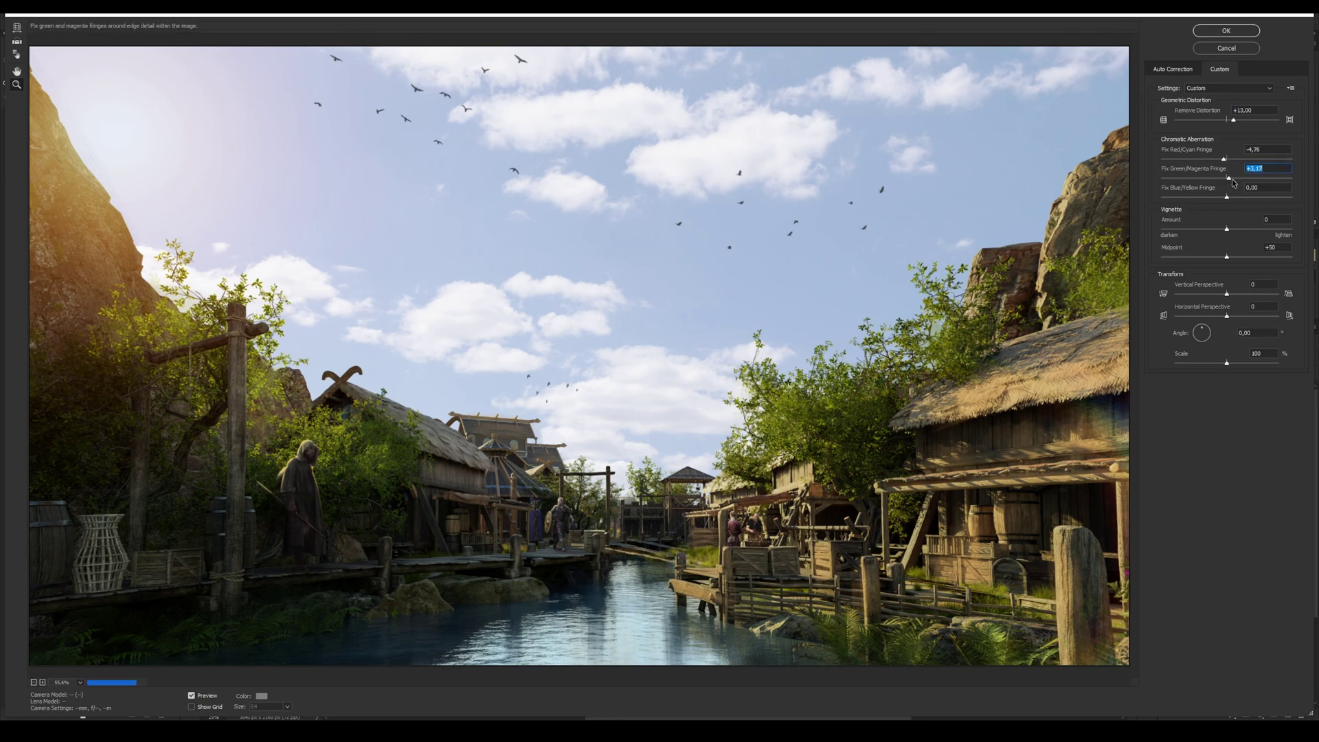
pyautogui.click(1227, 30)
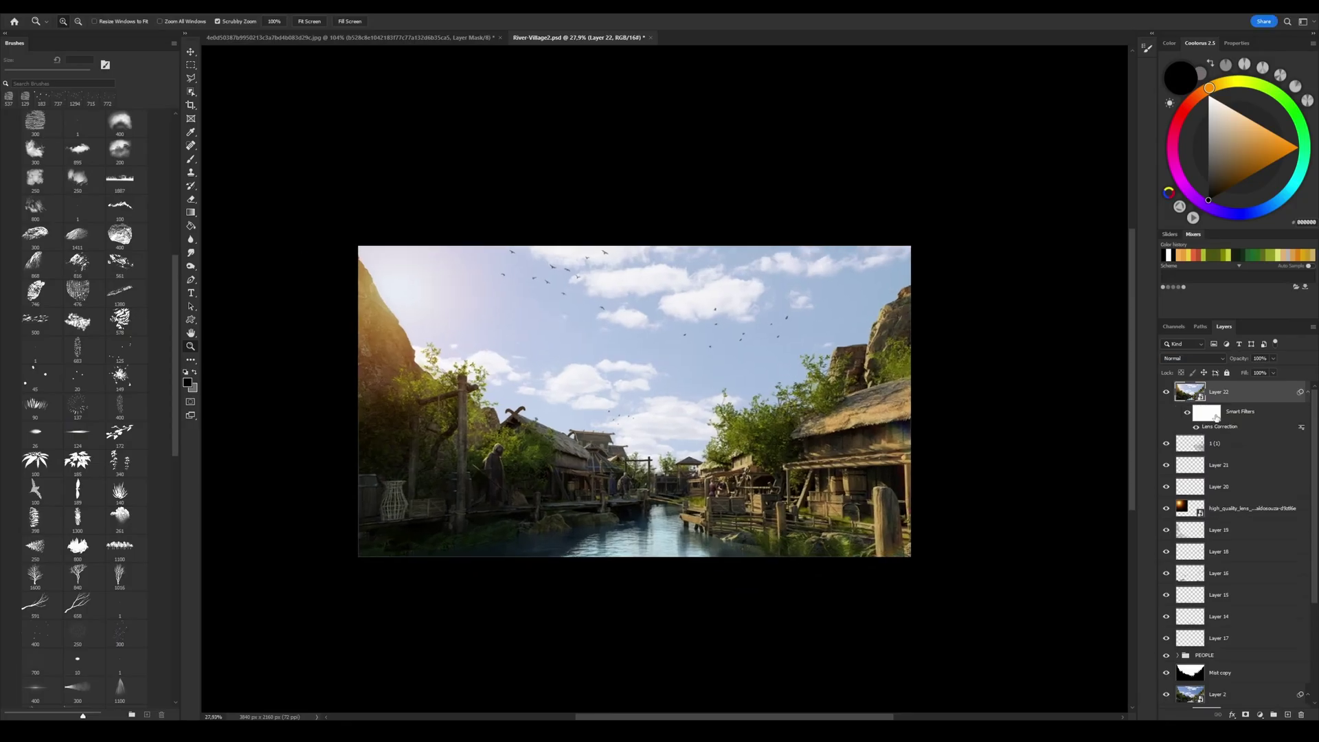
# Step: Start a Camera Raw Filter on Layer 22 with Shadows +21, Blacks -16, Clarity +6 and slightly reduced Dehaze and Vibrance
pyautogui.hotkey('ctrl', 'shift', 'a')
pyautogui.moveTo(896, 456); pyautogui.dragTo(848, 457)
pyautogui.click(1188, 147)
pyautogui.moveTo(1225, 276); pyautogui.dragTo(1237, 275)
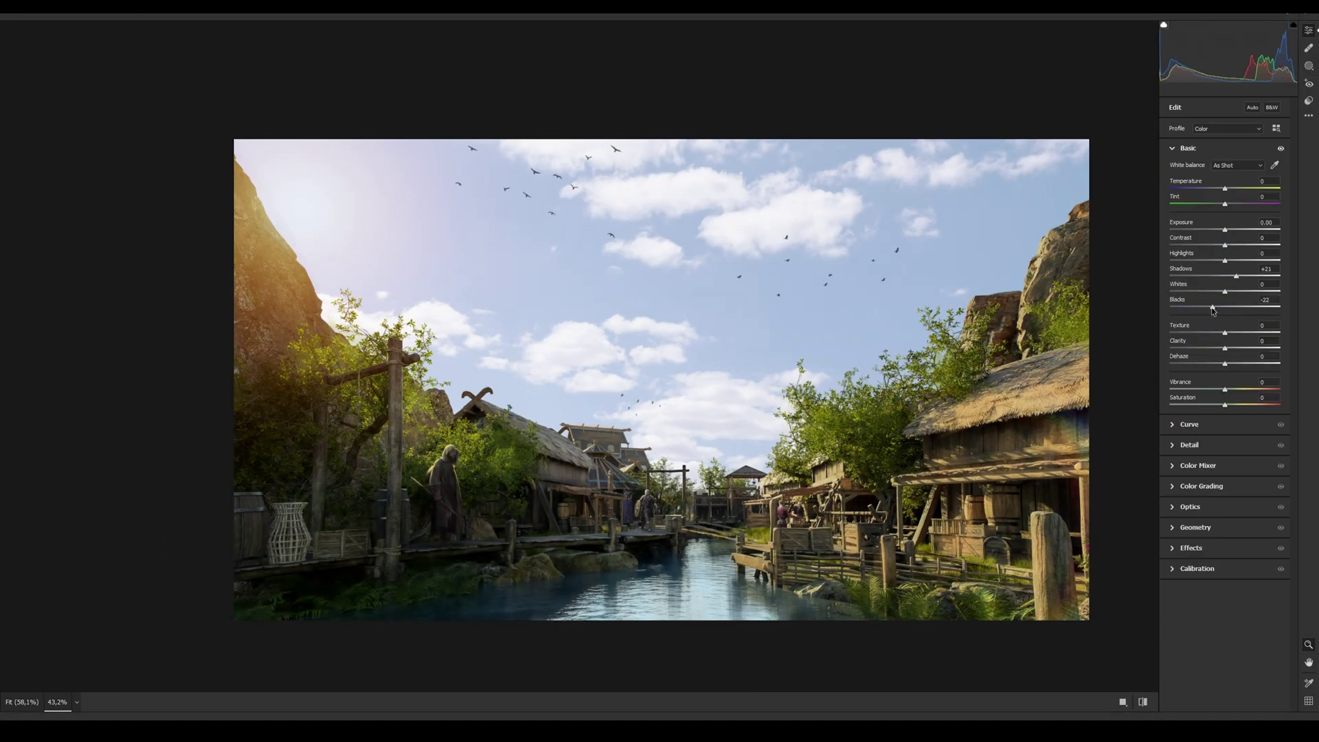
pyautogui.moveTo(1223, 388); pyautogui.dragTo(1224, 388)
pyautogui.moveTo(1225, 364); pyautogui.dragTo(1229, 349)
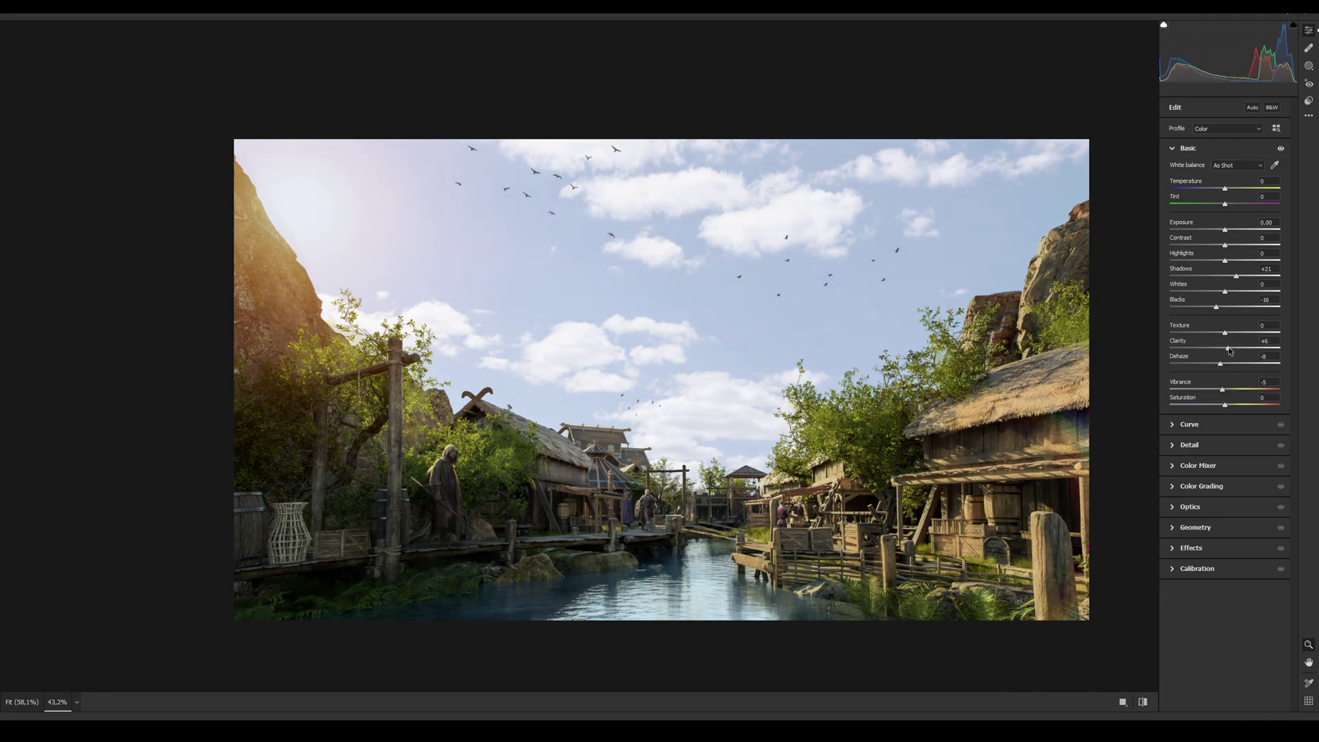
# Step: Add film grain of 21 in the Camera Raw effects
pyautogui.click(1175, 548)
pyautogui.moveTo(905, 391); pyautogui.dragTo(954, 391)
pyautogui.moveTo(1170, 318); pyautogui.dragTo(1196, 318)
pyautogui.moveTo(745, 442); pyautogui.dragTo(683, 525)
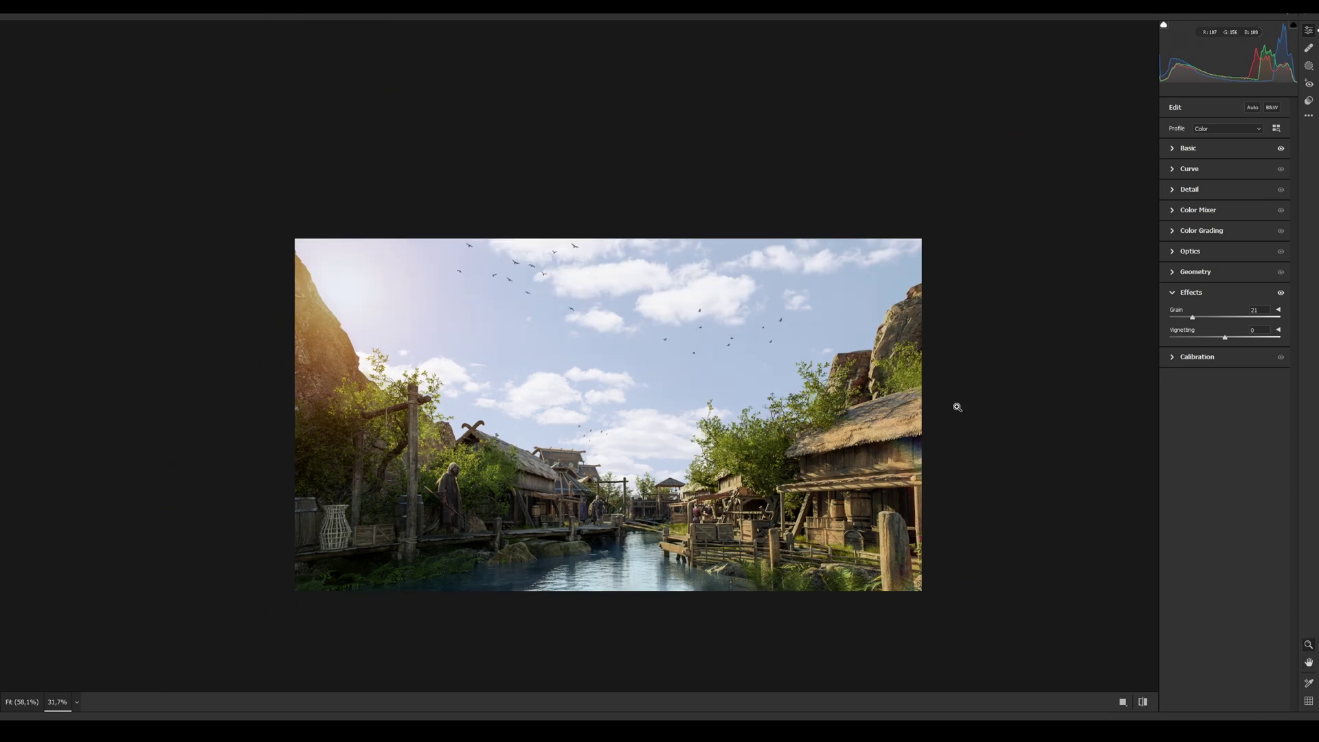
# Step: Lower Highlights to about -27, fine-tune Blacks and Shadows, and apply the Camera Raw Filter
pyautogui.click(1202, 230)
pyautogui.click(1188, 148)
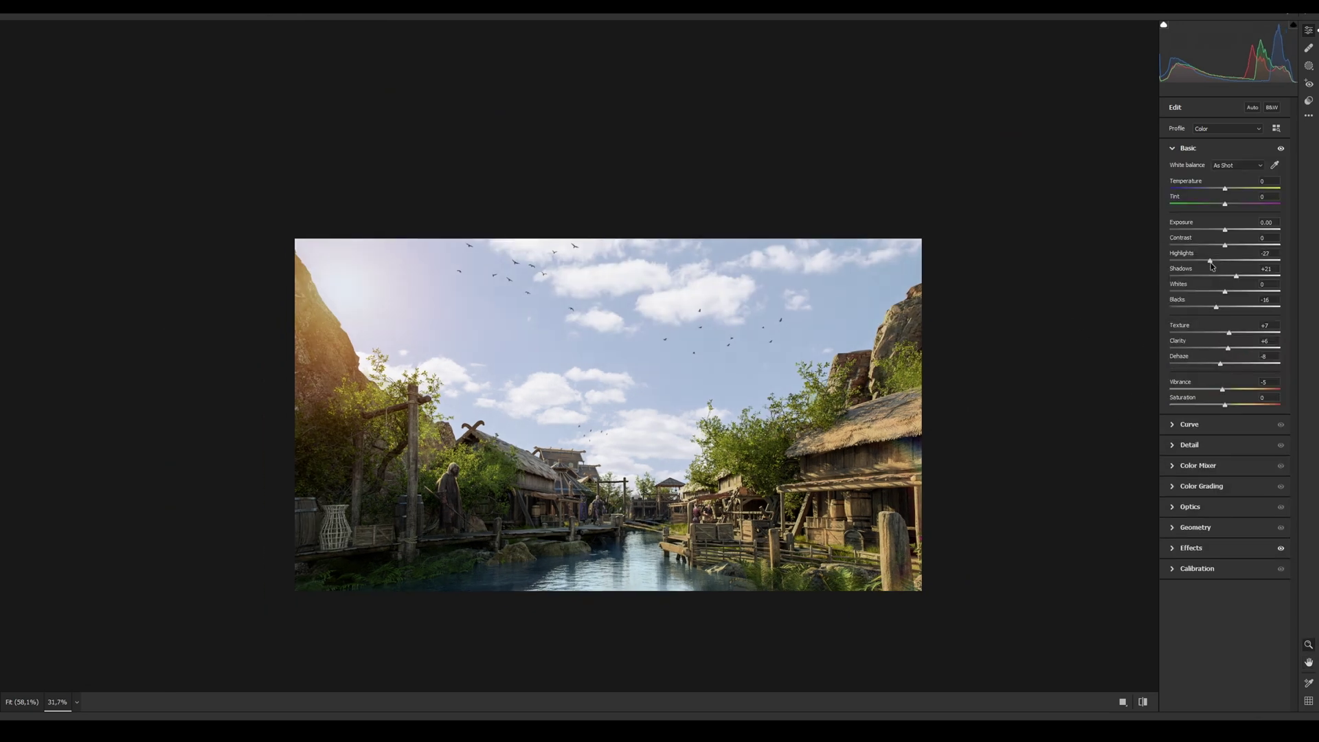
pyautogui.click(1198, 462)
pyautogui.click(1173, 150)
pyautogui.moveTo(1216, 307); pyautogui.dragTo(1237, 277)
pyautogui.moveTo(583, 522)
pyautogui.mouseDown()
pyautogui.moveTo(612, 522)
pyautogui.moveTo(600, 522)
pyautogui.mouseUp()
pyautogui.press('Return')
# Step: Reopen the Lens Correction smart filter on Layer 22, review its custom settings and apply it again
pyautogui.moveTo(754, 477); pyautogui.dragTo(783, 477)
pyautogui.doubleClick(1219, 436)
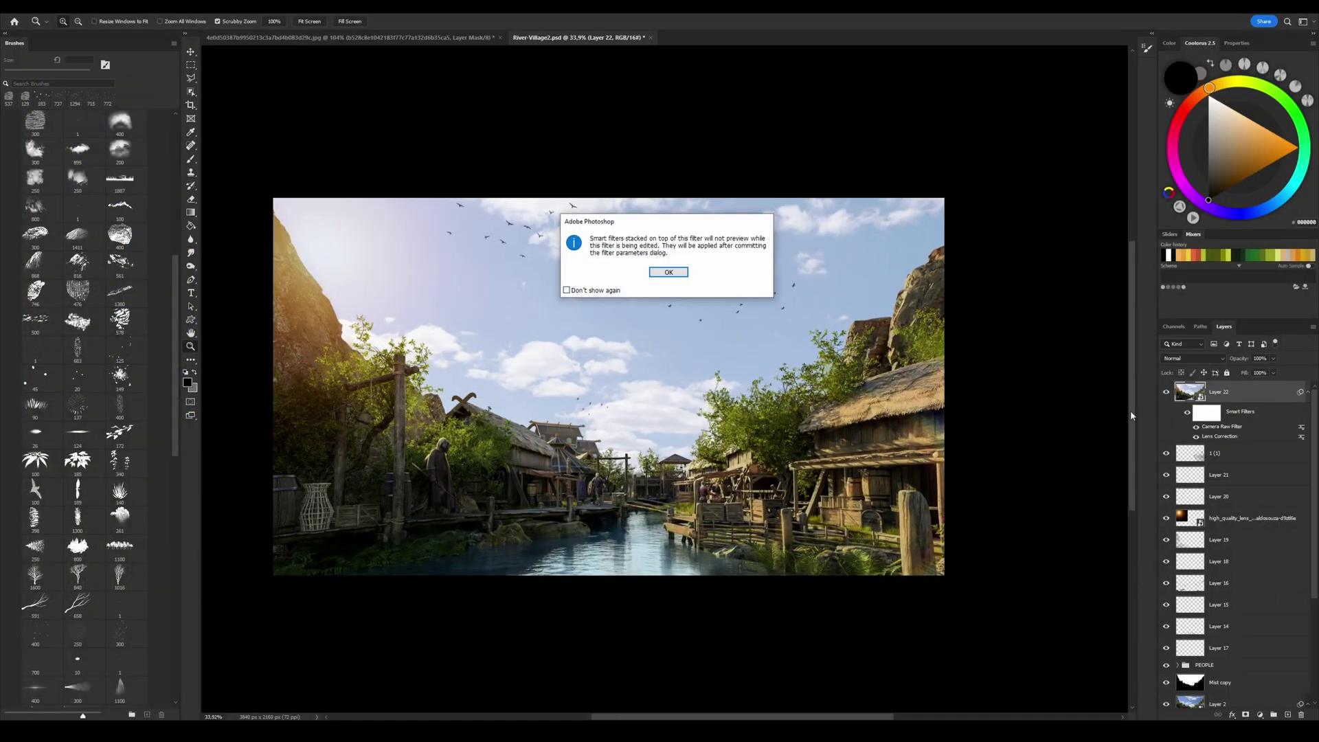
pyautogui.press('Return')
pyautogui.click(1219, 69)
pyautogui.press('Return')
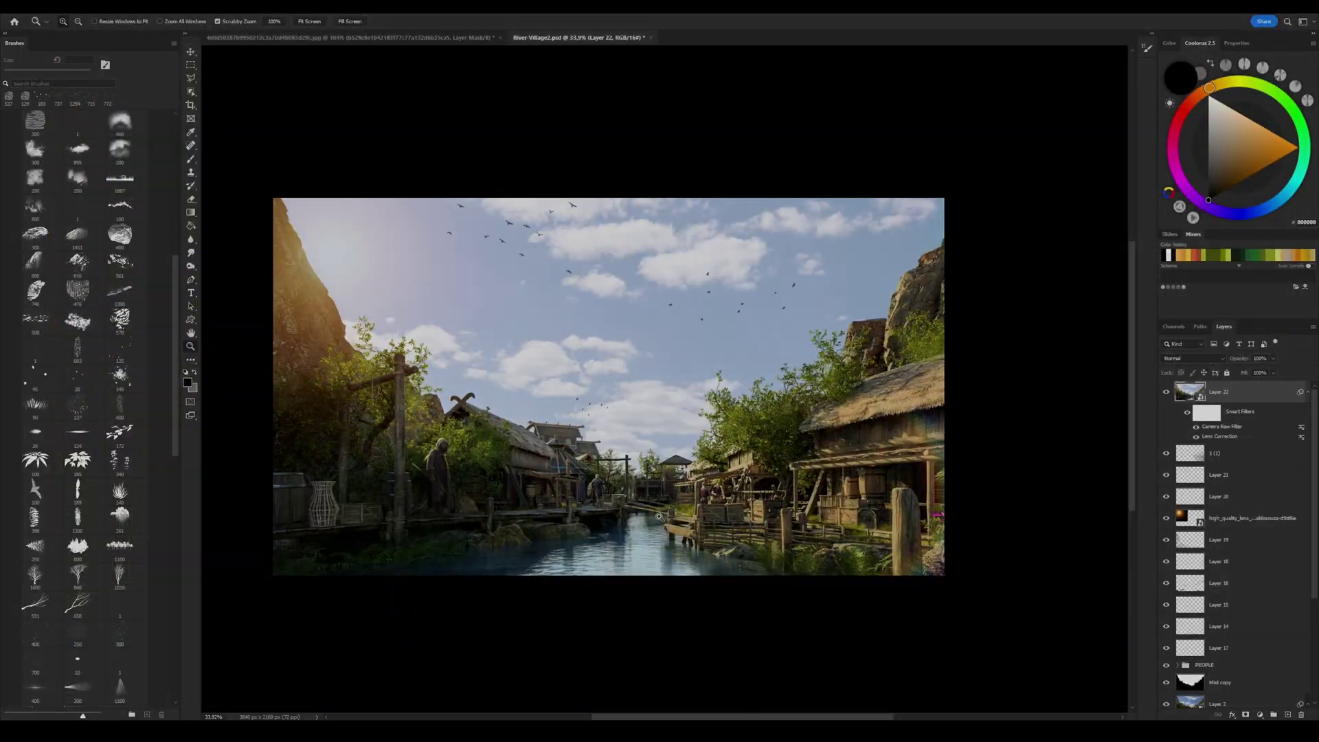